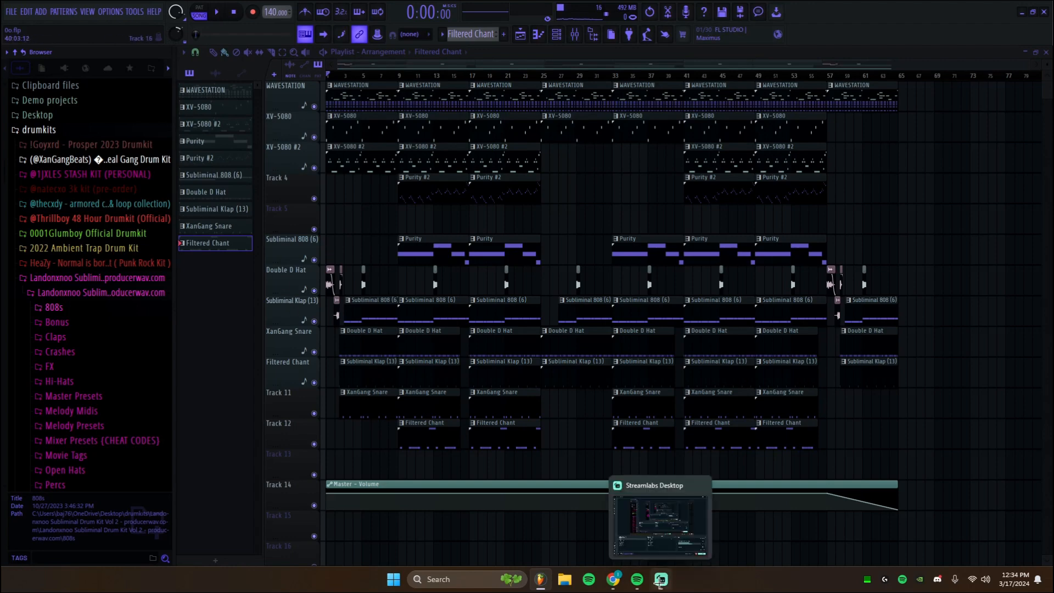
- Switch to the WAVESTATION pattern and open the WAVESTATION instrument from the channel rack
left_click(461, 42)
left_click(469, 48)
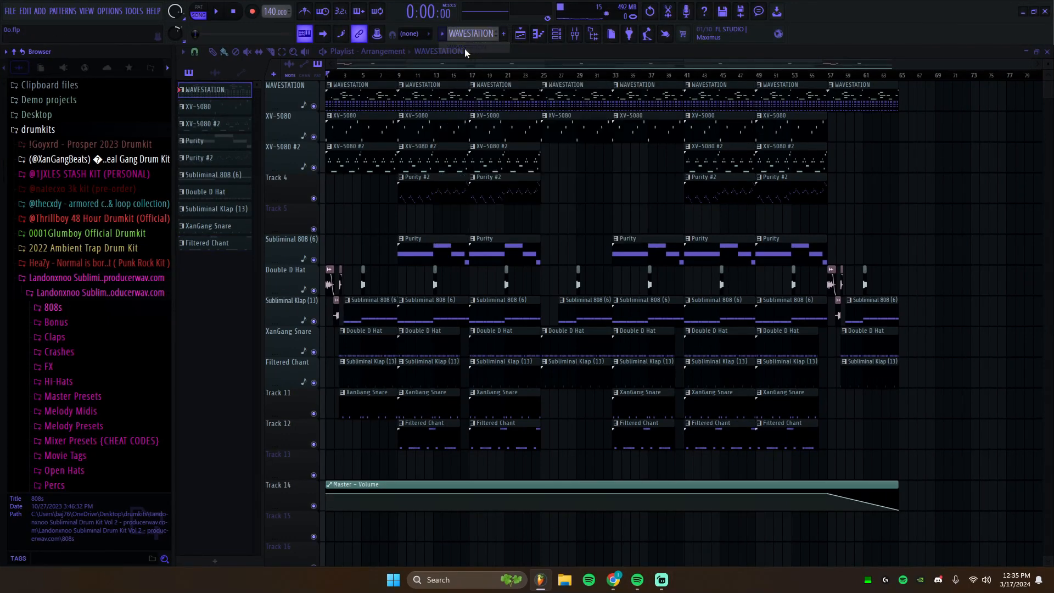
left_click(556, 34)
left_click(332, 142)
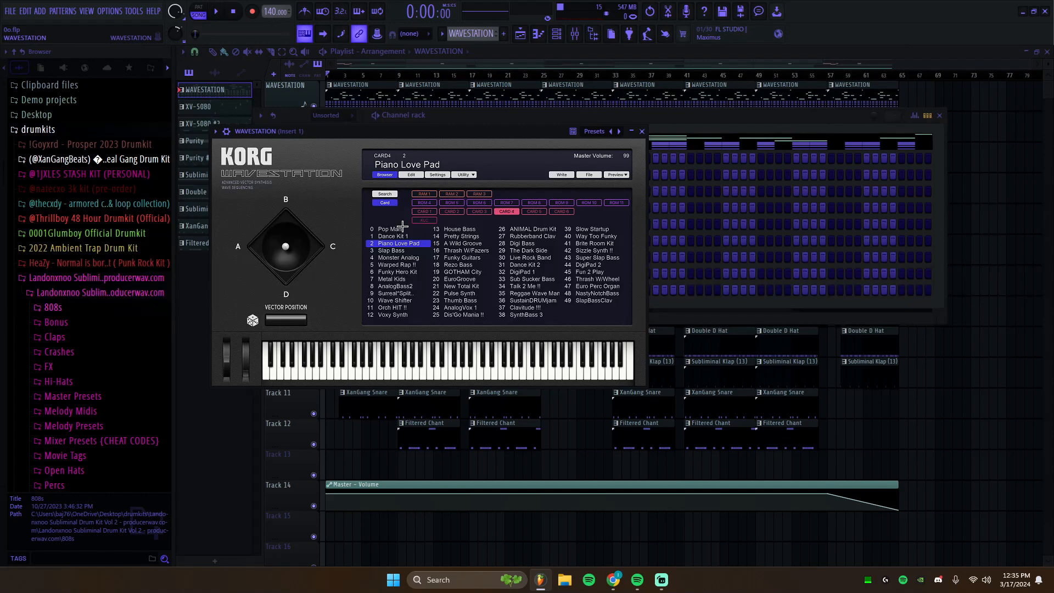
- Filter the WAVESTATION preset search to the Piano category, and close the instrument window
left_click(379, 193)
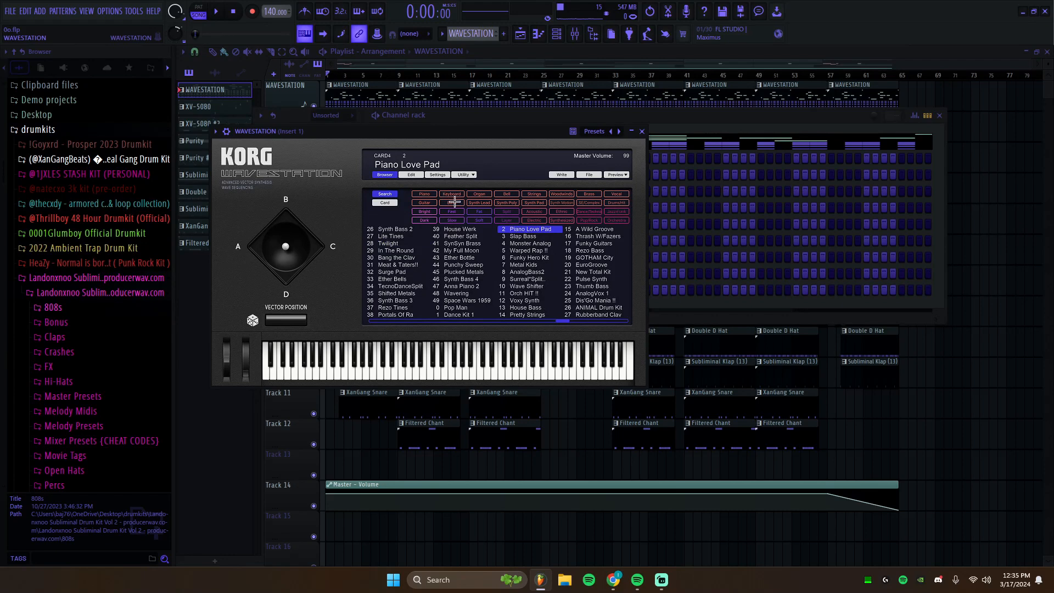
left_click(425, 193)
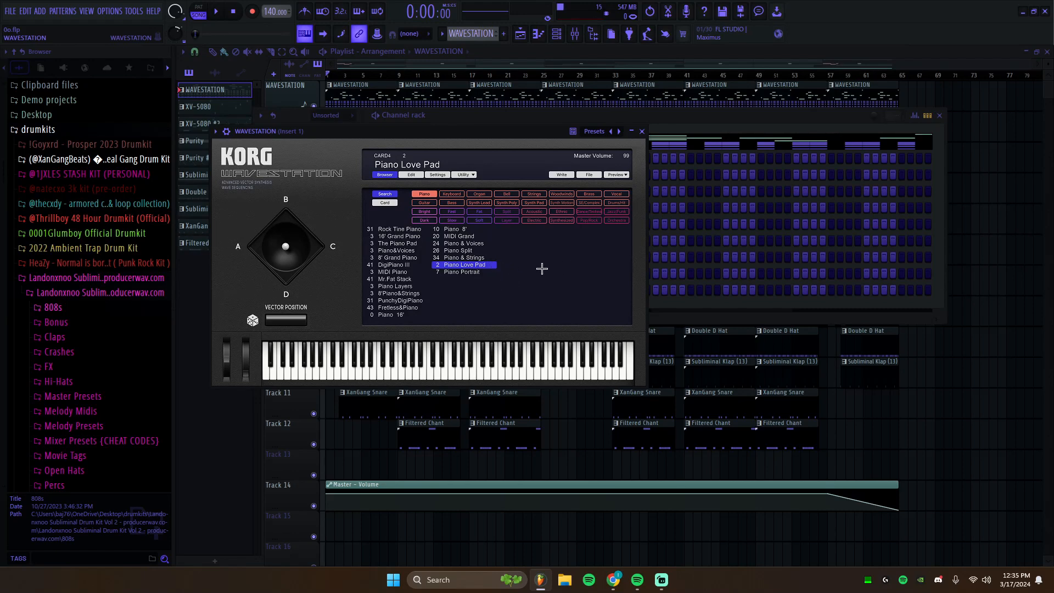
left_click(641, 131)
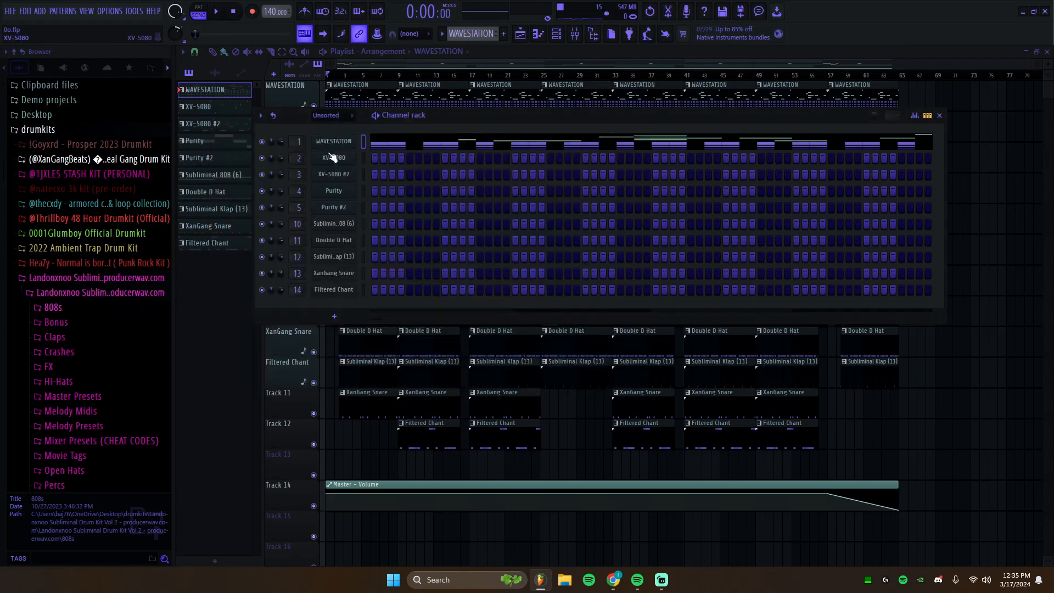
- Open the WAVESTATION notes in the piano roll and play the pattern in pattern mode to review its chords and melody
left_click(414, 143)
left_click(198, 7)
left_click(217, 12)
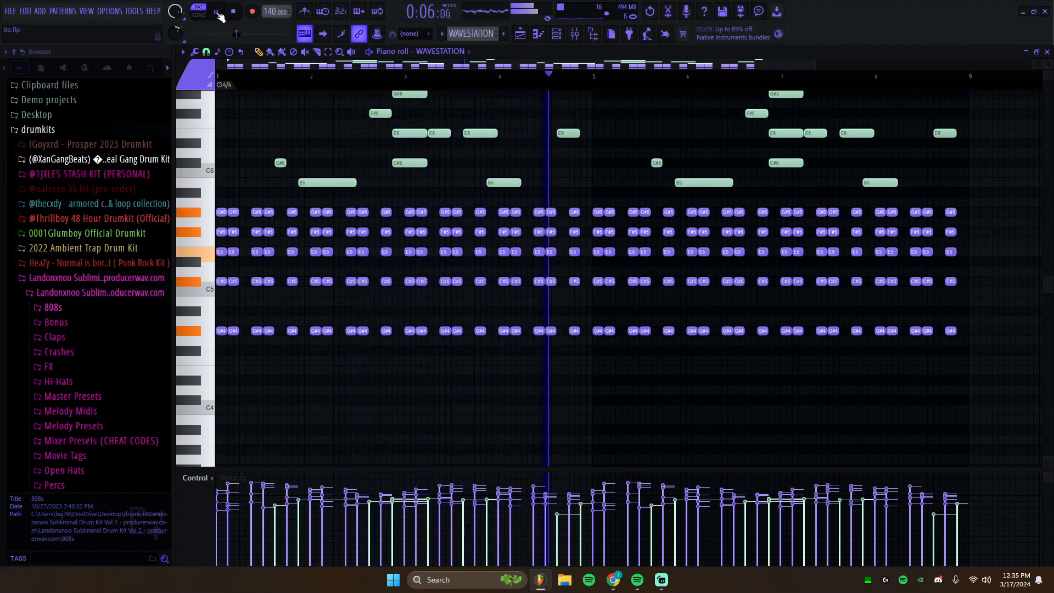
scroll(395, 173, "down", 1)
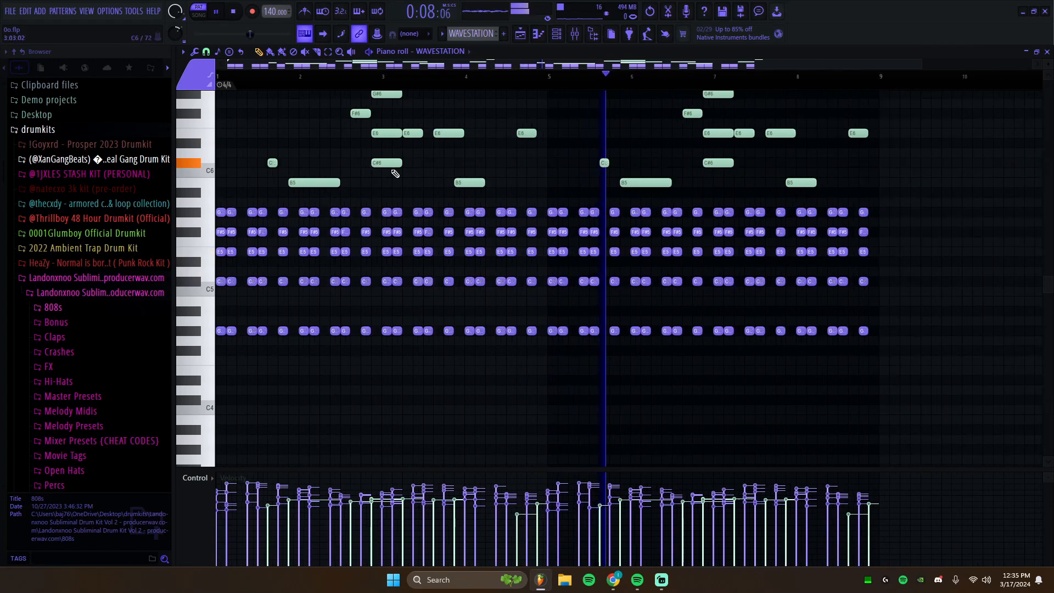
scroll(395, 173, "down", 1)
scroll(439, 154, "up", 3)
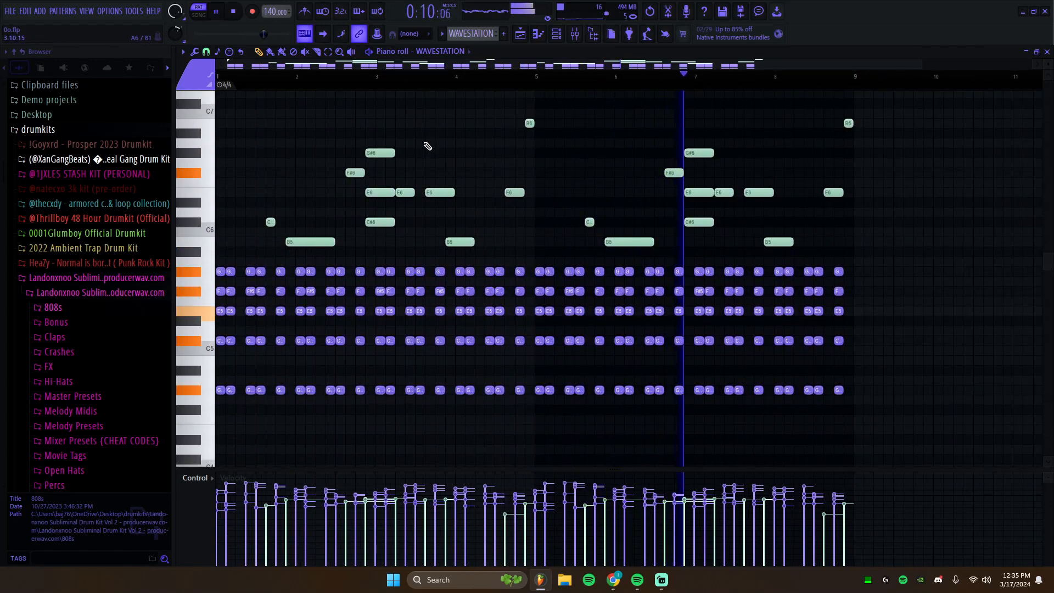
scroll(428, 146, "up", 1)
scroll(429, 144, "down", 1)
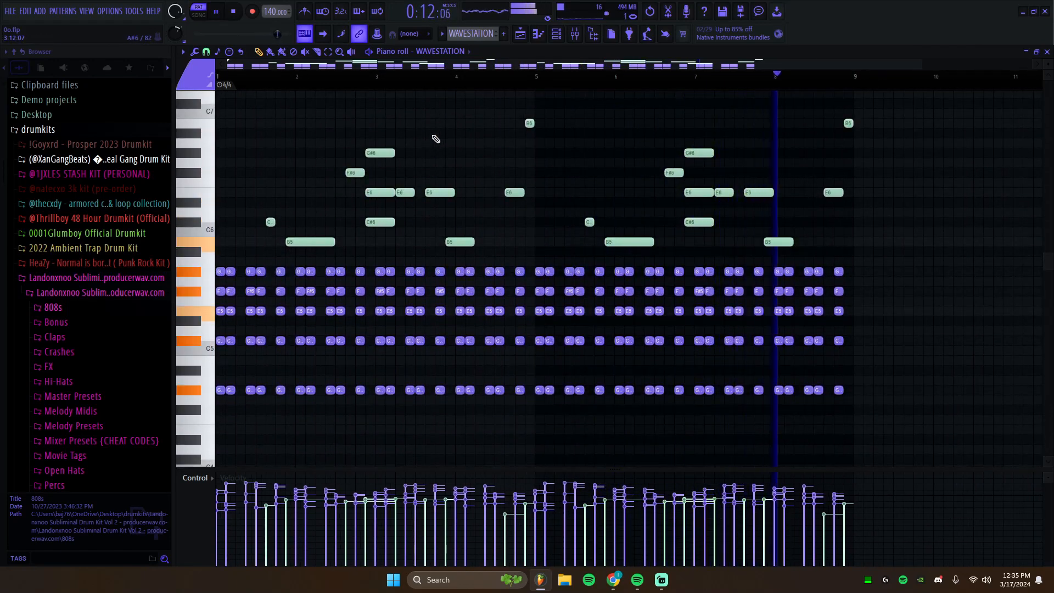
left_click(217, 12)
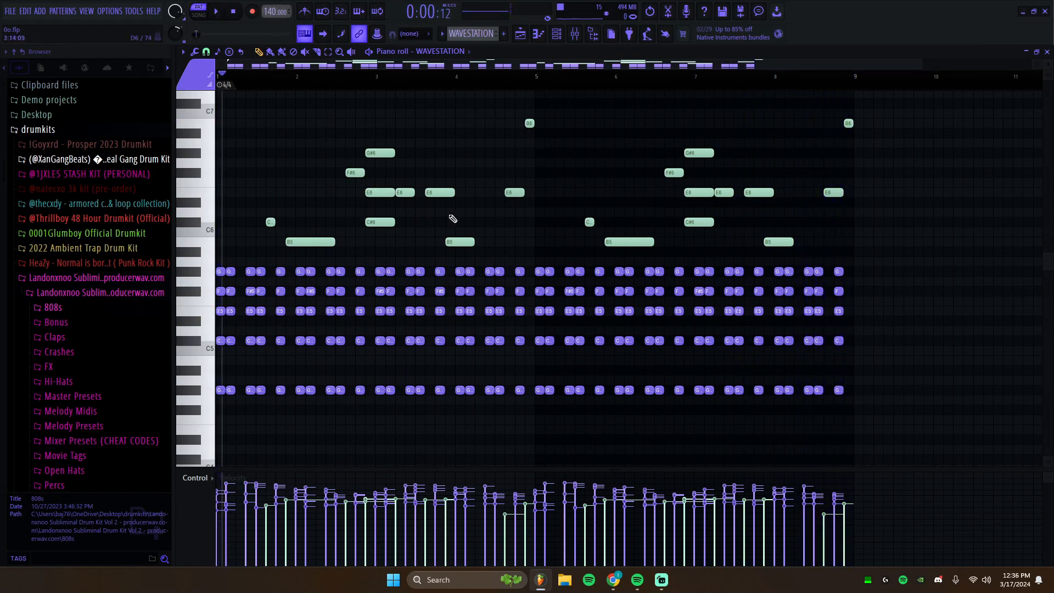
- Select all notes of the WAVESTATION pattern and open the randomizer on them, closing it without accepting
key("ctrl+a")
scroll(659, 220, "up", 4)
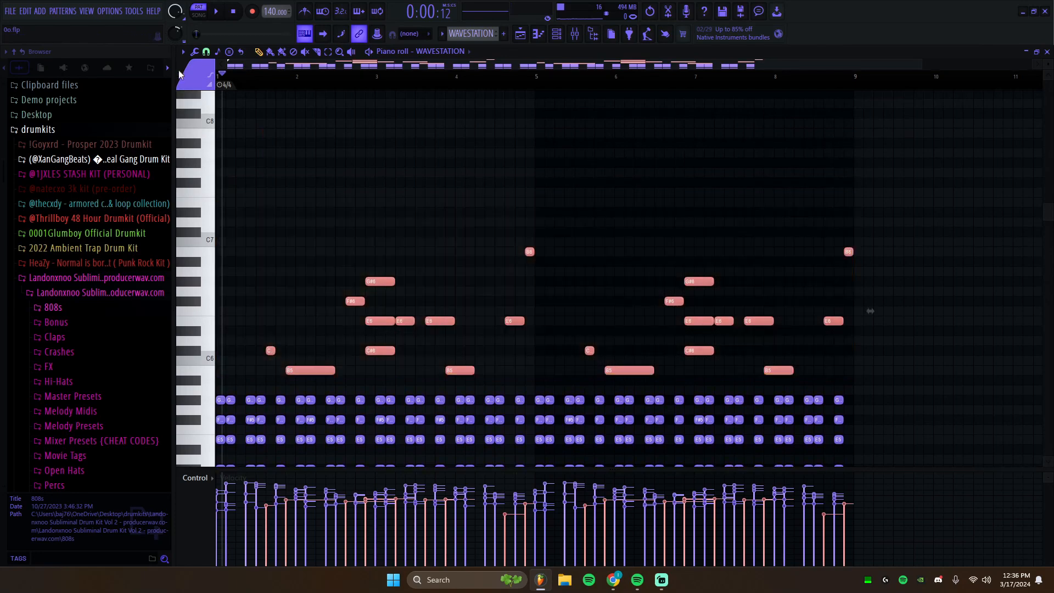
left_click(192, 74)
left_click(190, 104)
scroll(352, 238, "down", 8)
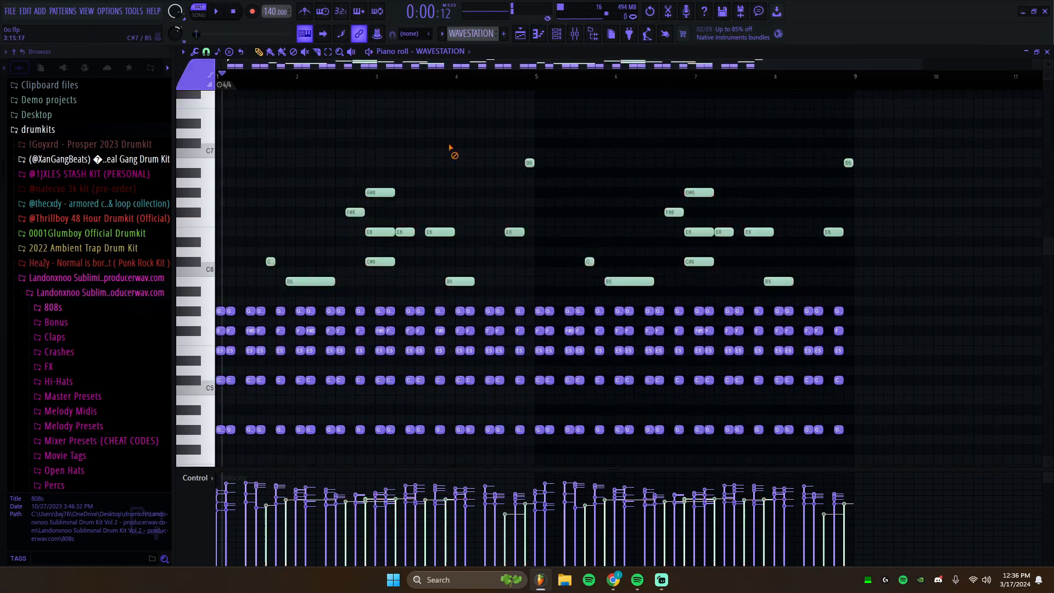
left_click_drag(941, 384, 237, 111)
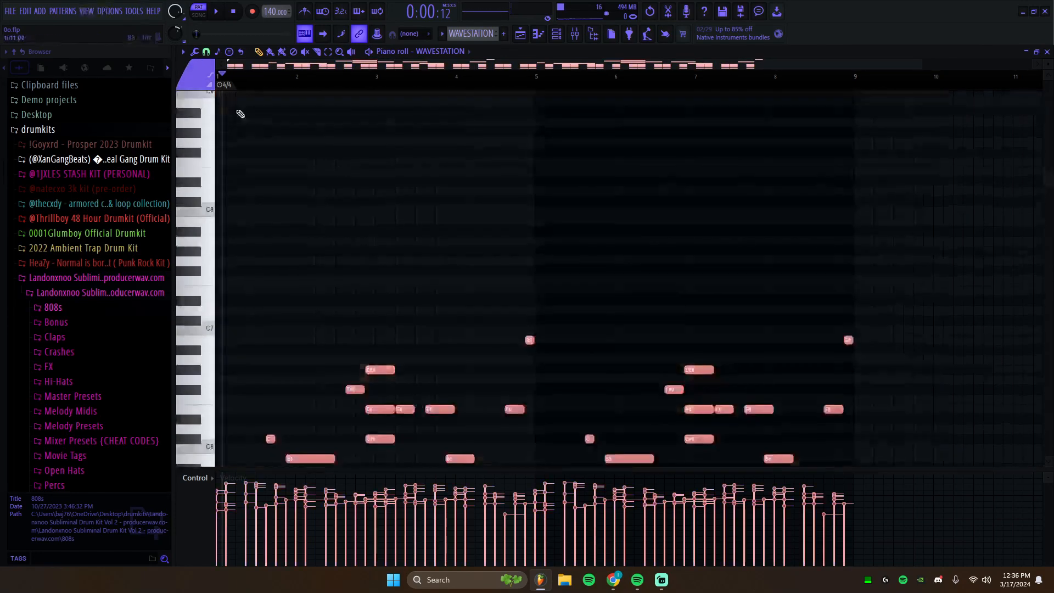
scroll(461, 227, "down", 10)
scroll(310, 224, "up", 1)
scroll(310, 224, "up", 3)
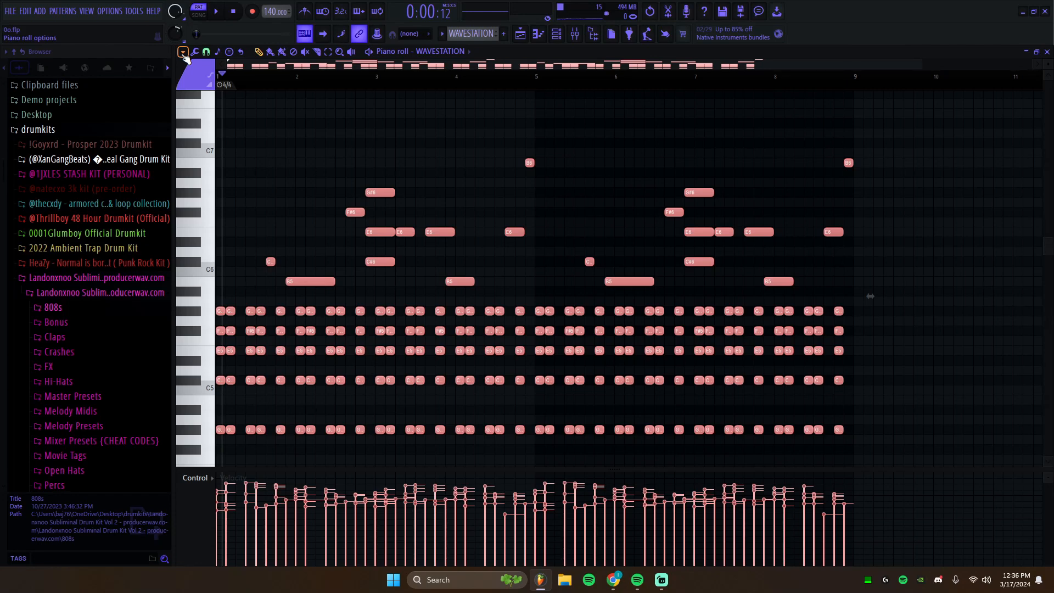
left_click(217, 75)
left_click(183, 51)
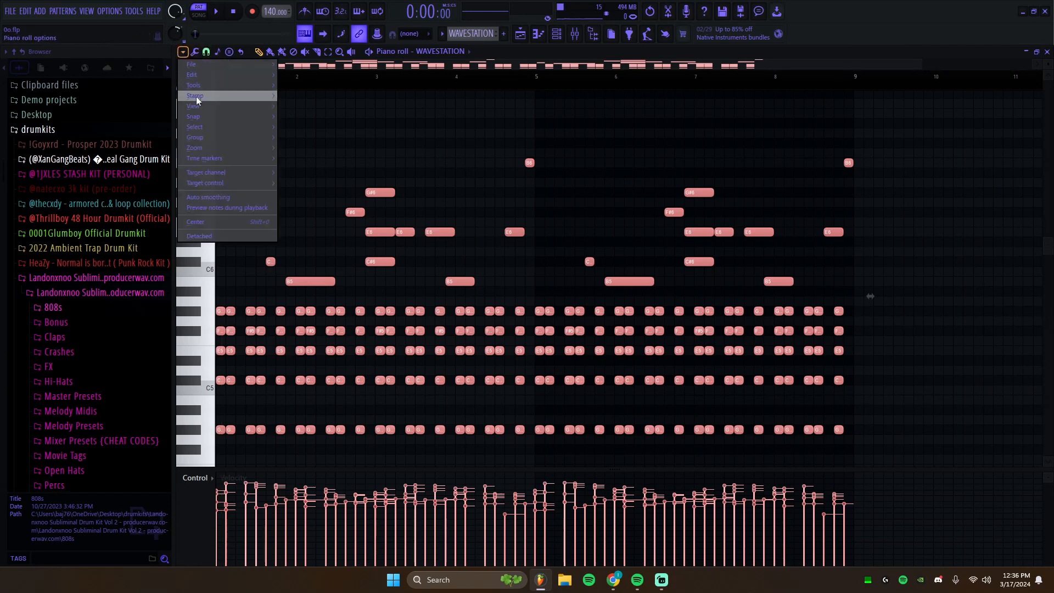
mouse_move(195, 88)
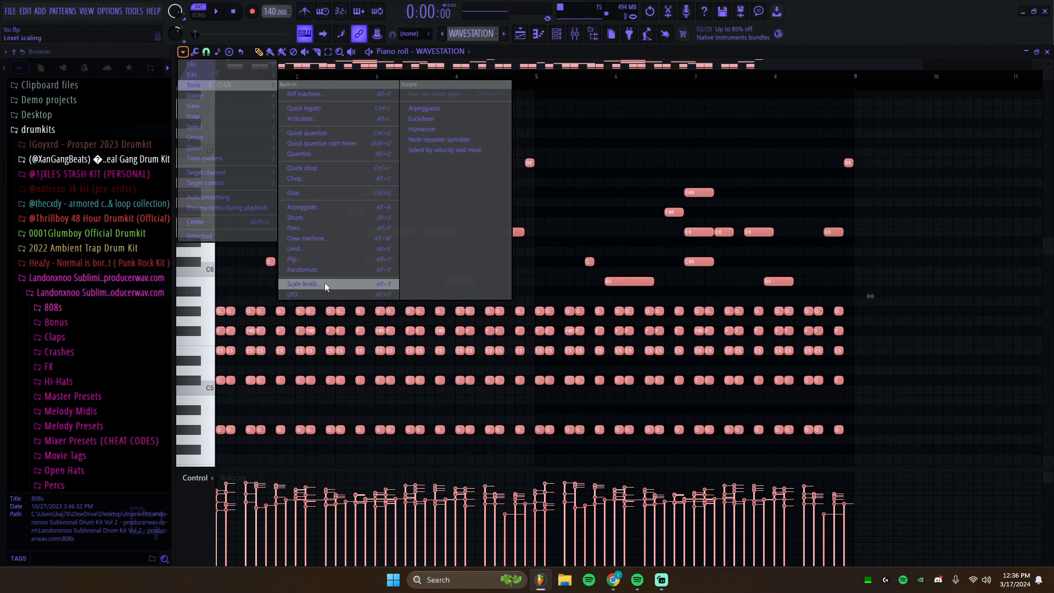
left_click(315, 269)
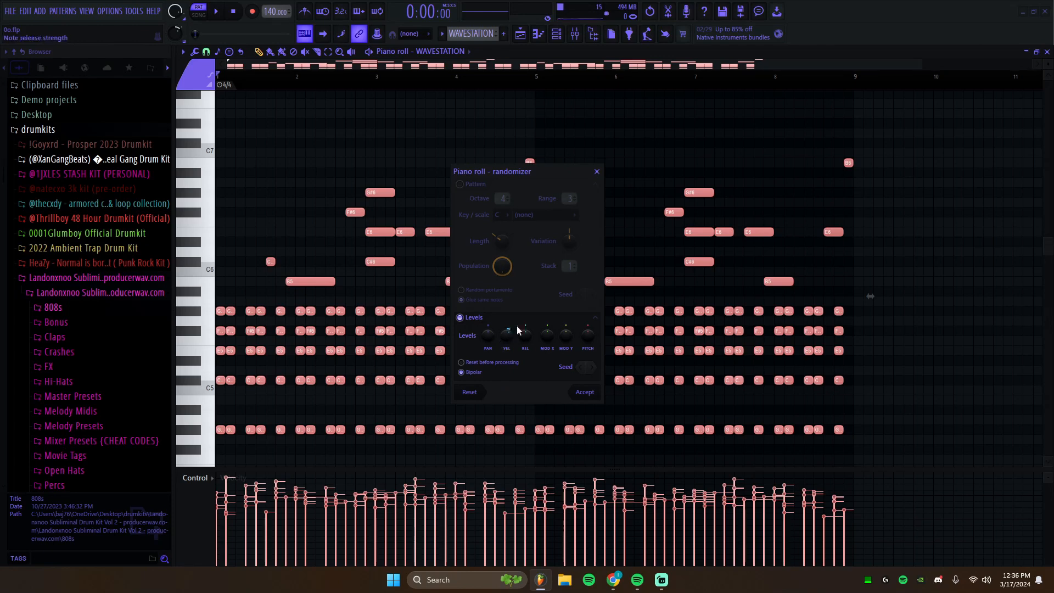
left_click(597, 171)
left_click(595, 155)
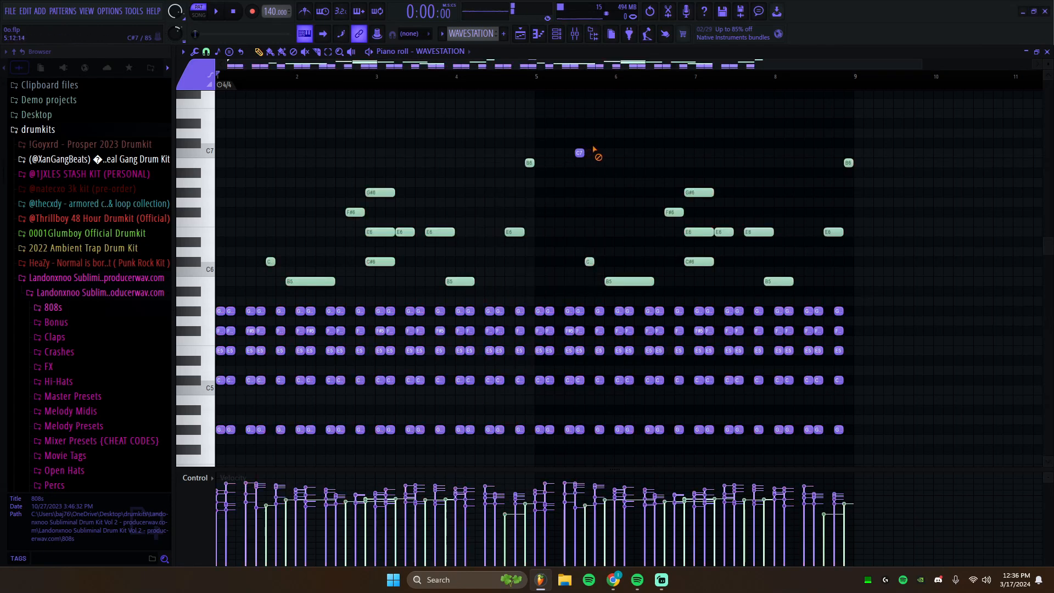
- Switch to the XV-5080 pattern, bring its notes up in the piano roll and play it
left_click(458, 33)
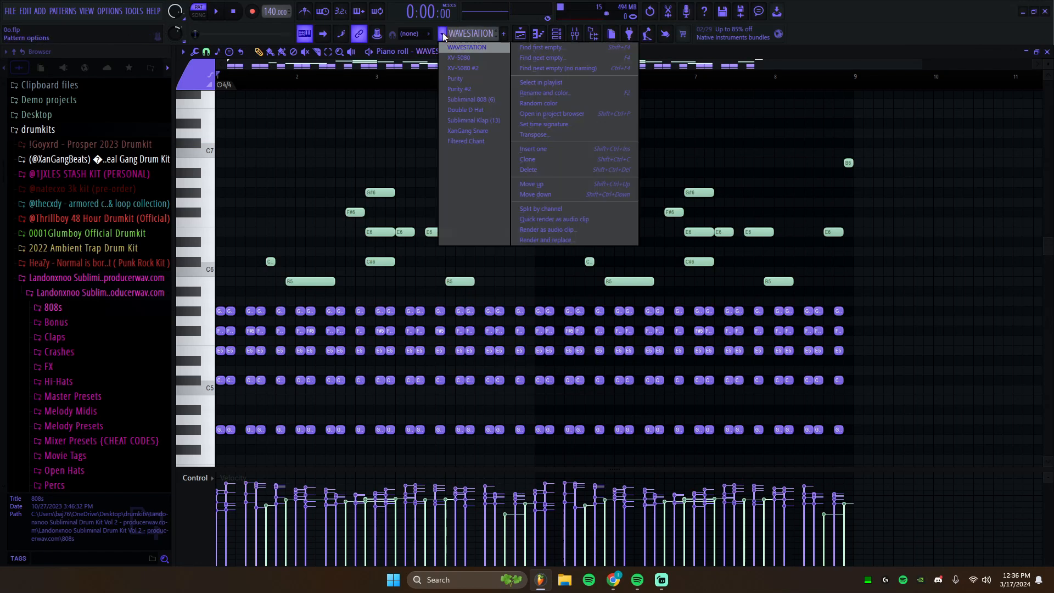
left_click(454, 57)
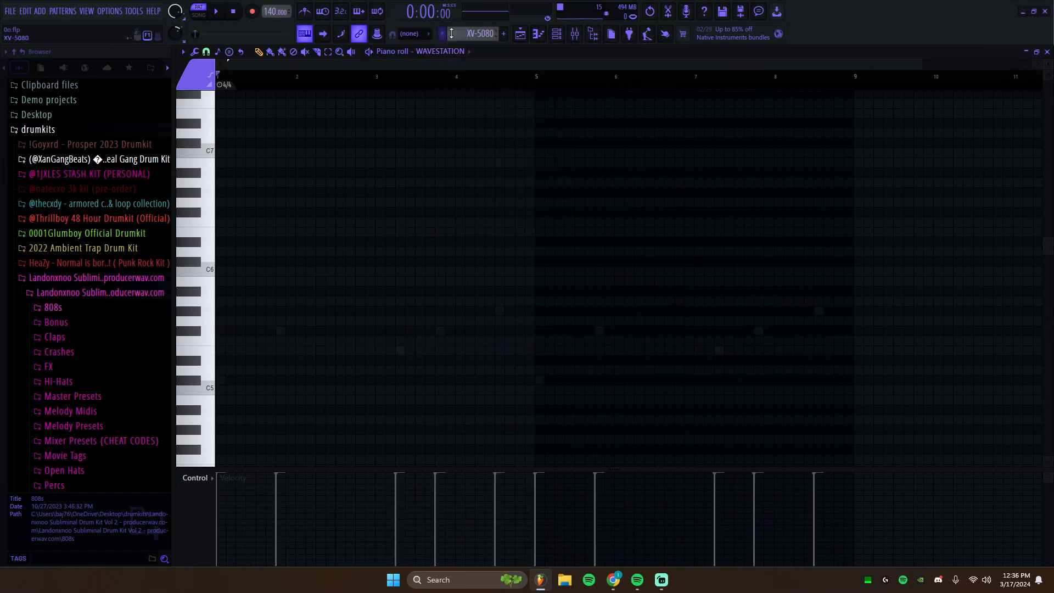
left_click(438, 53)
left_click(430, 182)
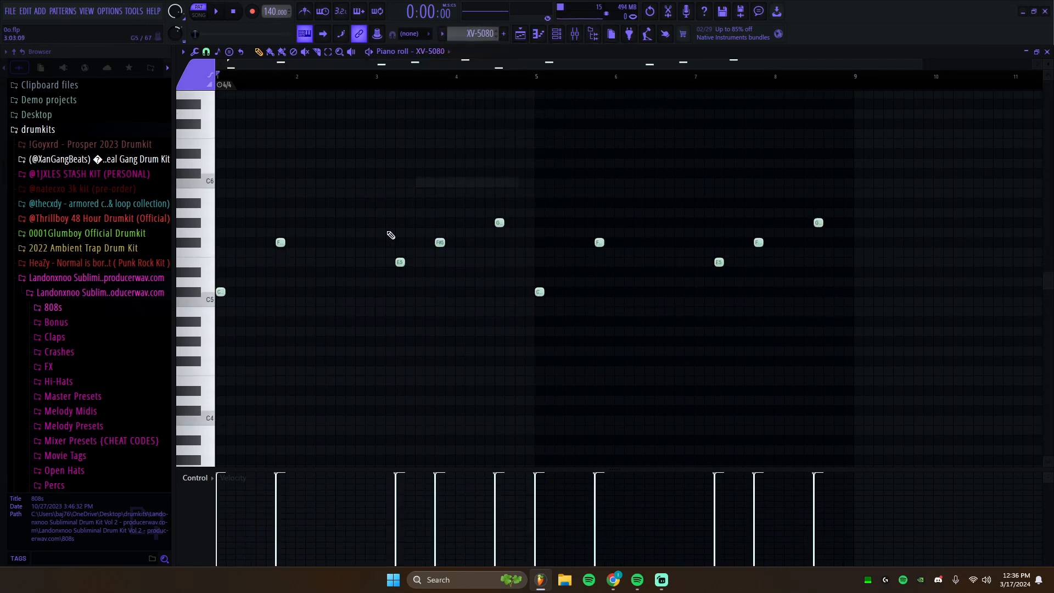
left_click(215, 13)
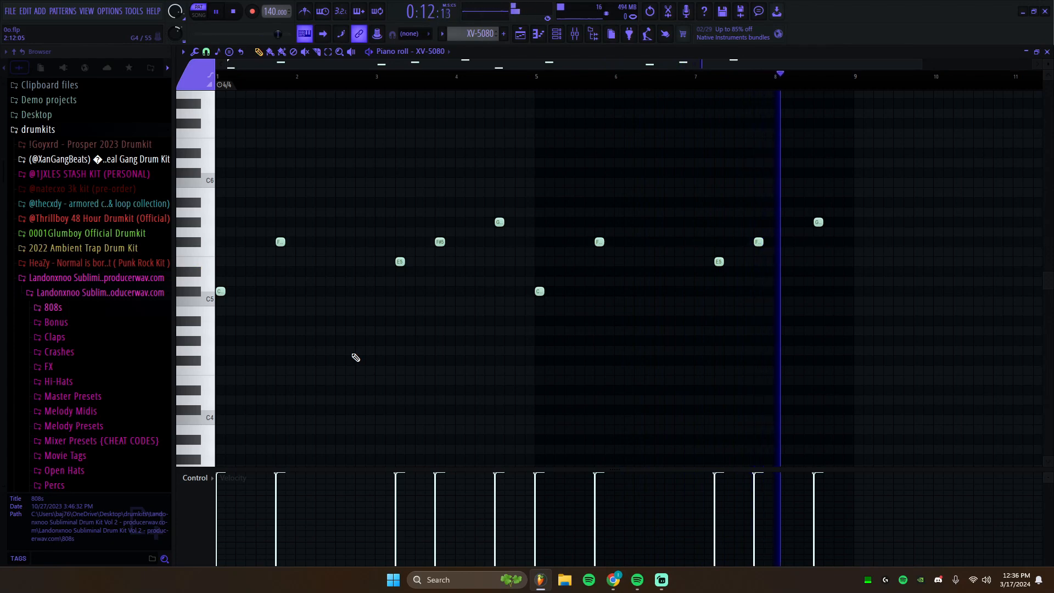
left_click(221, 11)
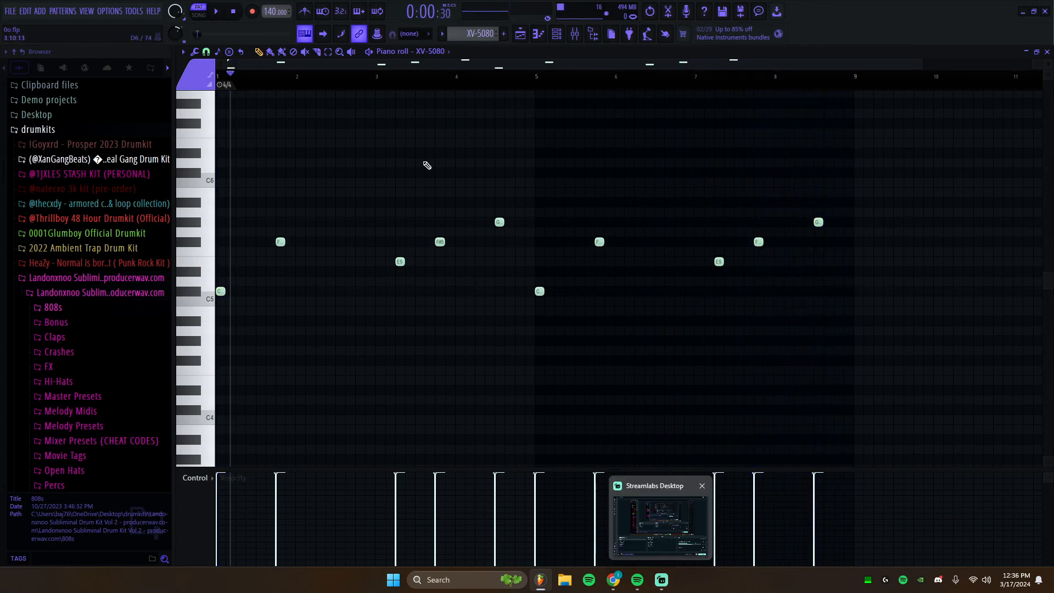
- Open the XV-5080 instrument from the channel rack and move its window below the channel list
left_click(556, 33)
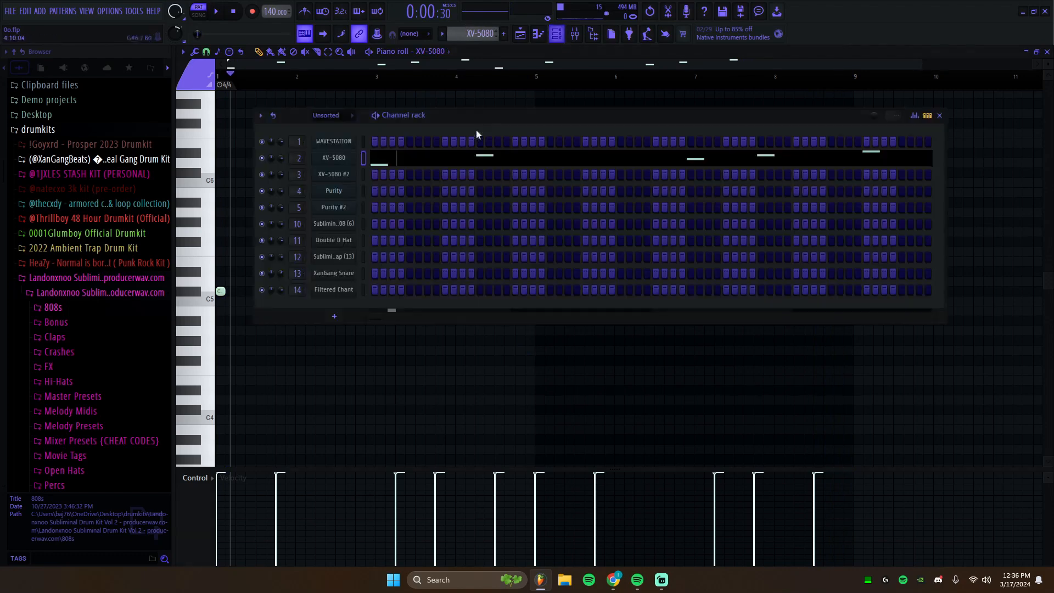
left_click(331, 158)
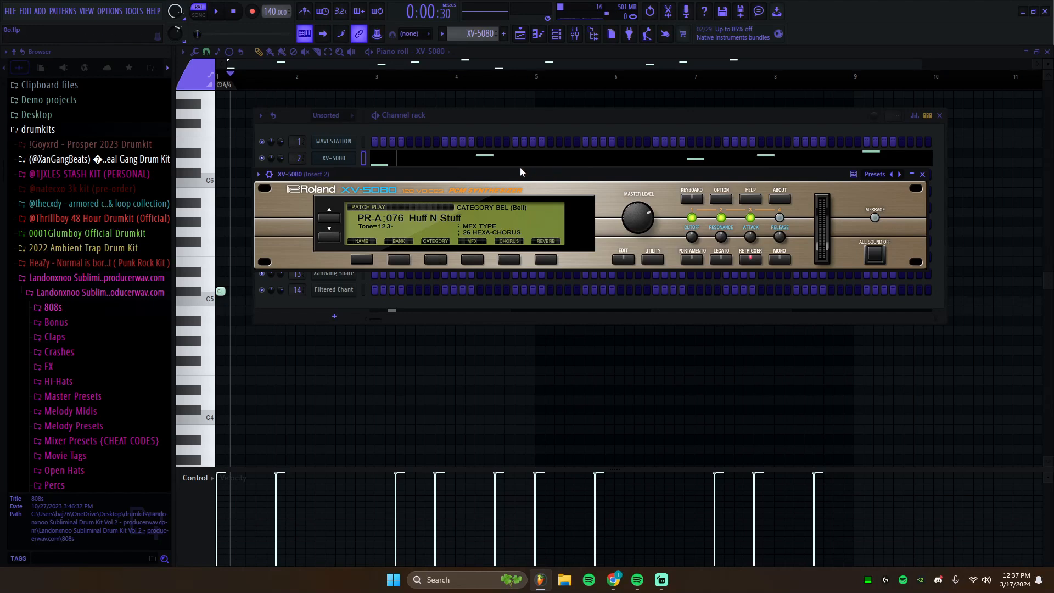
left_click_drag(505, 175, 516, 318)
- Browse the XV-5080 patch categories EP (EL.Piano), EGT (EL.Guitar) and DGT (DIST.Guitar), closing the category selection without loading a patch
left_click(458, 392)
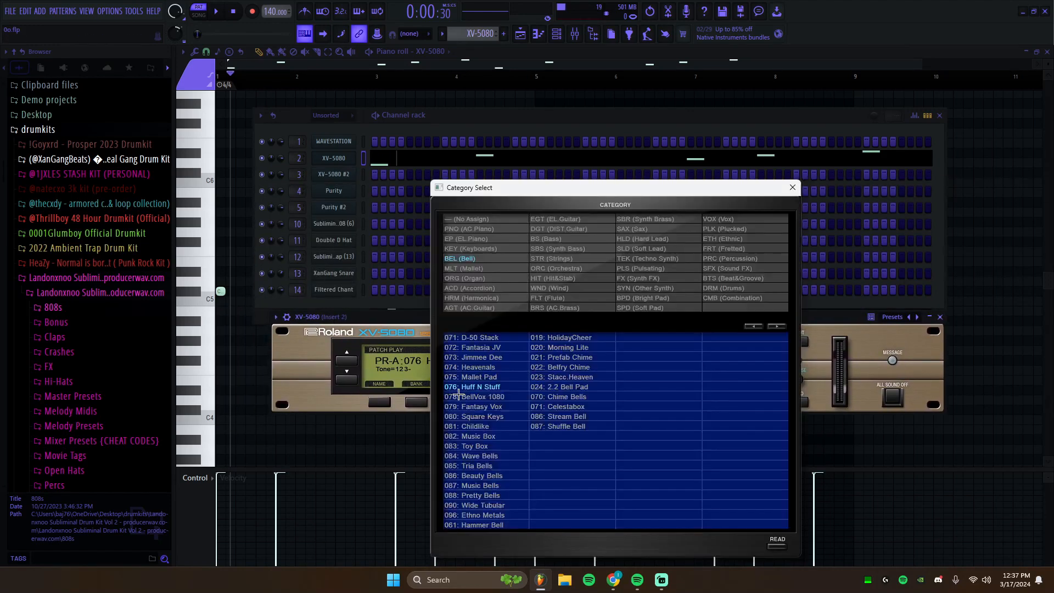
left_click(465, 240)
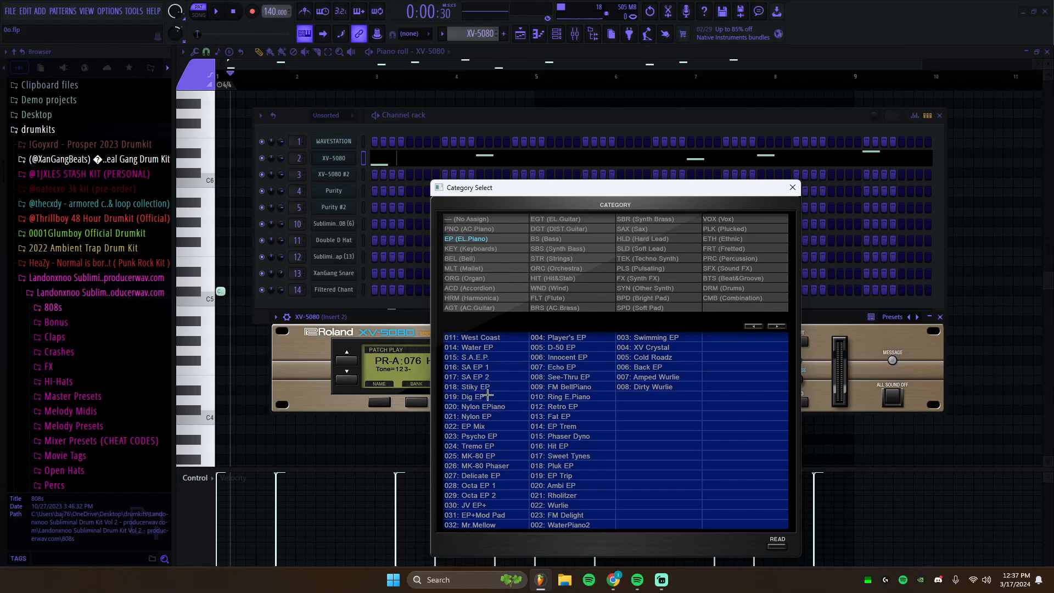
left_click(579, 218)
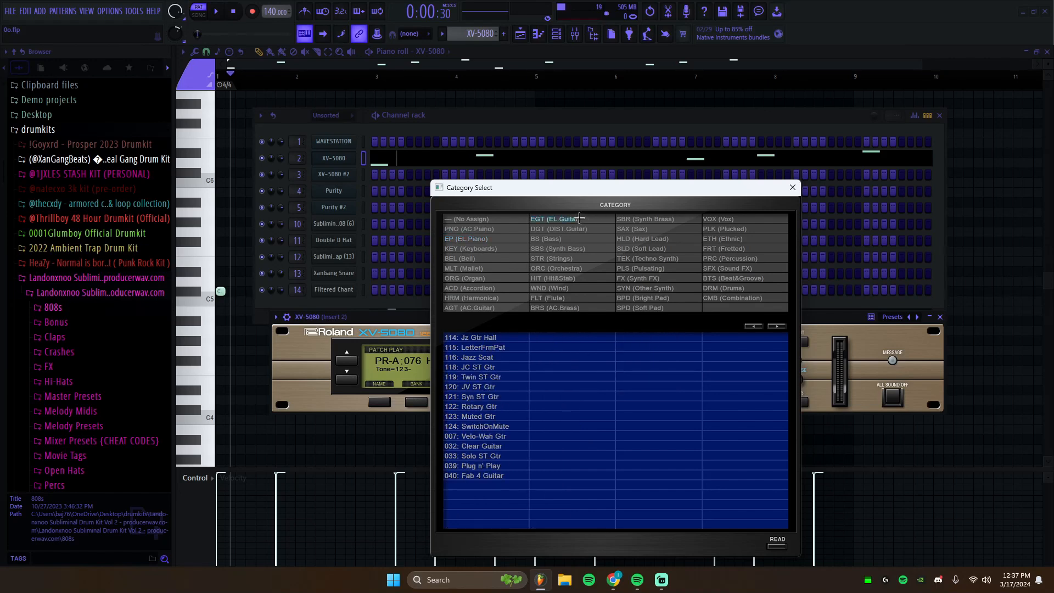
left_click(588, 228)
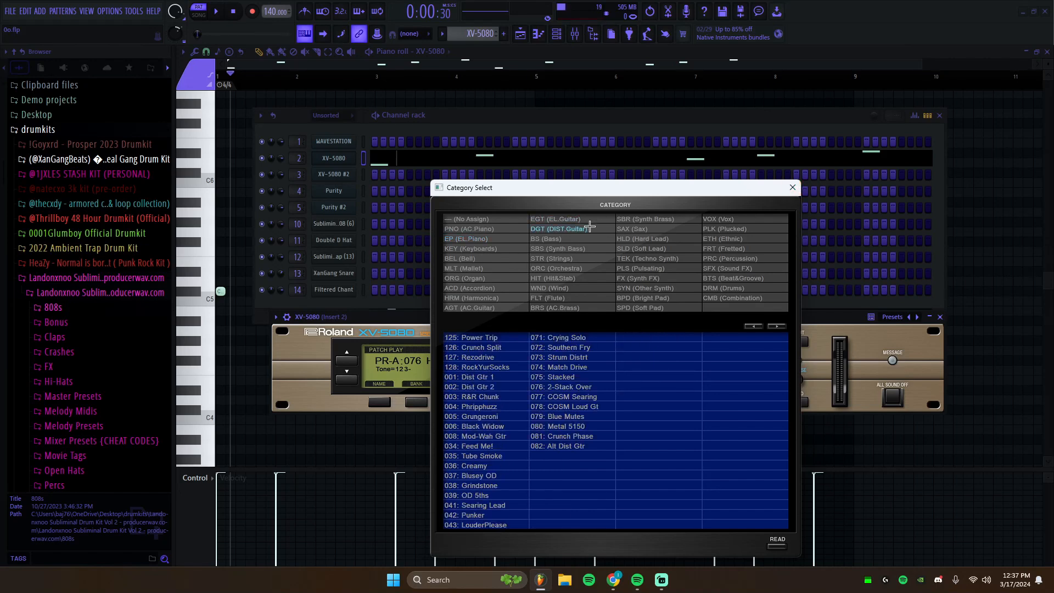
left_click(584, 221)
left_click(473, 239)
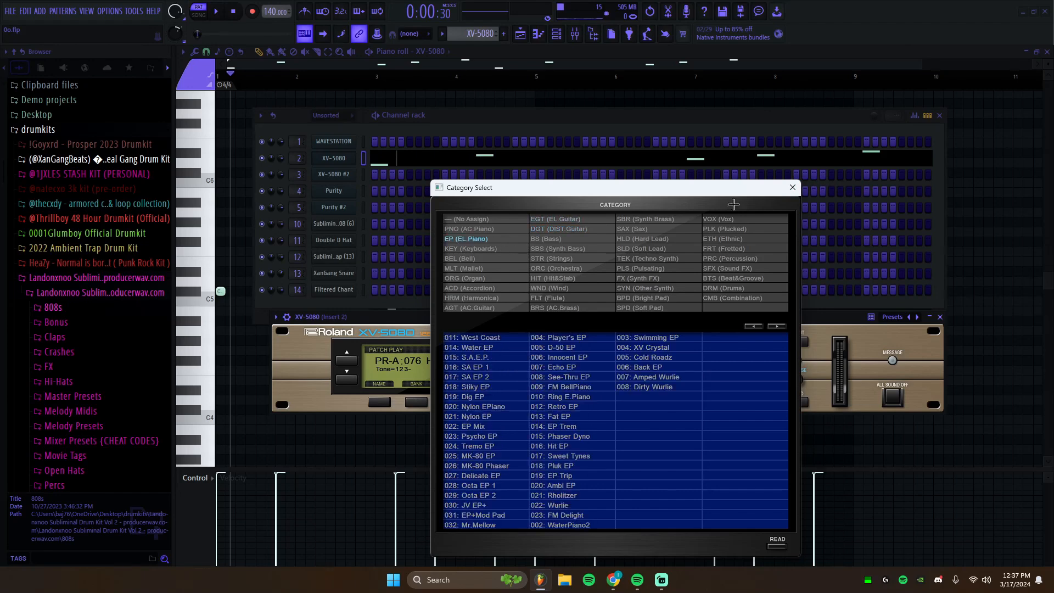
left_click(792, 188)
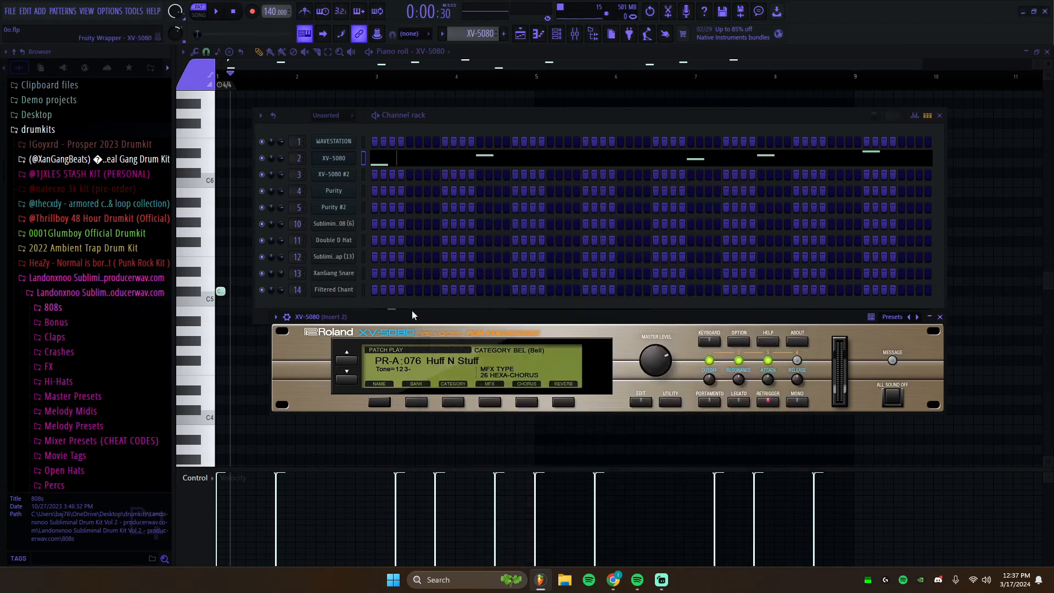
mouse_move(413, 313)
left_mouse_down()
mouse_move(361, 288)
mouse_move(398, 305)
mouse_move(383, 302)
mouse_move(432, 288)
mouse_move(396, 304)
left_mouse_up()
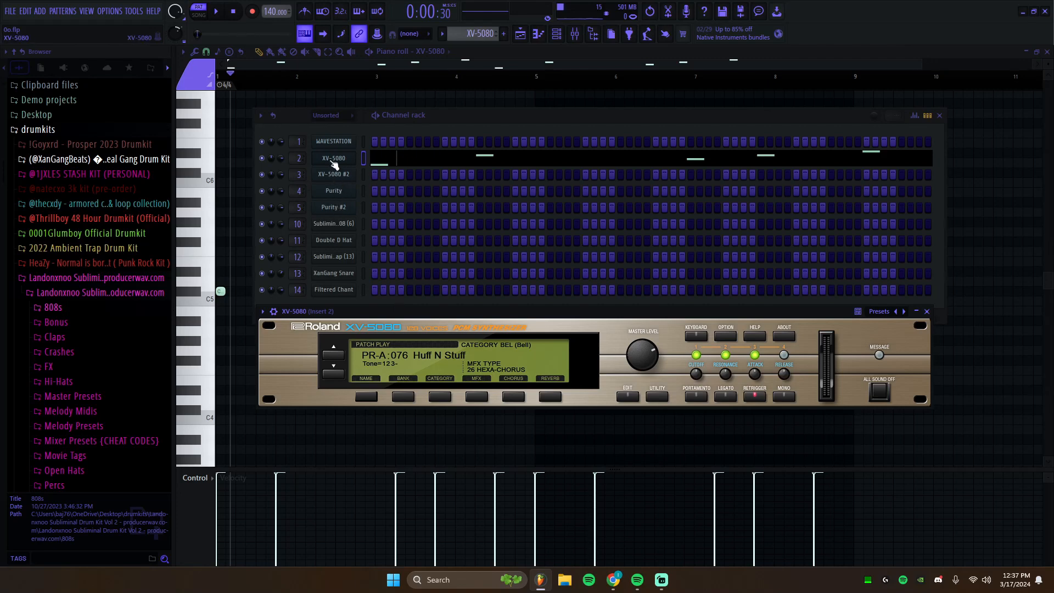
left_click_drag(442, 313, 442, 307)
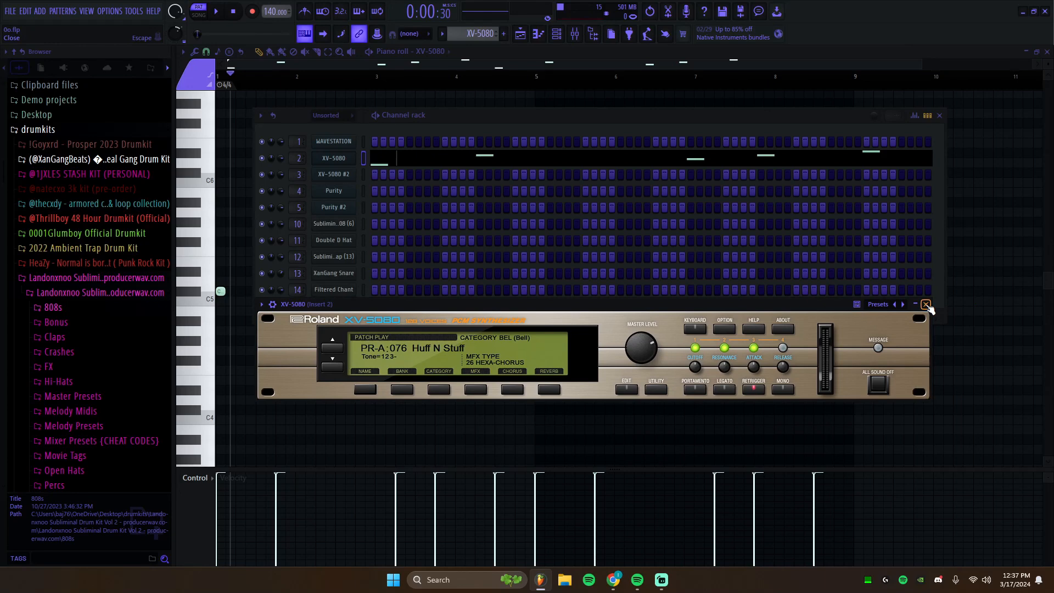
left_click_drag(416, 307, 415, 311)
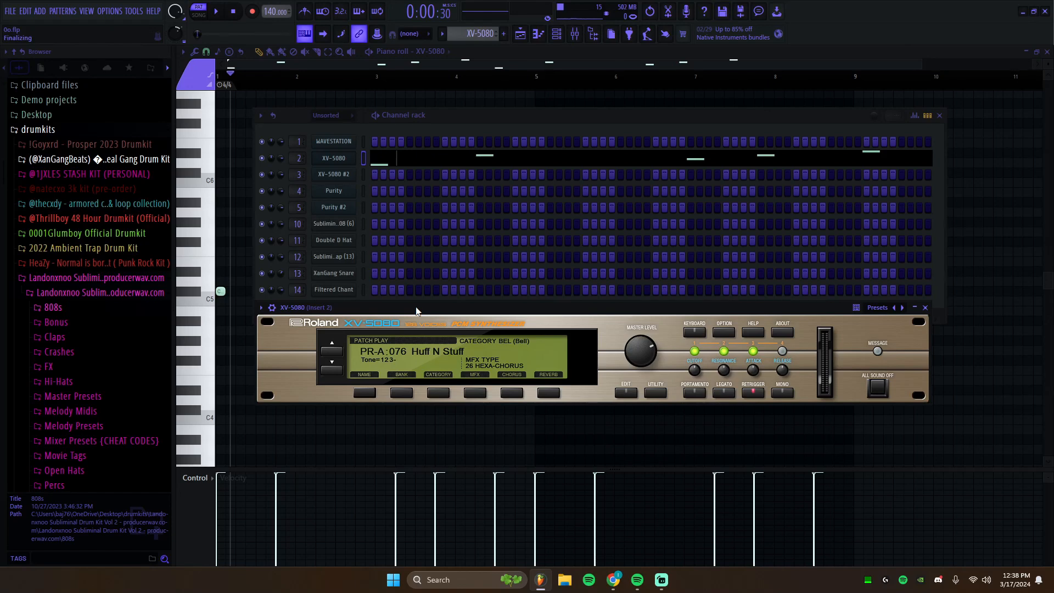
- Close the XV-5080 instrument, switch to the XV-5080 #2 pattern with its notes in the piano roll, and play it
left_click(925, 307)
left_click(466, 34)
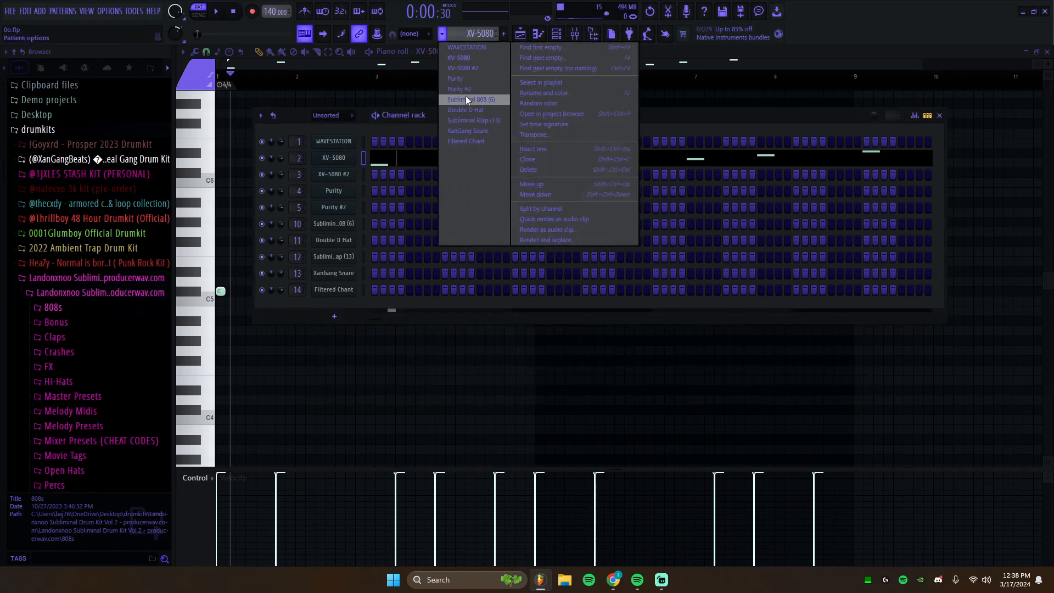
left_click(456, 72)
left_click(457, 36)
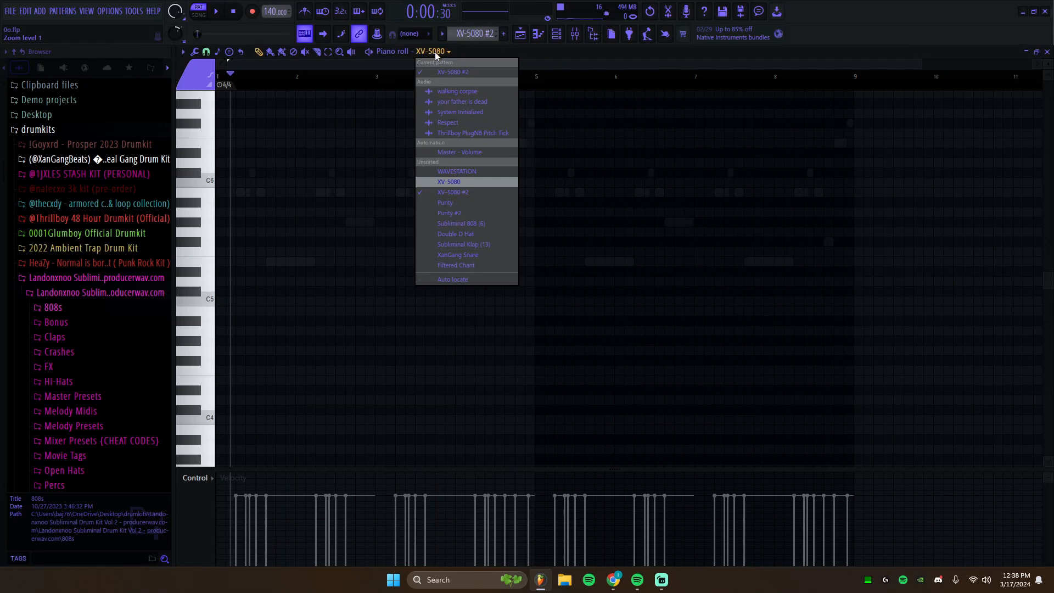
left_click(441, 178)
key("space")
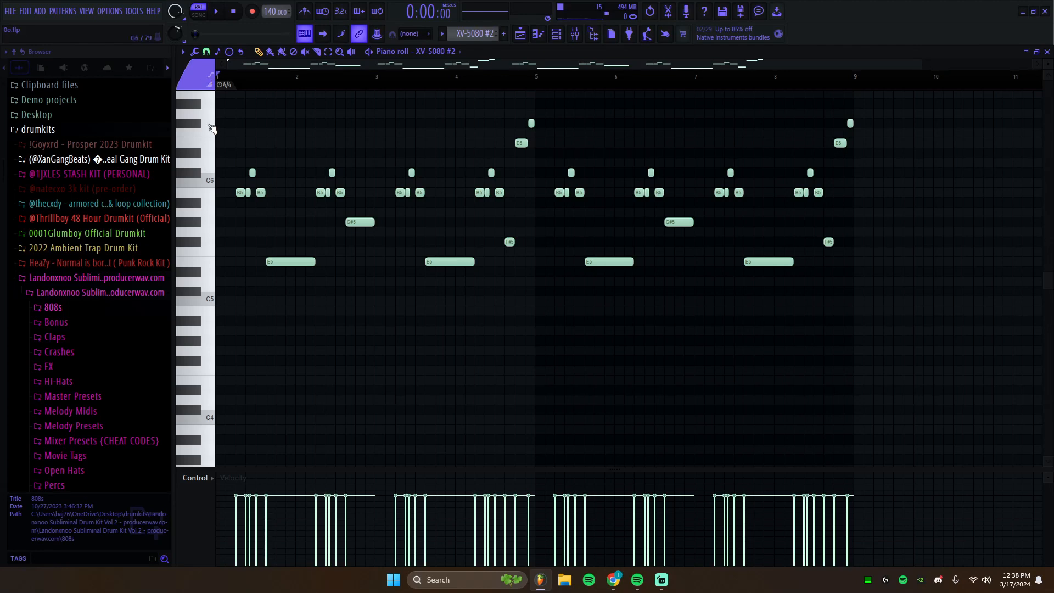
left_click(217, 12)
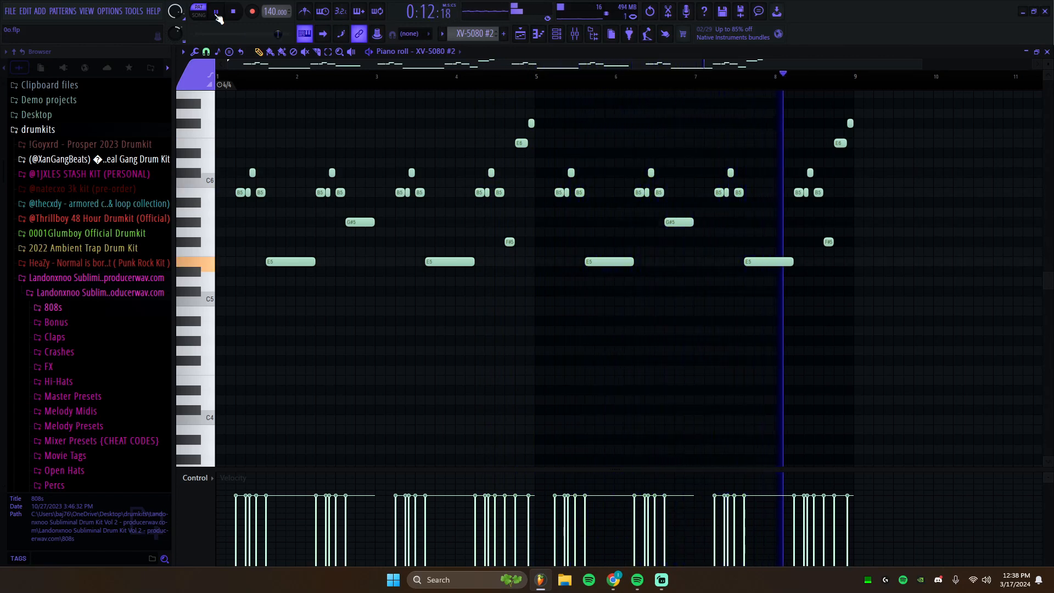
left_click(233, 11)
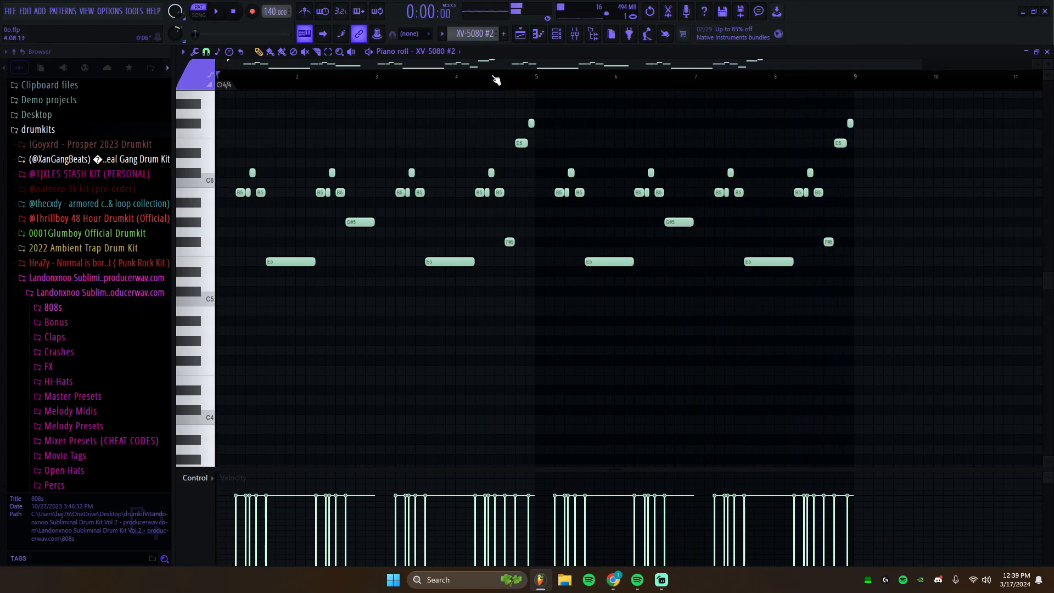
- Open the XV-5080 #2 instrument from the channel rack and view its patch category selection, closing both without changing the patch
left_click(558, 34)
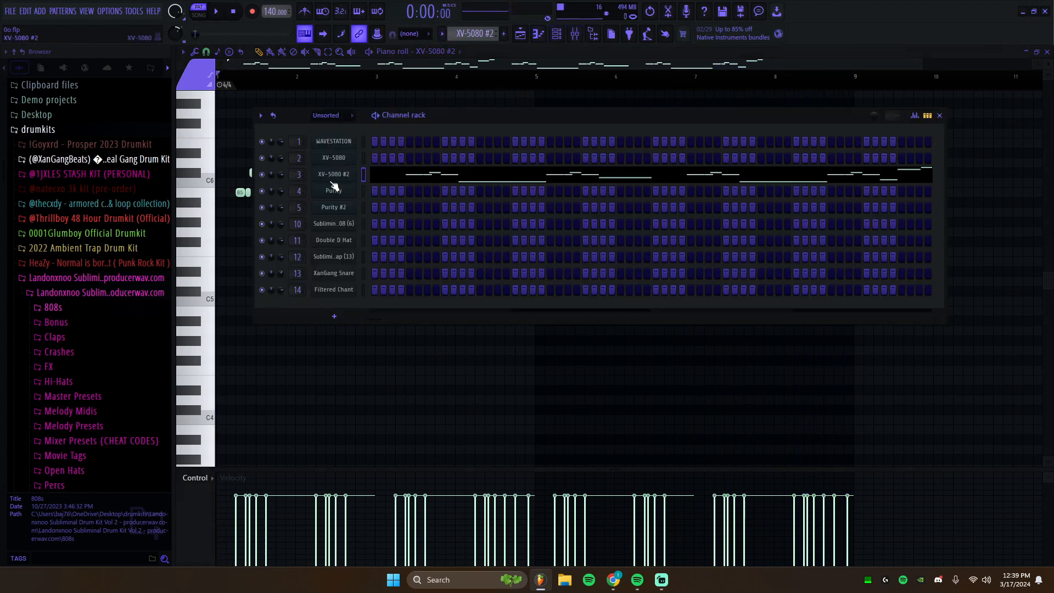
left_click(325, 174)
left_click_drag(518, 198, 472, 306)
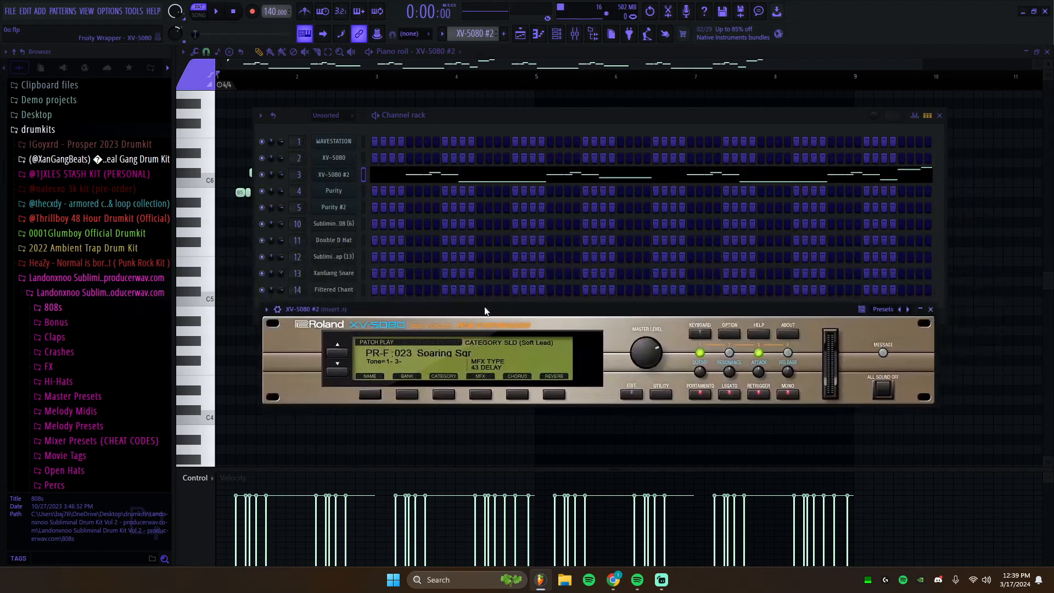
left_click(445, 390)
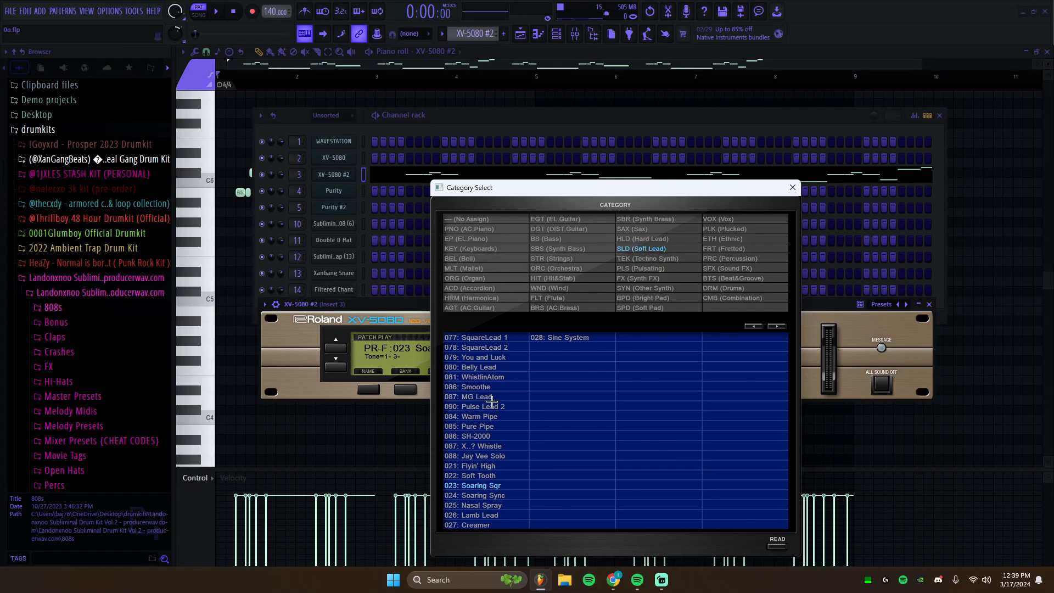
left_click(792, 187)
left_click(928, 305)
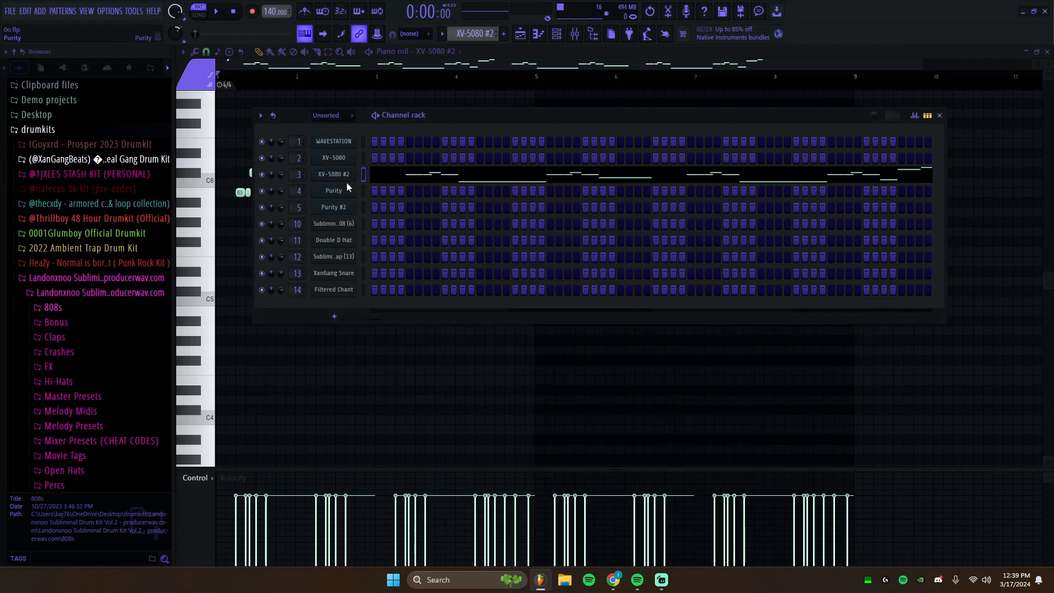
- Switch to the Purity pattern with its notes in the piano roll, play it briefly and return the playhead to the start
left_click(459, 35)
left_click(437, 205)
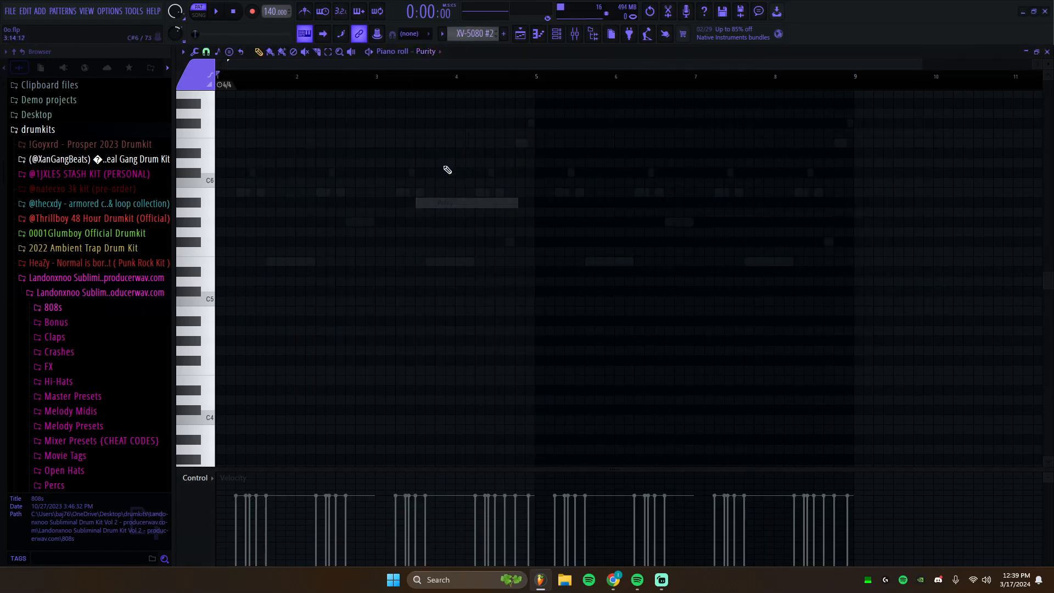
left_click(447, 34)
left_click(450, 77)
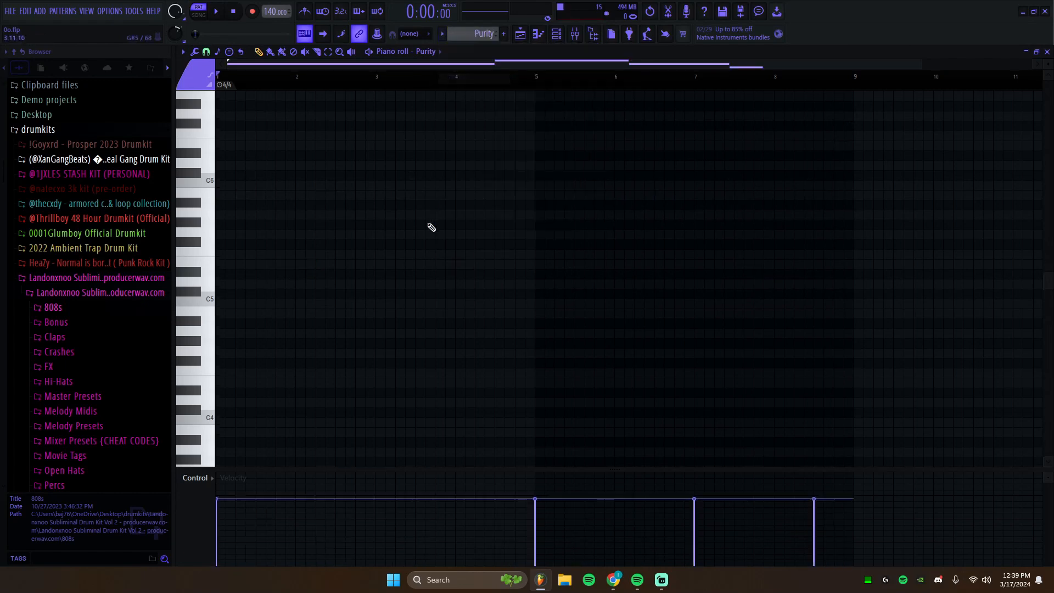
key("space")
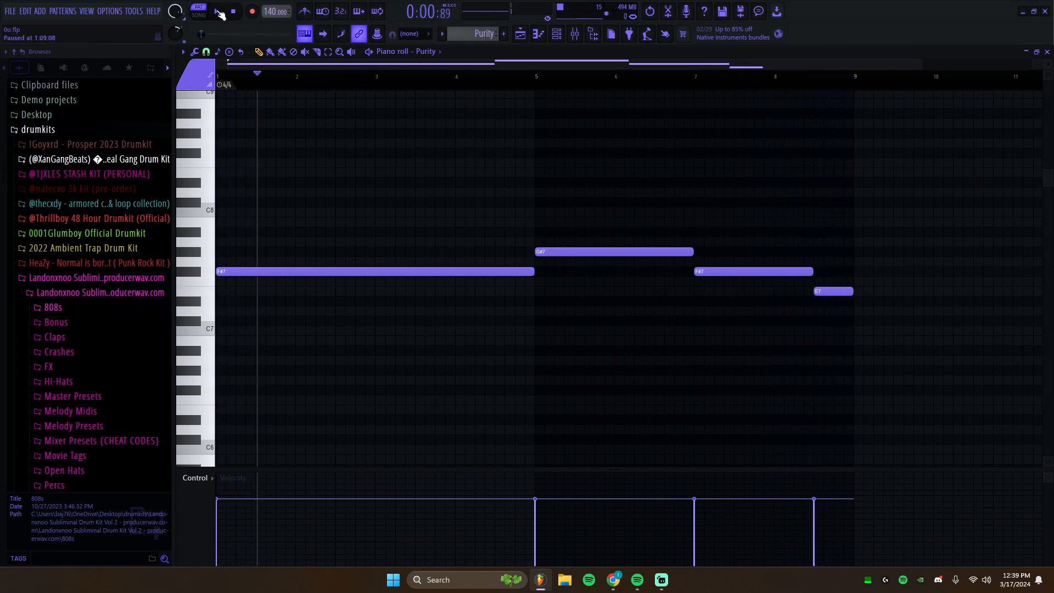
key("space")
left_click_drag(246, 75, 180, 73)
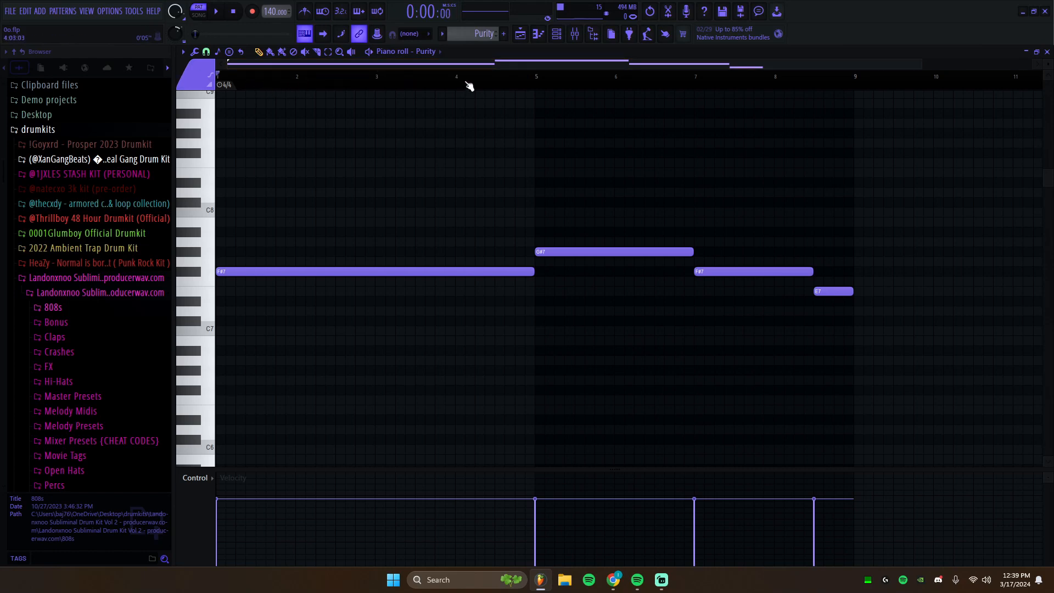
left_click_drag(399, 63, 334, 68)
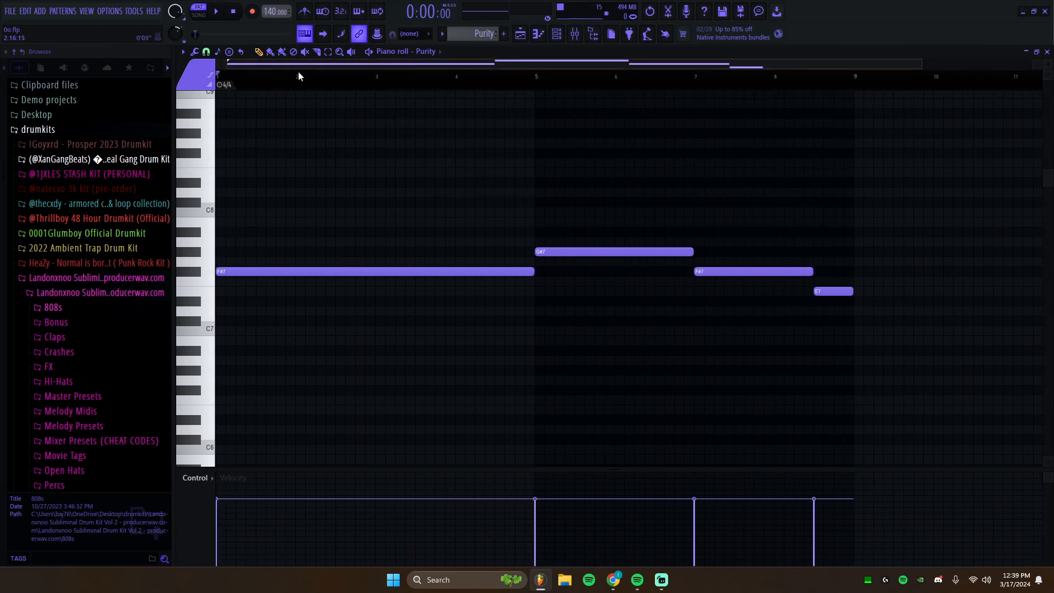
left_click_drag(310, 64, 208, 168)
left_click_drag(258, 67, 231, 66)
left_click_drag(231, 66, 208, 86)
mouse_move(206, 84)
left_mouse_down()
mouse_move(282, 82)
mouse_move(197, 86)
left_mouse_up()
left_click_drag(269, 89, 116, 111)
left_click_drag(372, 66, 175, 70)
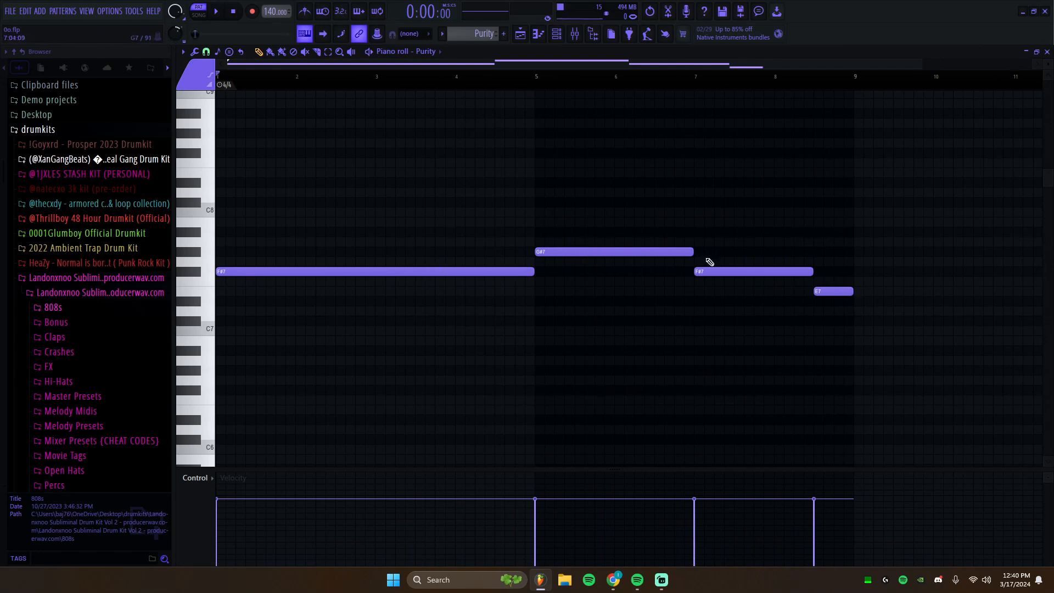
- Switch both the piano roll and the active pattern to Purity #2 and bring its notes into view
left_click(426, 51)
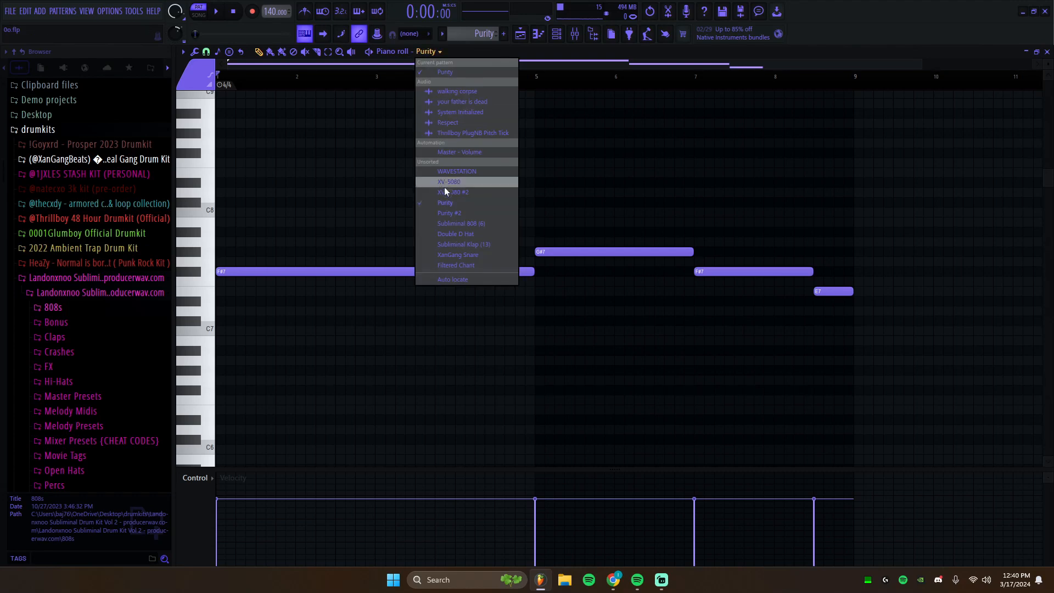
left_click(451, 214)
left_click(442, 34)
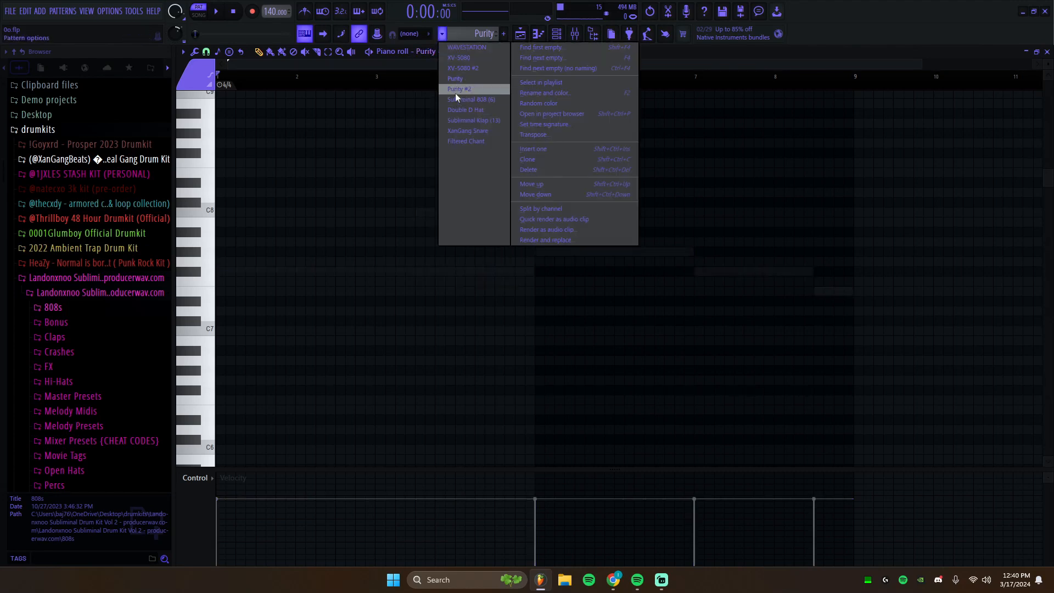
left_click(455, 91)
scroll(356, 288, "down", 5)
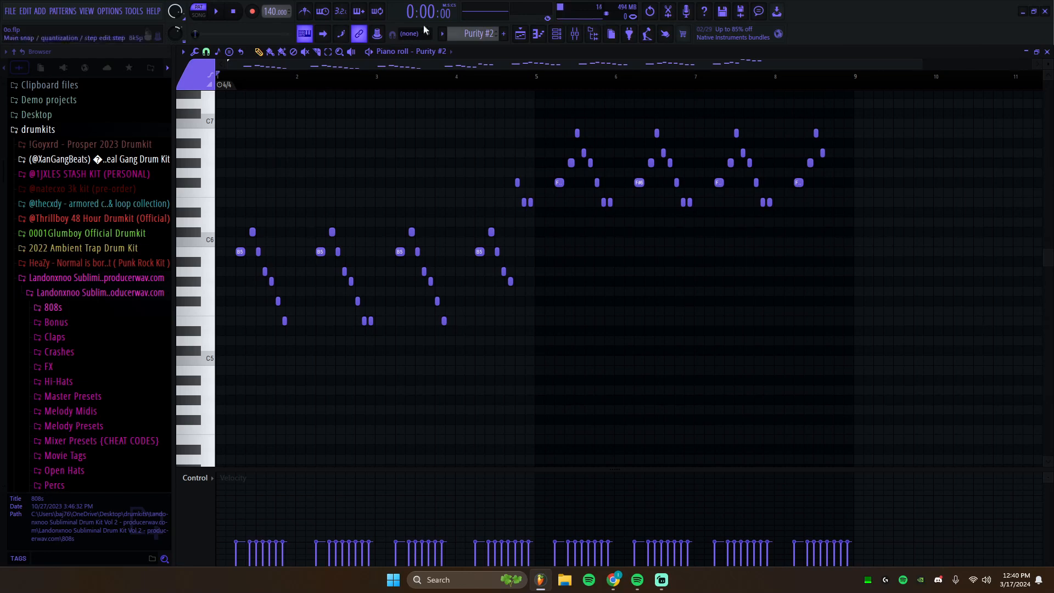
- Open the Purity instrument from the channel rack to view its Strings presets, then close it
left_click(556, 34)
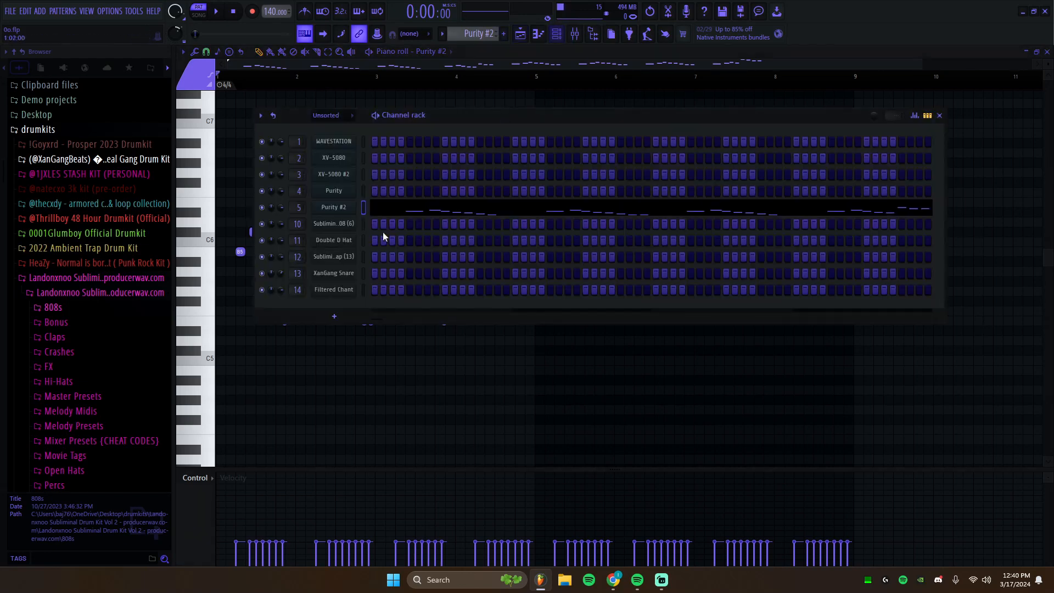
left_click(328, 192)
left_click_drag(377, 112, 638, 169)
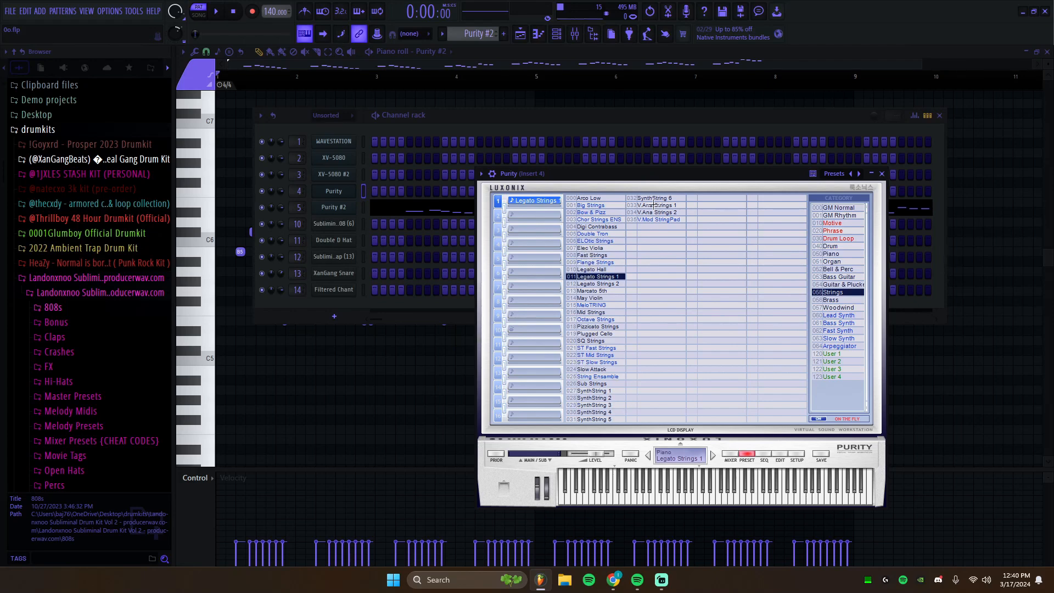
left_click(881, 174)
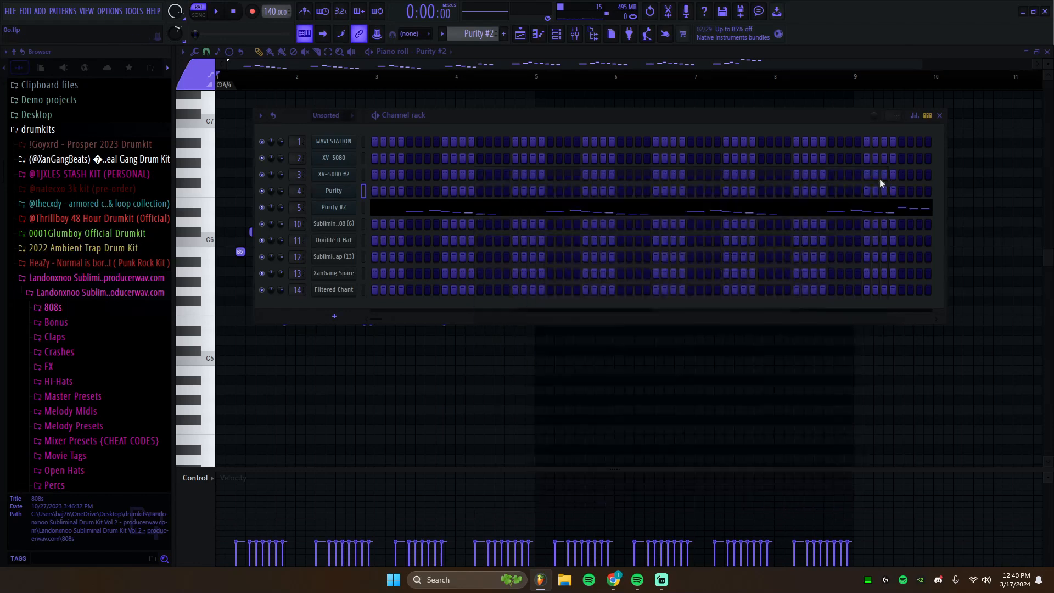
- Select the Purity #2 channel, return to its piano roll and play the pattern through
left_click(362, 207)
left_click(538, 34)
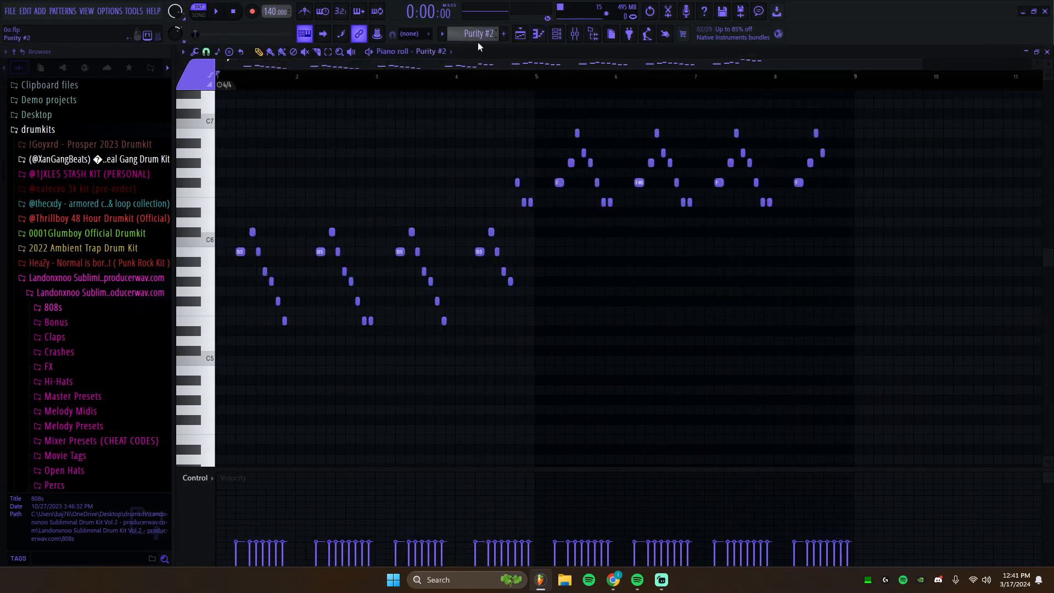
left_click(219, 12)
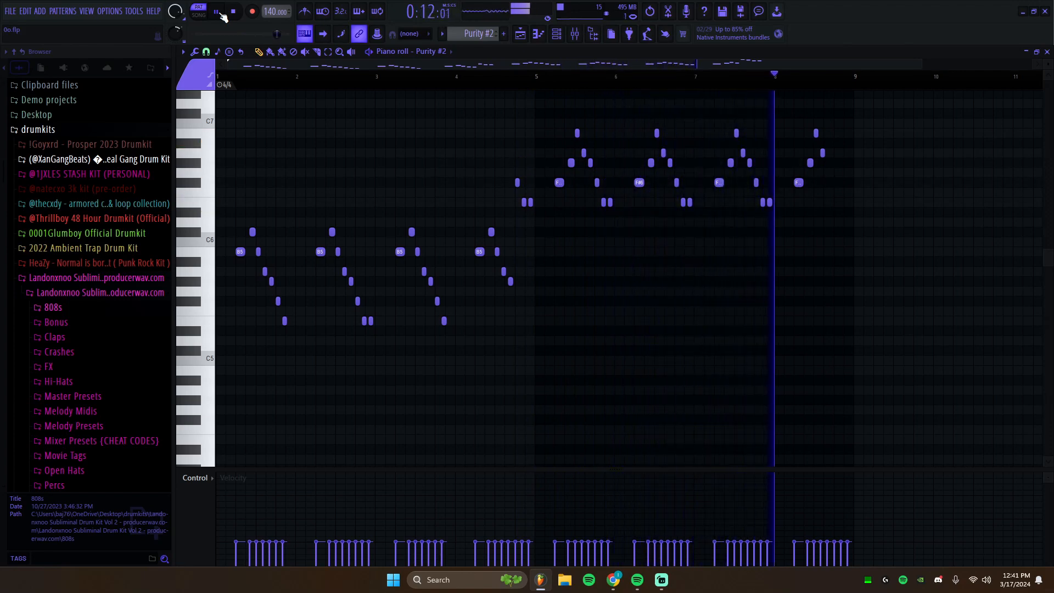
scroll(726, 237, "up", 3)
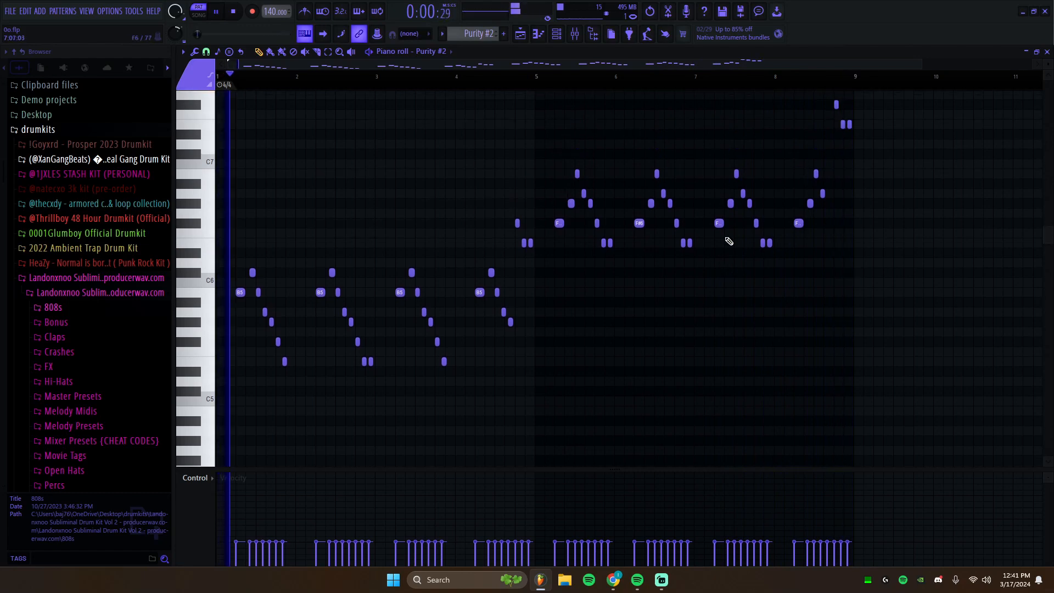
key("space")
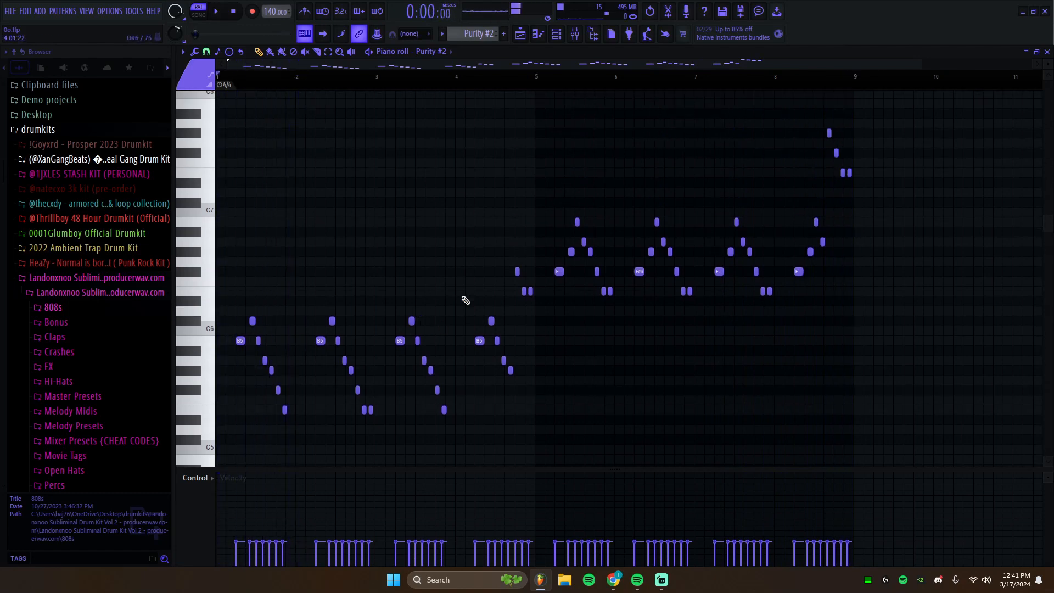
- Open the Purity #2 instrument and view its Lead Synth preset list, closing the instrument and the channel rack
left_click(556, 35)
left_click(328, 210)
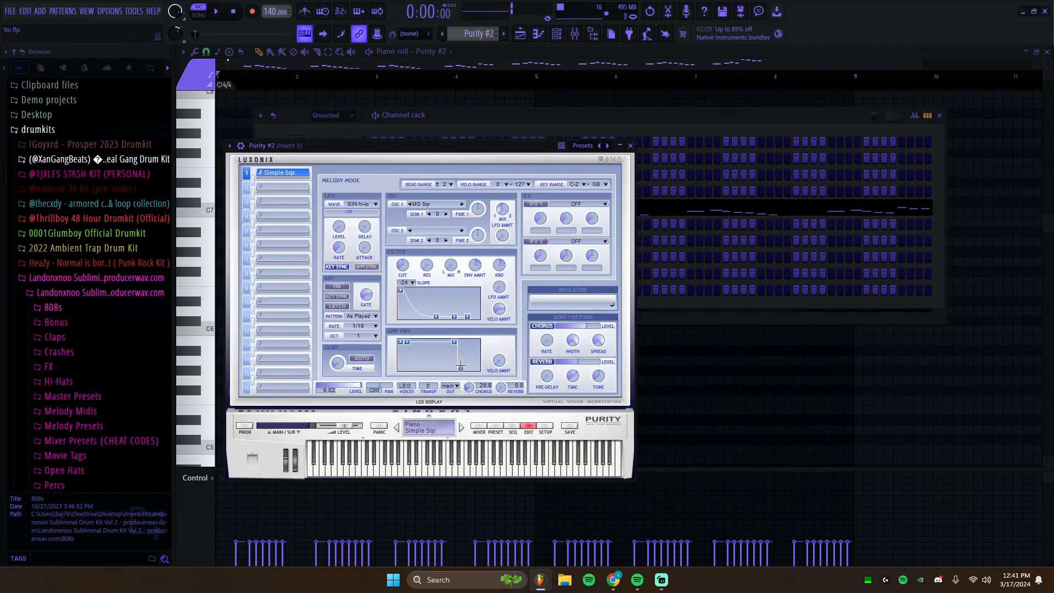
left_click(495, 425)
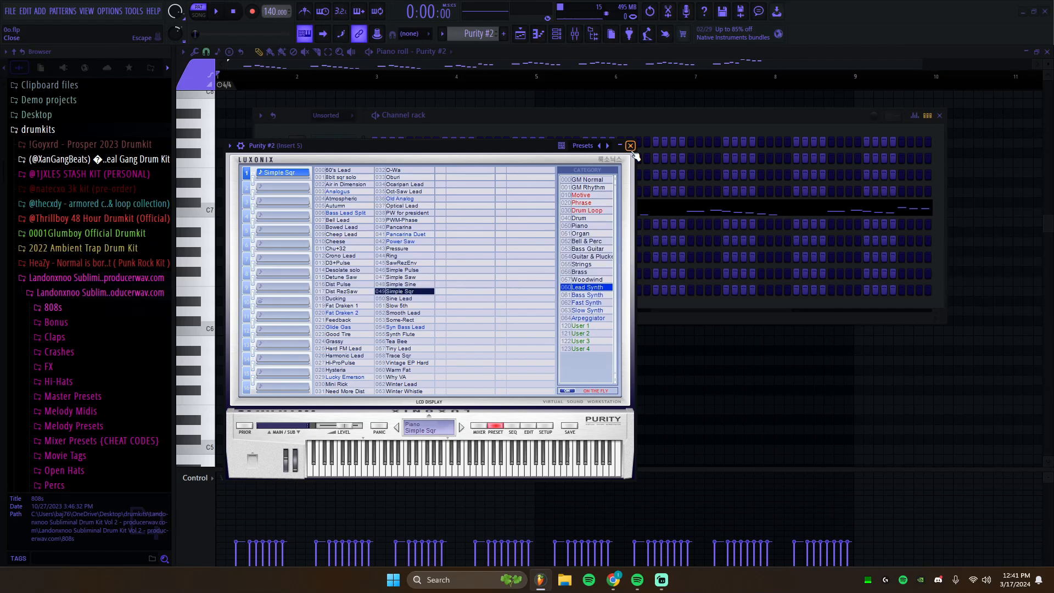
left_click(631, 146)
left_click(938, 116)
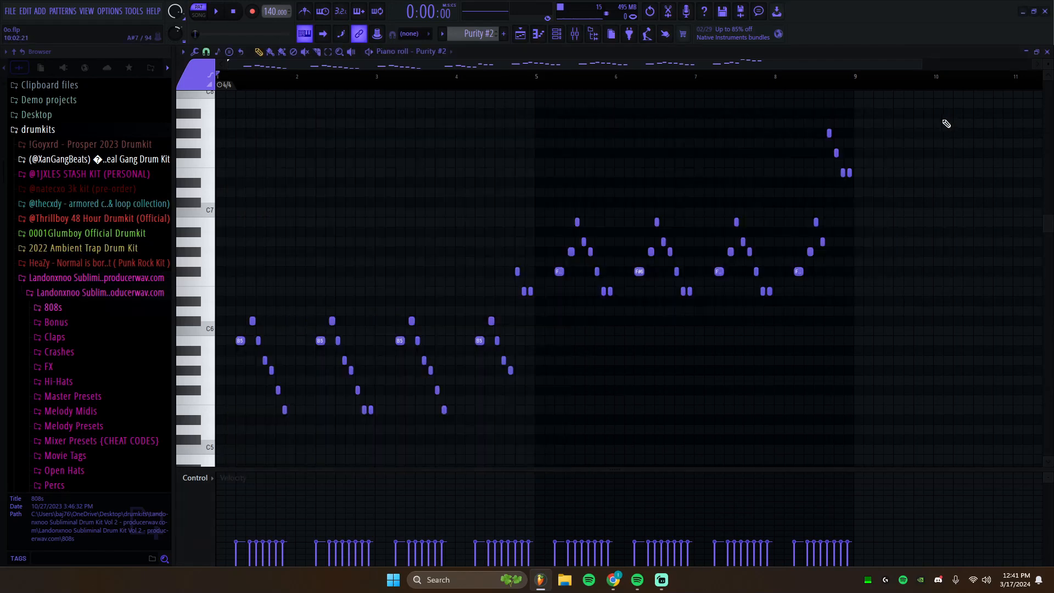
- Raise the velocity of all Purity #2 notes together and play the pattern to hear the louder notes
scroll(733, 223, "down", 1)
scroll(734, 224, "up", 1)
scroll(829, 402, "down", 1)
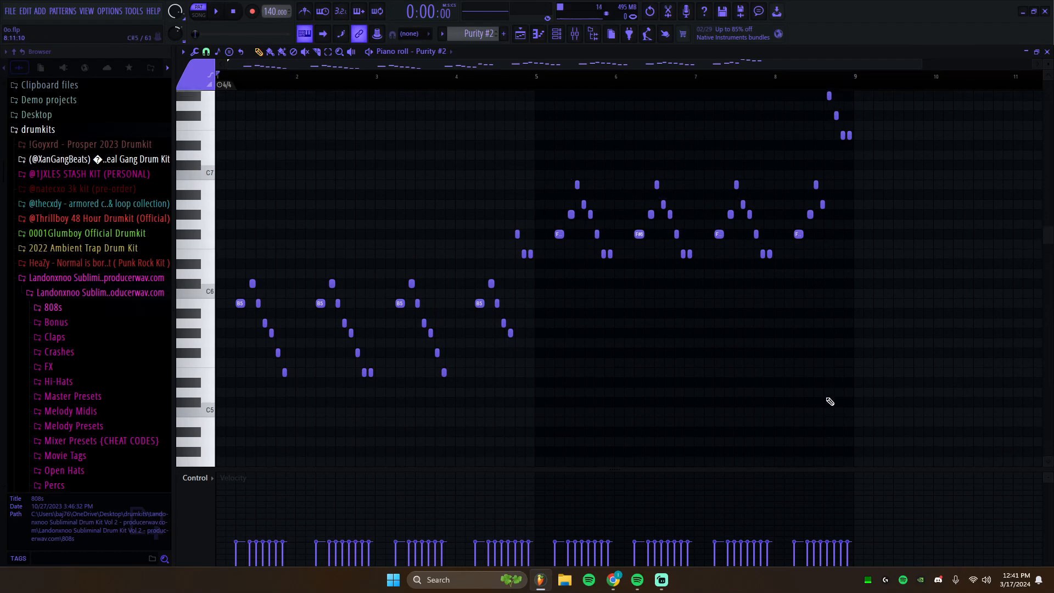
scroll(817, 393, "up", 1)
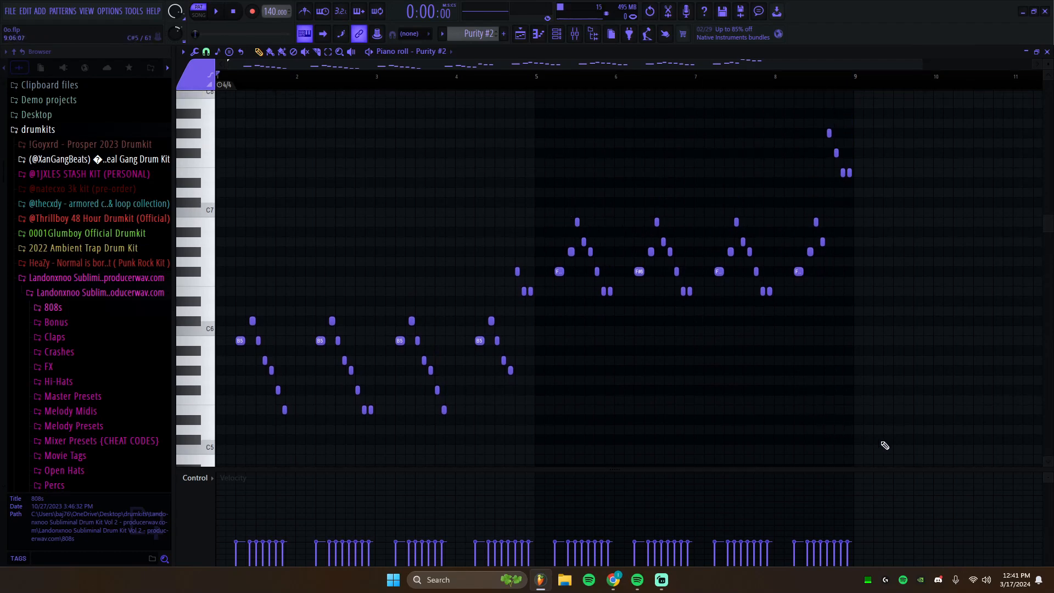
key("ctrl+a")
scroll(595, 327, "down", 1)
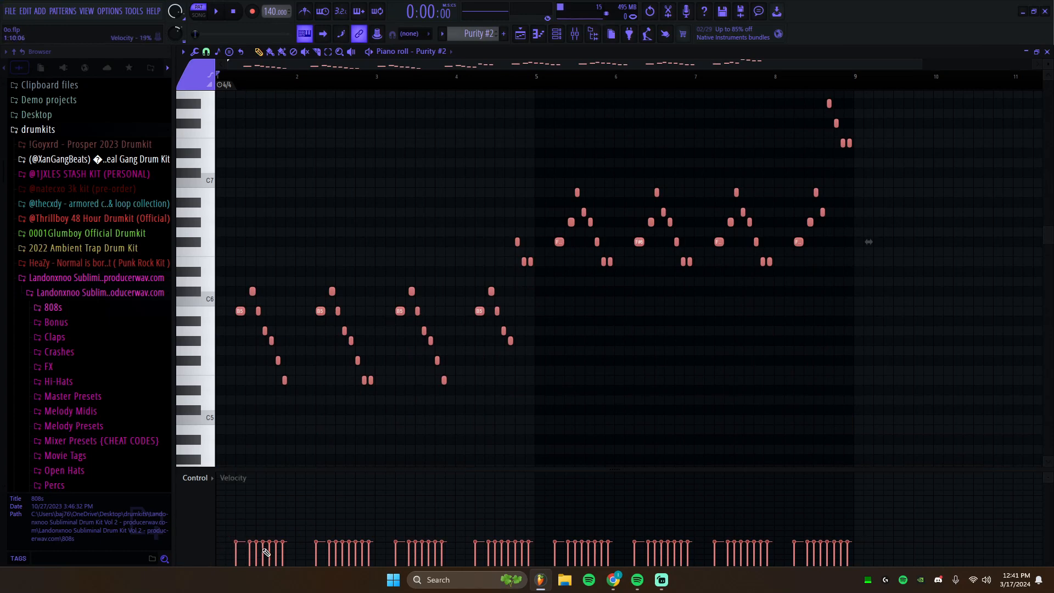
scroll(272, 550, "up", 8)
scroll(332, 370, "down", 8)
scroll(375, 327, "up", 2)
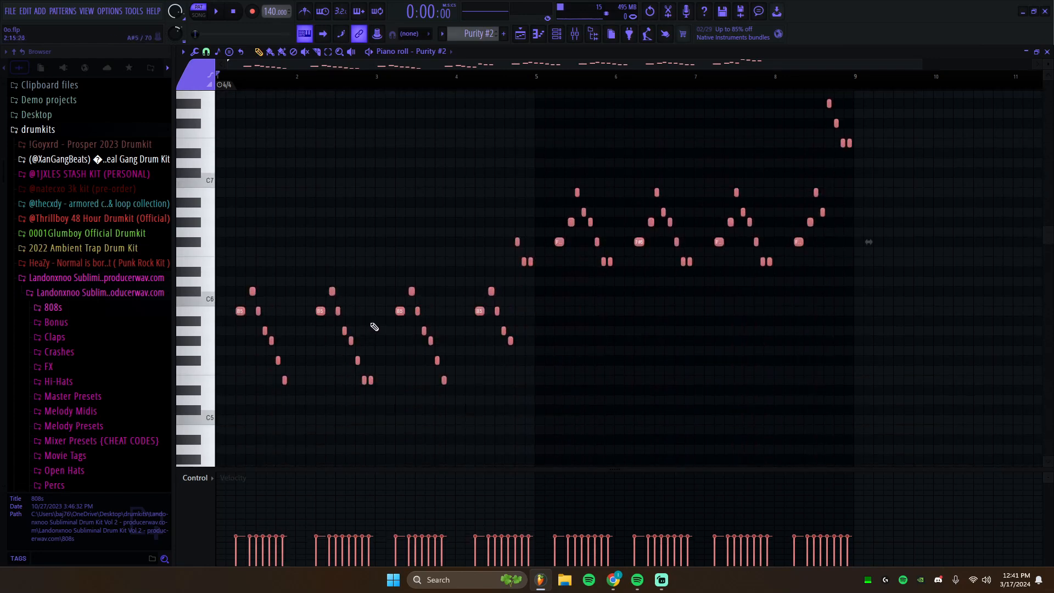
scroll(374, 326, "up", 10)
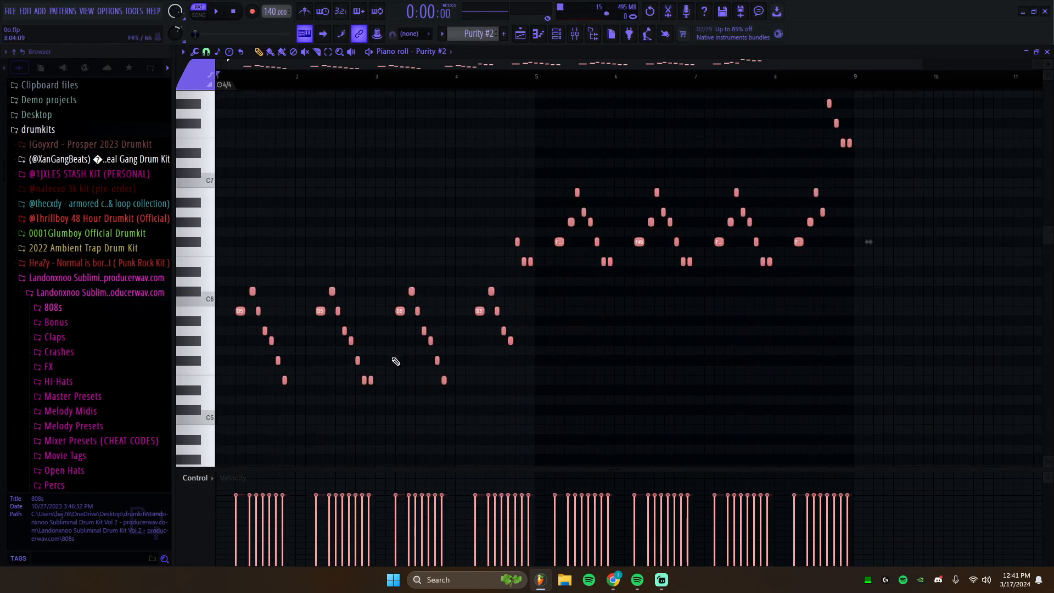
scroll(396, 346, "up", 2)
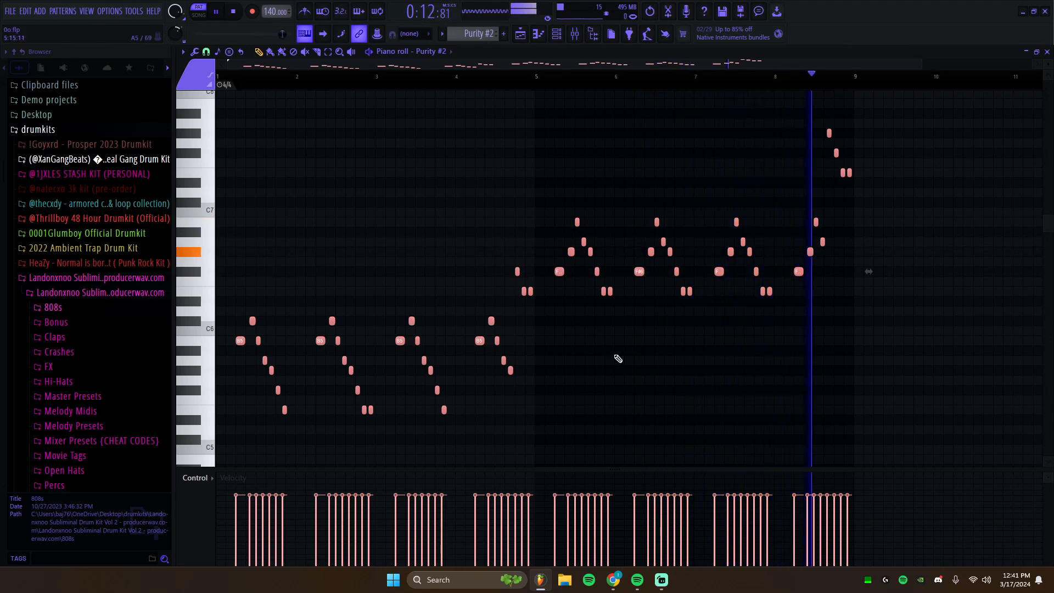
key("space")
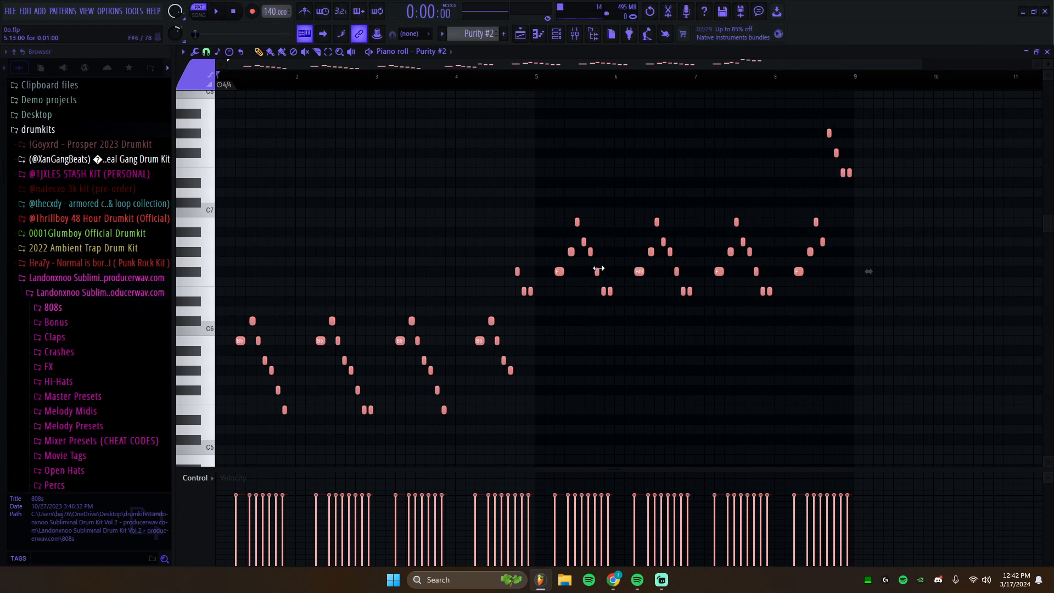
- Lower the velocity of all Purity #2 notes together and play the pattern to hear the softer notes
scroll(404, 303, "down", 10)
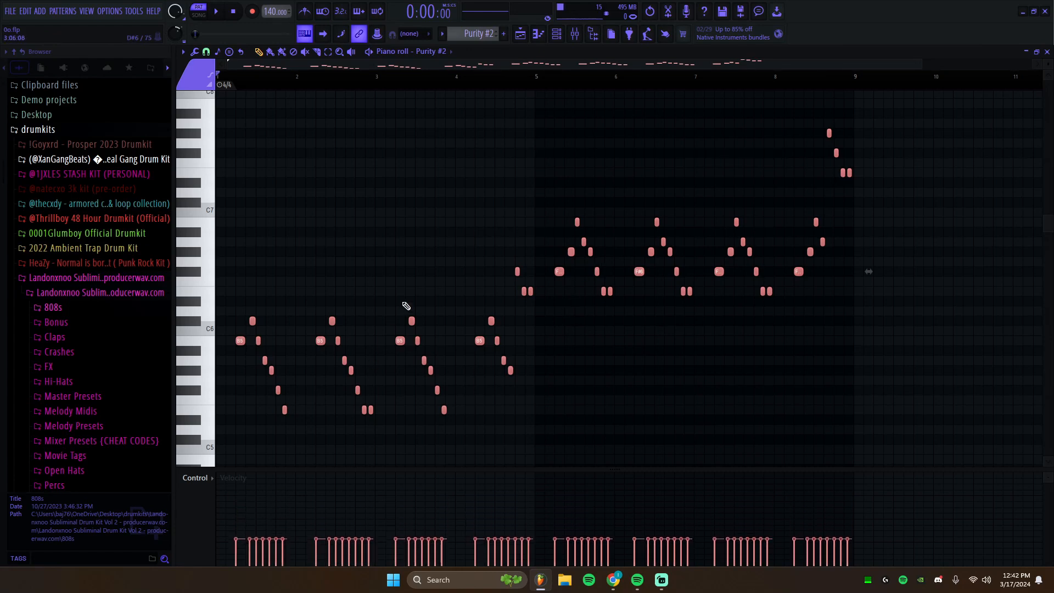
scroll(406, 306, "down", 2)
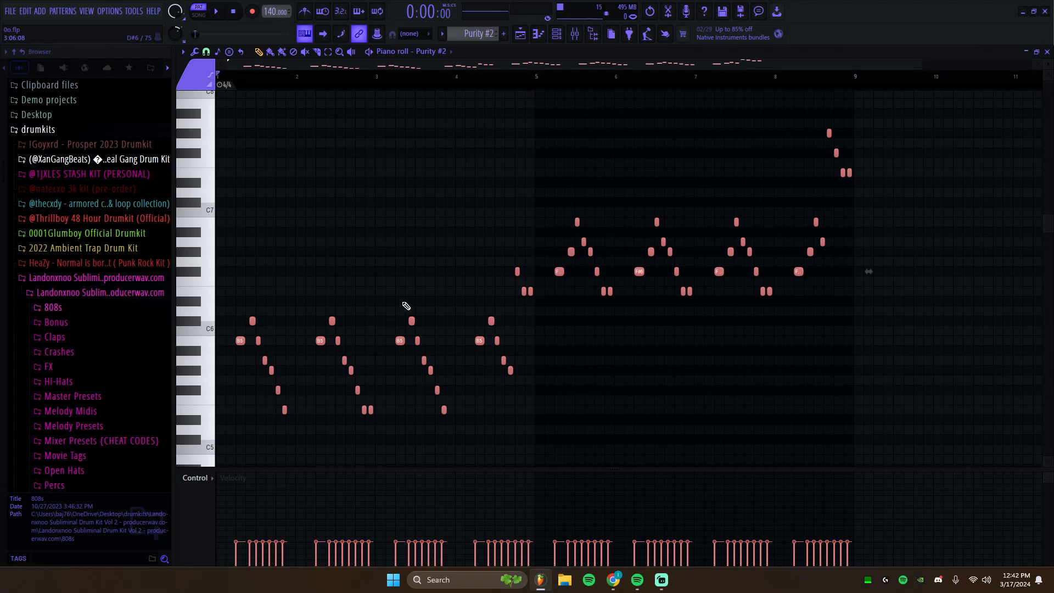
left_click(219, 15)
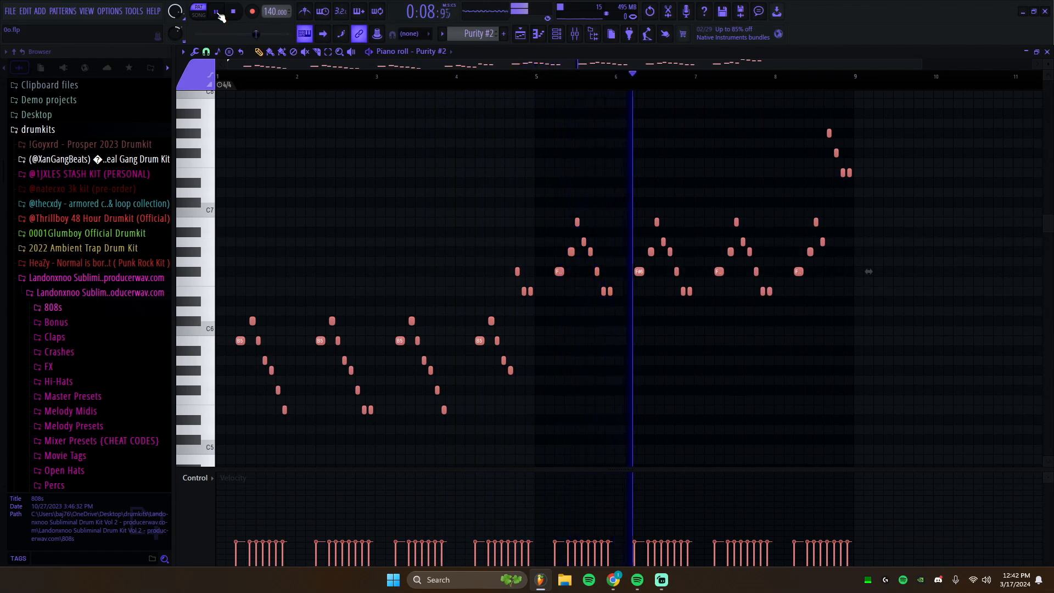
left_click(220, 12)
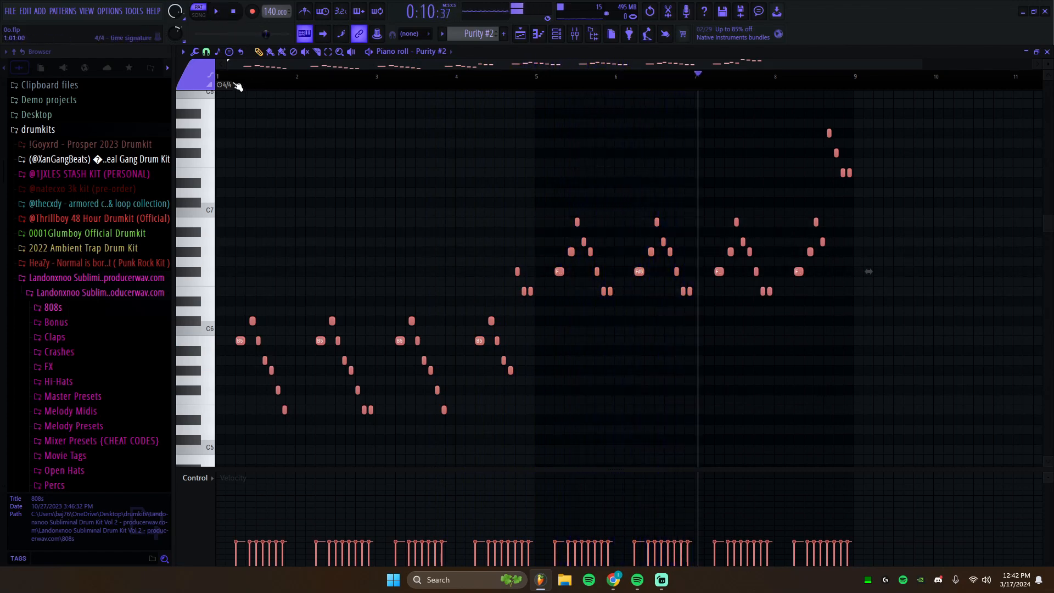
left_click(232, 13)
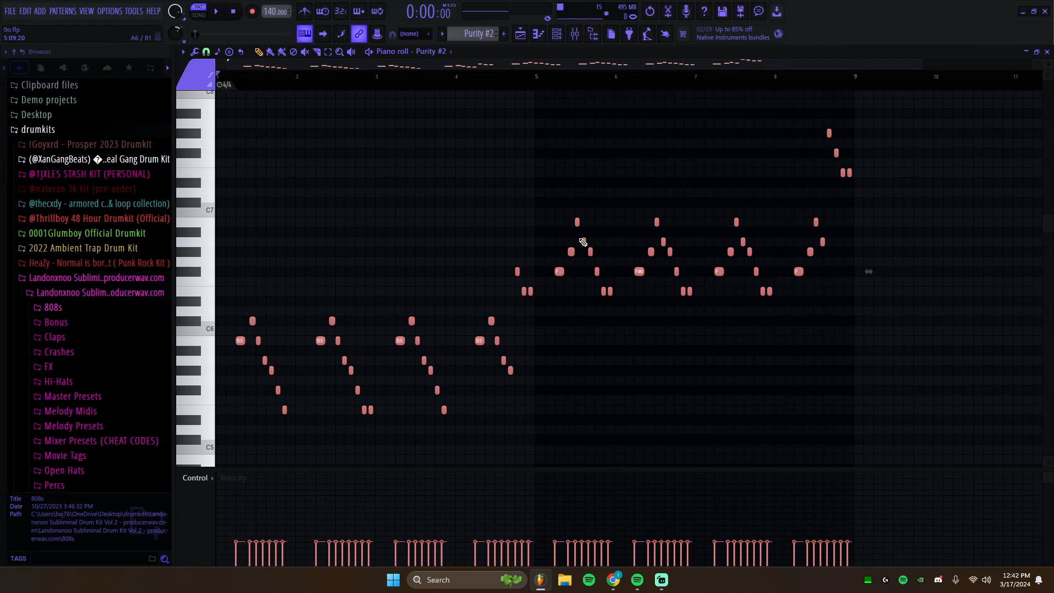
- Set the piano roll's snap to 1/3 step while closely viewing the first bar of the Purity #2 melody
scroll(265, 327, "up", 5)
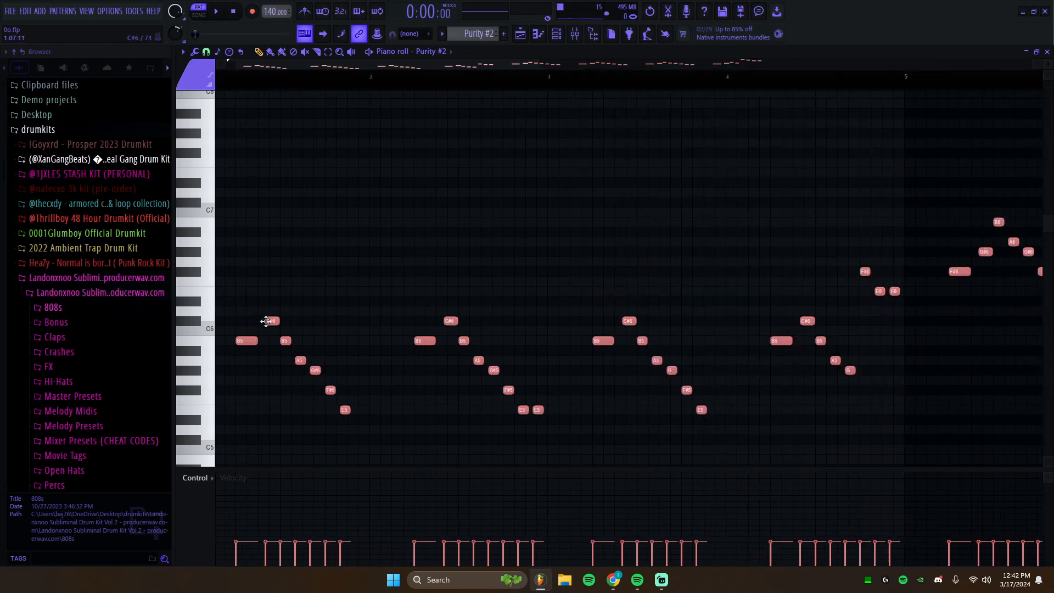
scroll(263, 336, "up", 4)
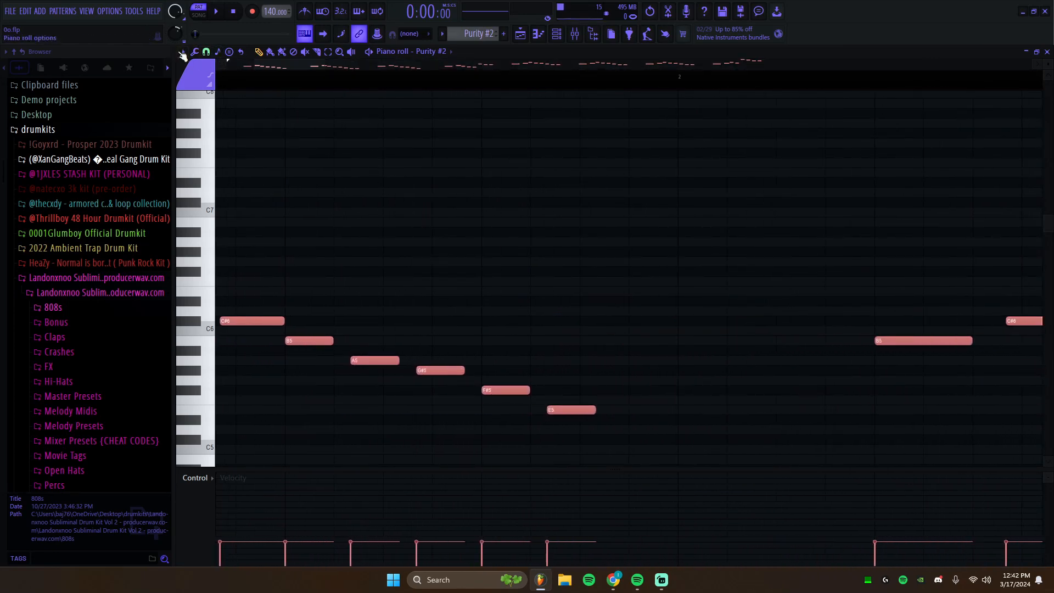
left_click(183, 52)
mouse_move(190, 115)
left_click(281, 187)
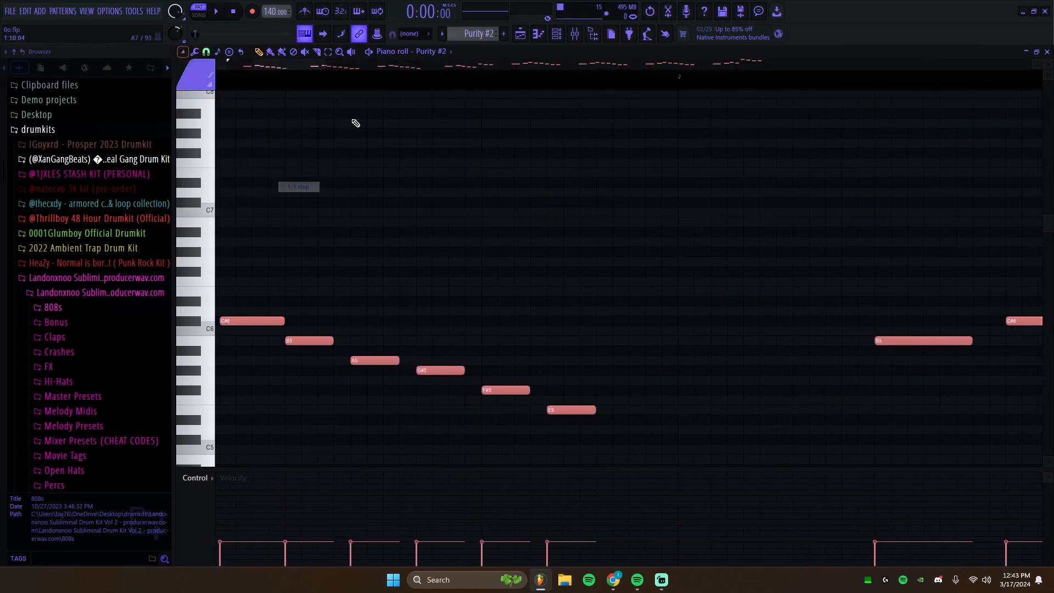
- Play the opening phrase of the Purity #2 pattern, stop playback and deselect all notes
key("space")
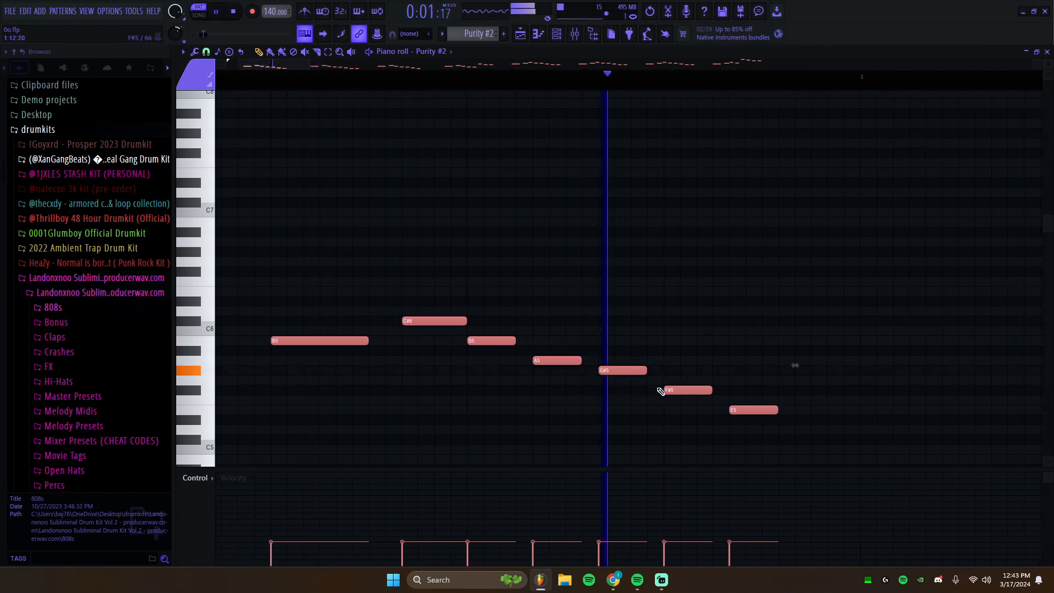
key("space")
left_click(558, 314)
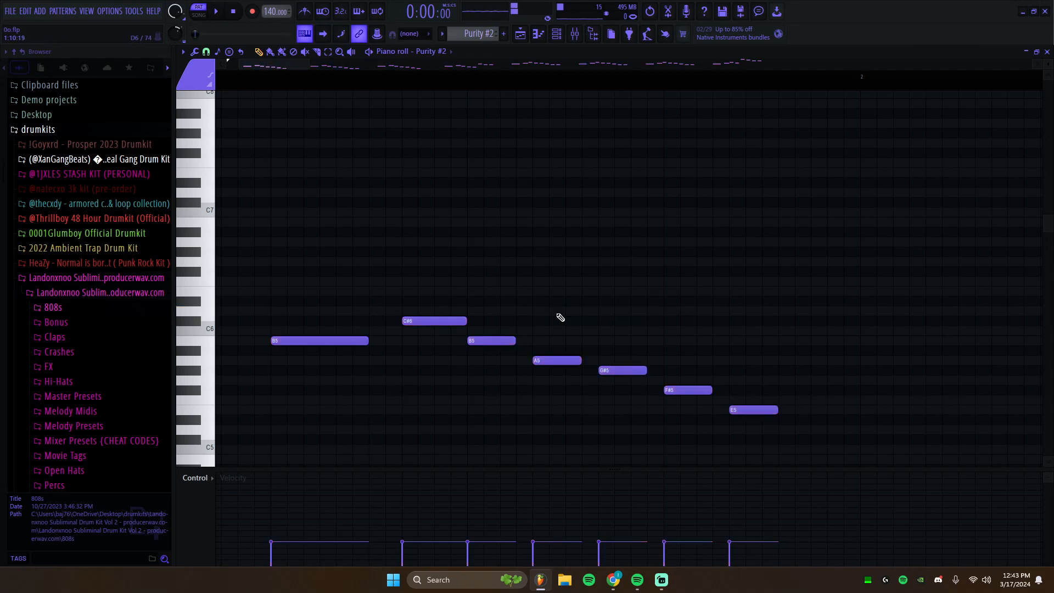
- Audition the first bar's descending notes B5, A5, G#5, F#5 and E5 one by one
left_click(560, 365)
left_click(624, 372)
left_click(680, 392)
left_click(747, 409)
left_click(489, 341)
left_click(566, 363)
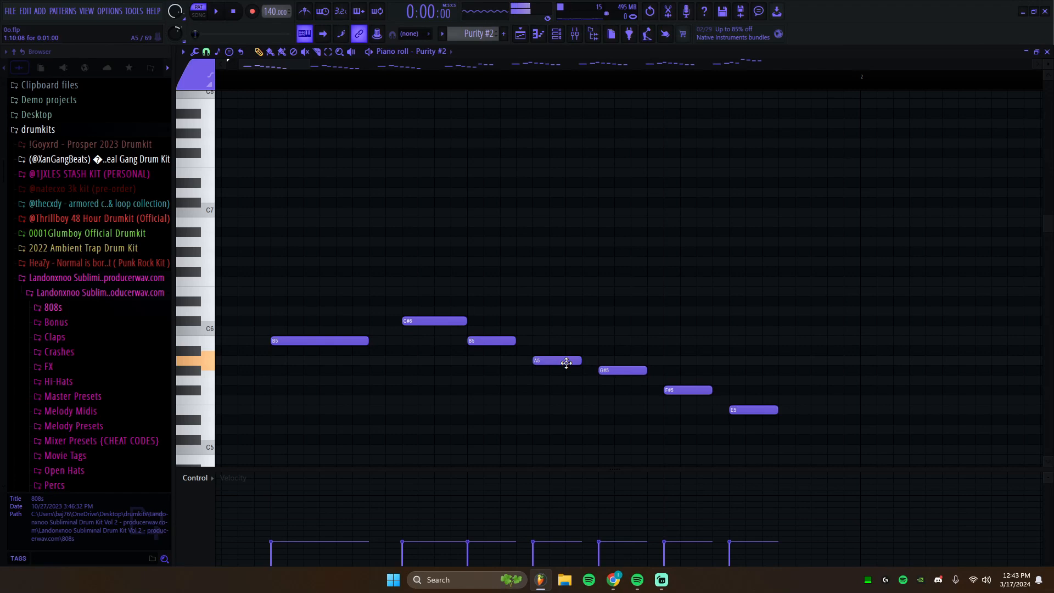
left_click(619, 370)
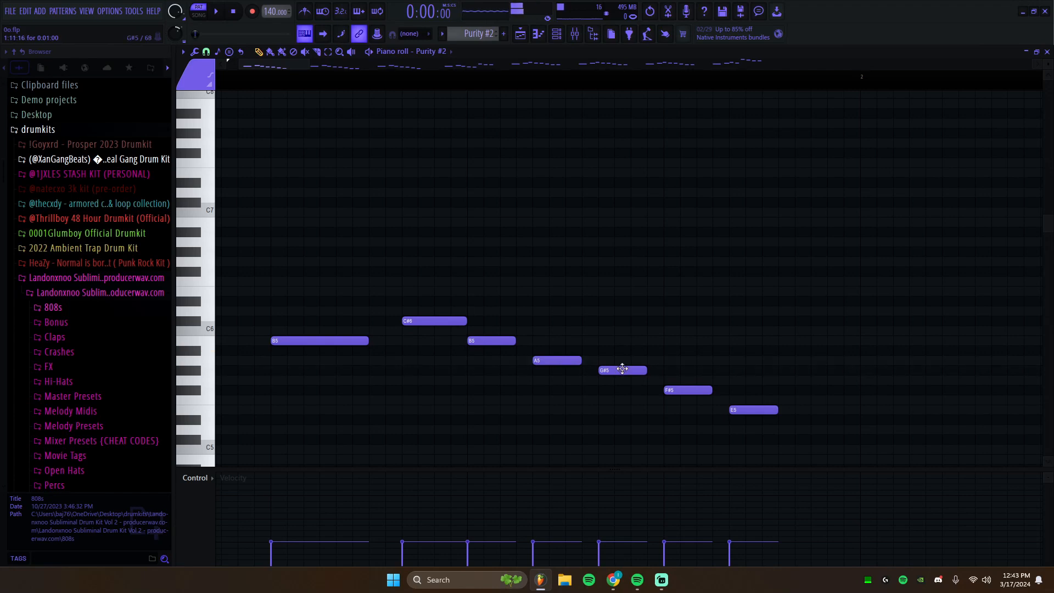
left_click(480, 341)
left_click(627, 368)
left_click(682, 390)
left_click(738, 408)
left_click(614, 369)
- Audition the B5, A5 and G#5 notes in the first bar again and select these three notes together
left_click_drag(265, 64, 240, 70)
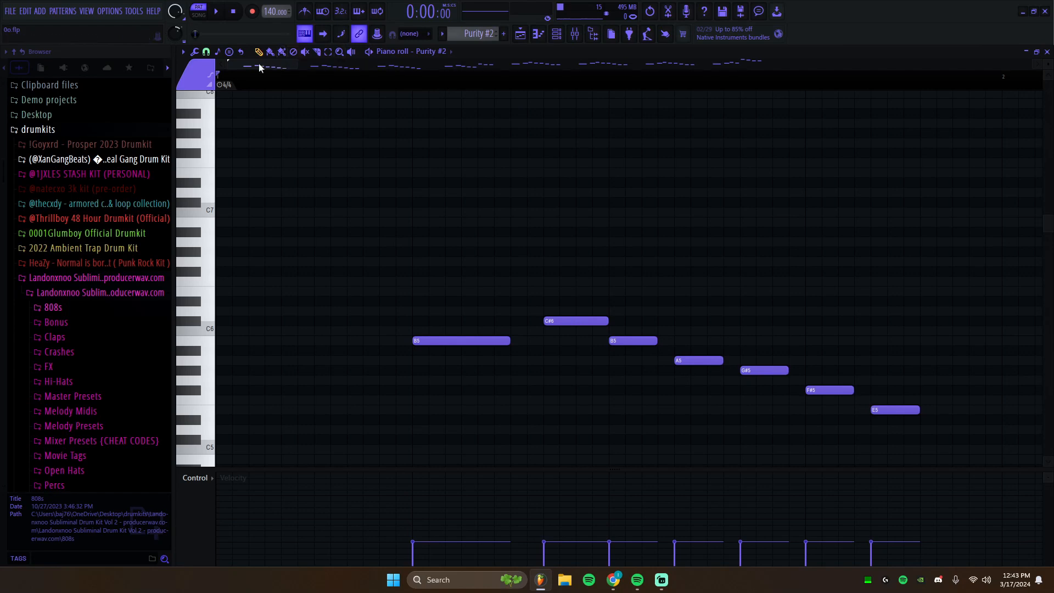
left_click_drag(258, 66, 275, 66)
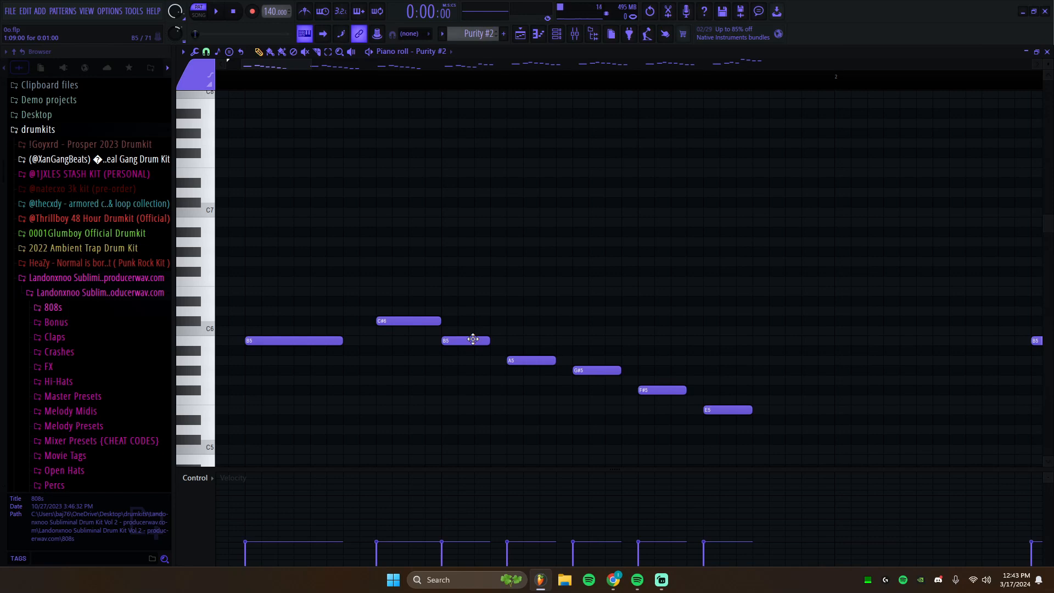
left_click(594, 370)
left_click(453, 340)
left_click(473, 341)
left_click(539, 359)
left_click(601, 369)
left_click_drag(596, 395, 469, 318)
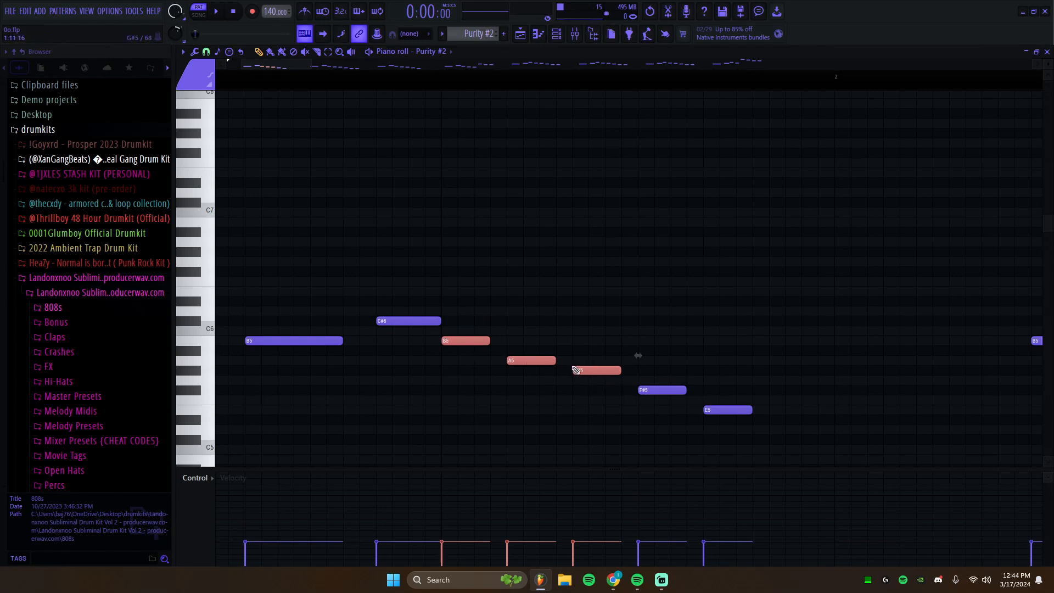
- Close the Purity #2 piano roll and mute the playlist tracks from Double D Hat through Track 12
scroll(624, 404, "down", 8)
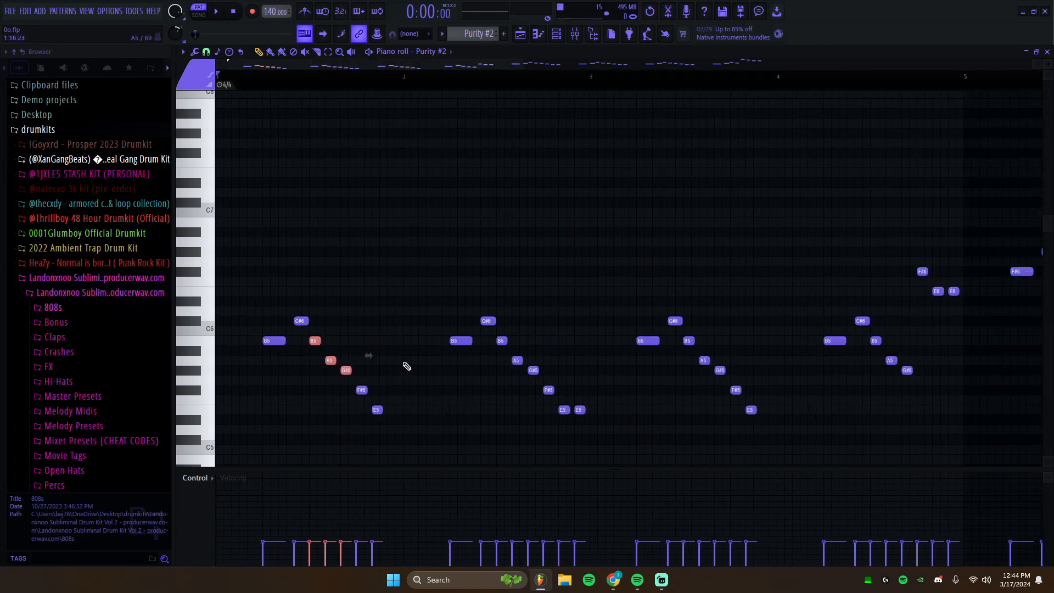
scroll(419, 395, "down", 1)
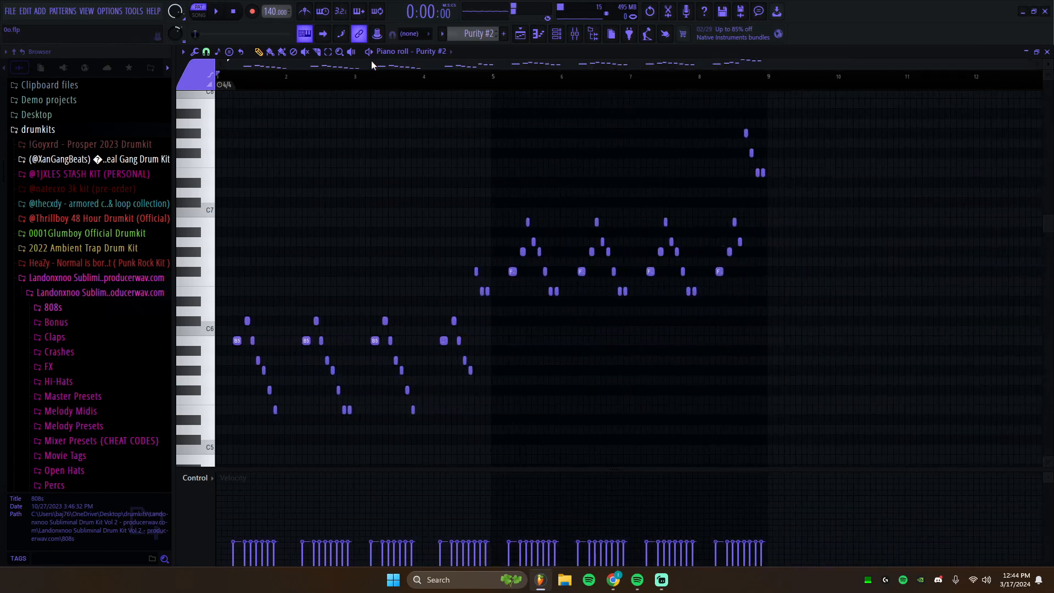
left_click(565, 36)
left_click(556, 36)
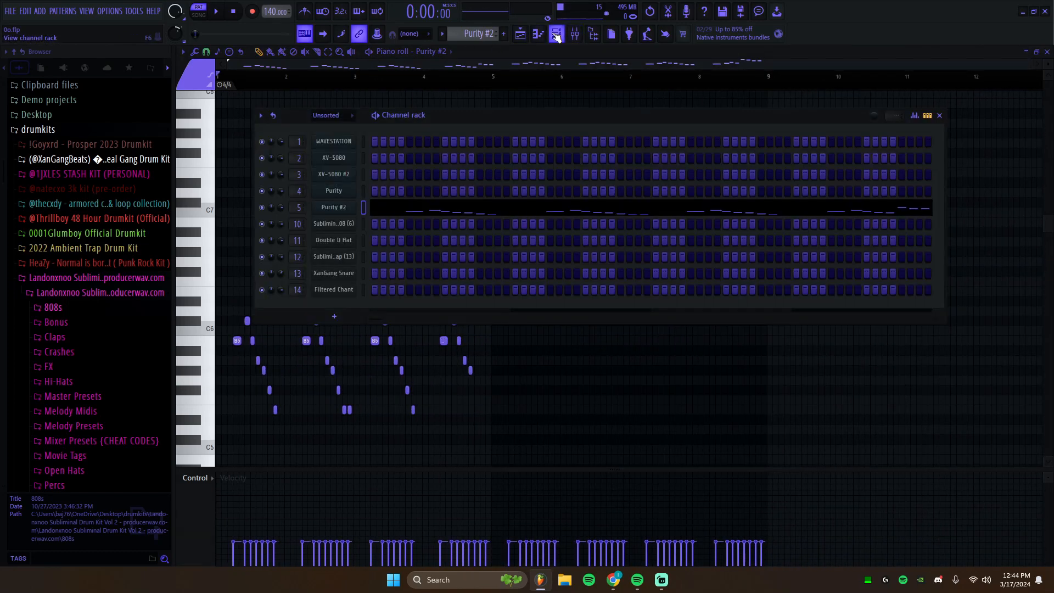
left_click(556, 36)
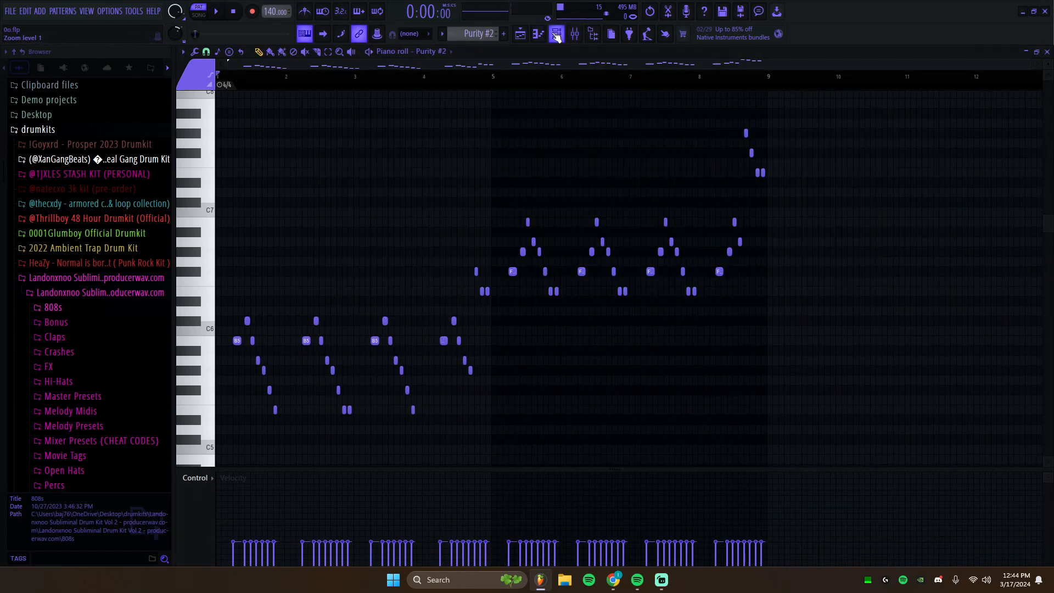
left_click(1046, 51)
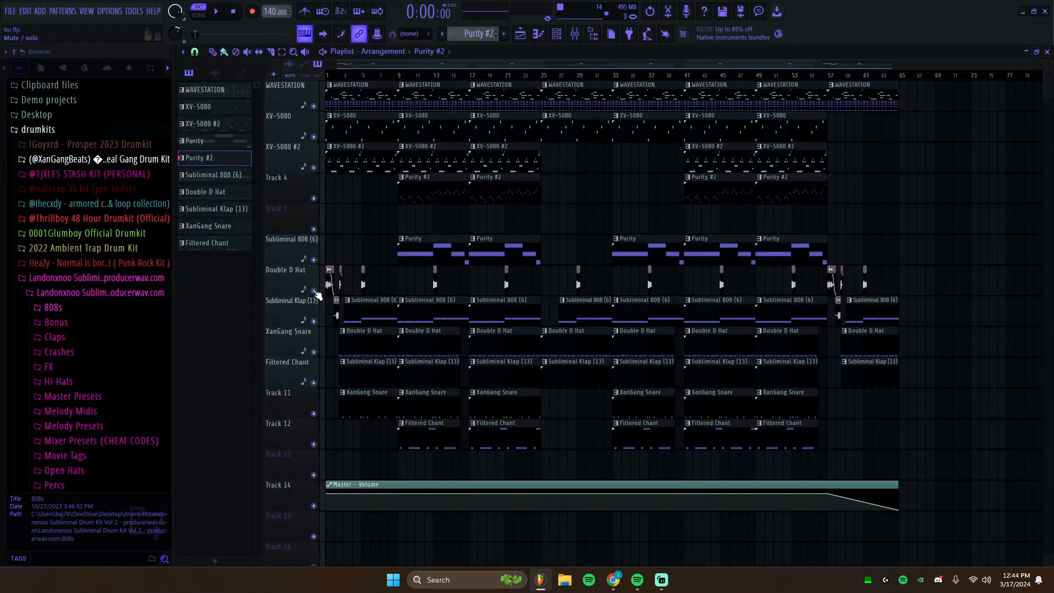
left_click_drag(314, 290, 315, 472)
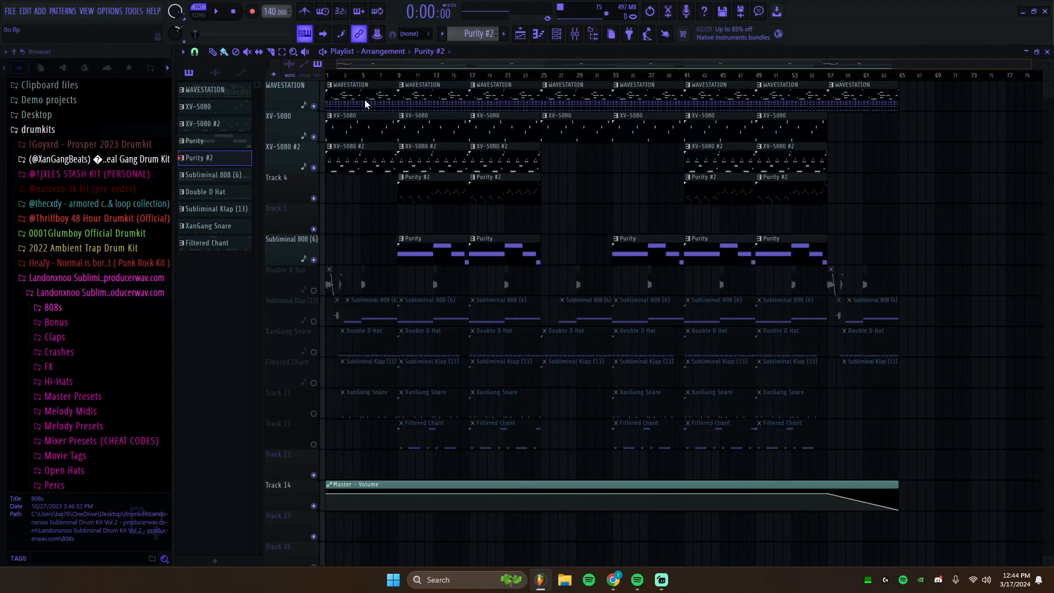
scroll(601, 102, "right", 3)
left_click_drag(601, 101, 303, 97)
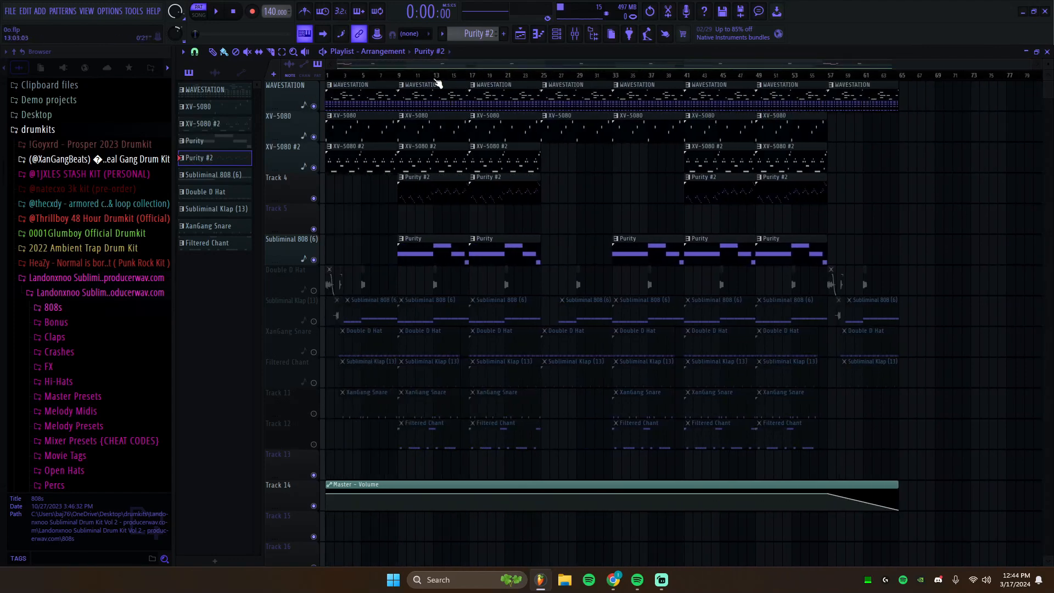
left_click_drag(407, 65, 229, 75)
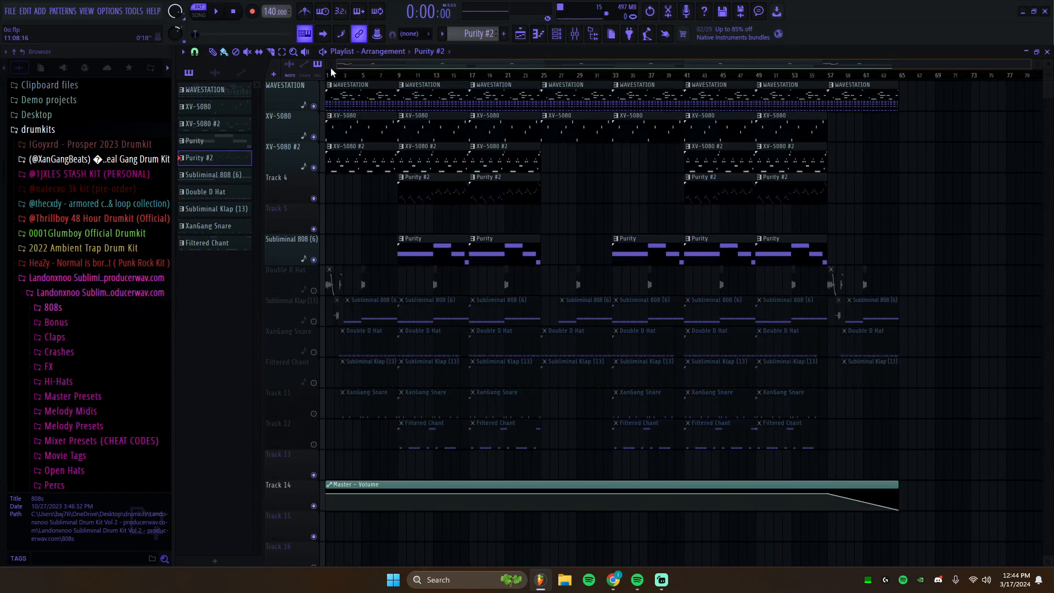
left_click_drag(487, 62, 356, 77)
left_click_drag(347, 78, 320, 88)
left_click_drag(440, 64, 235, 67)
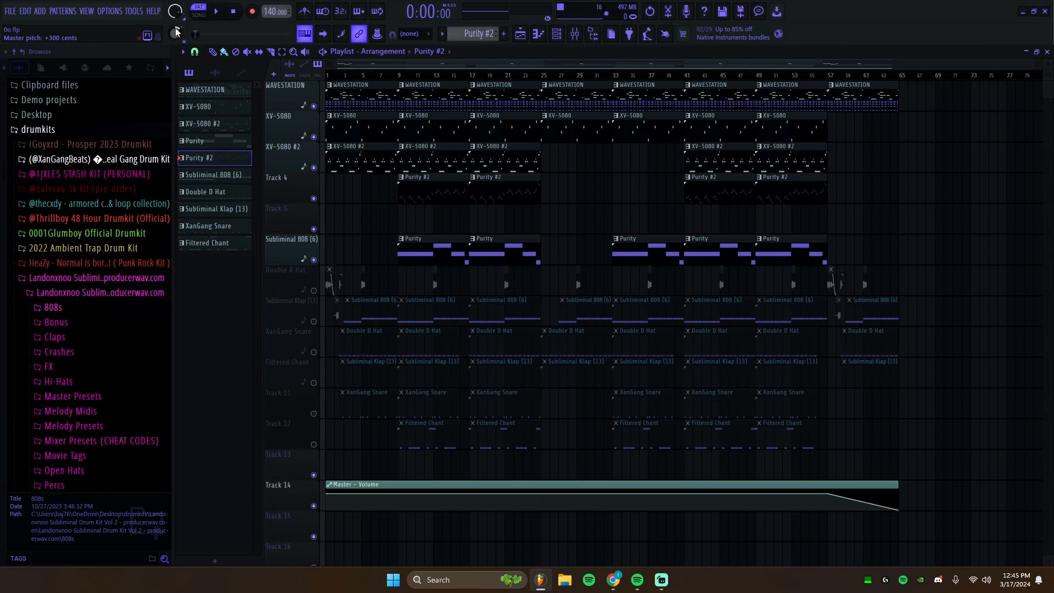
- Select bars 9 through 24 in the playlist and play that section with the drum tracks muted
left_click_drag(399, 76, 542, 75)
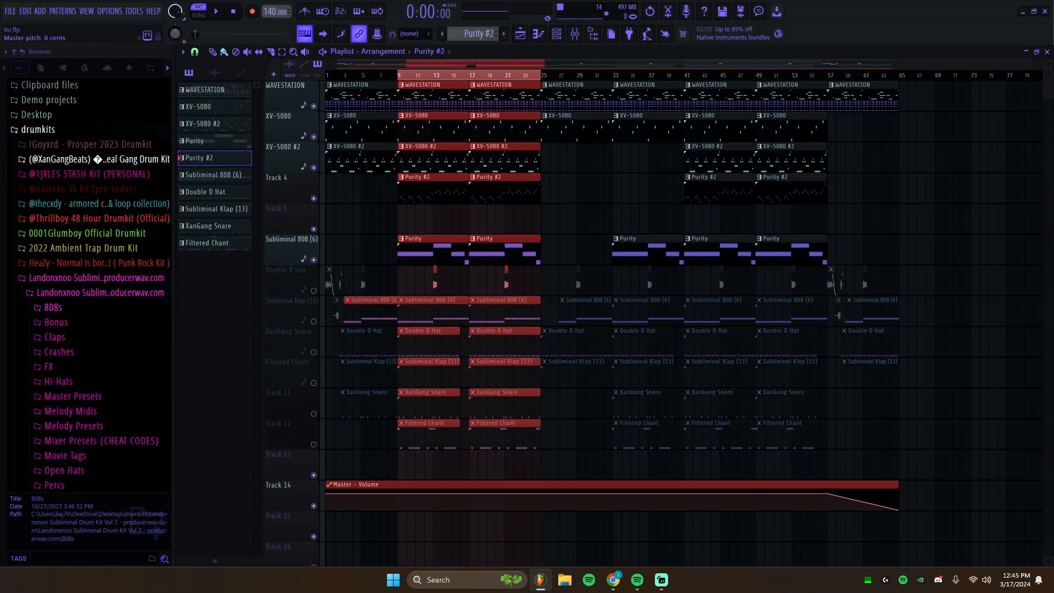
left_click(406, 77)
left_click(221, 12)
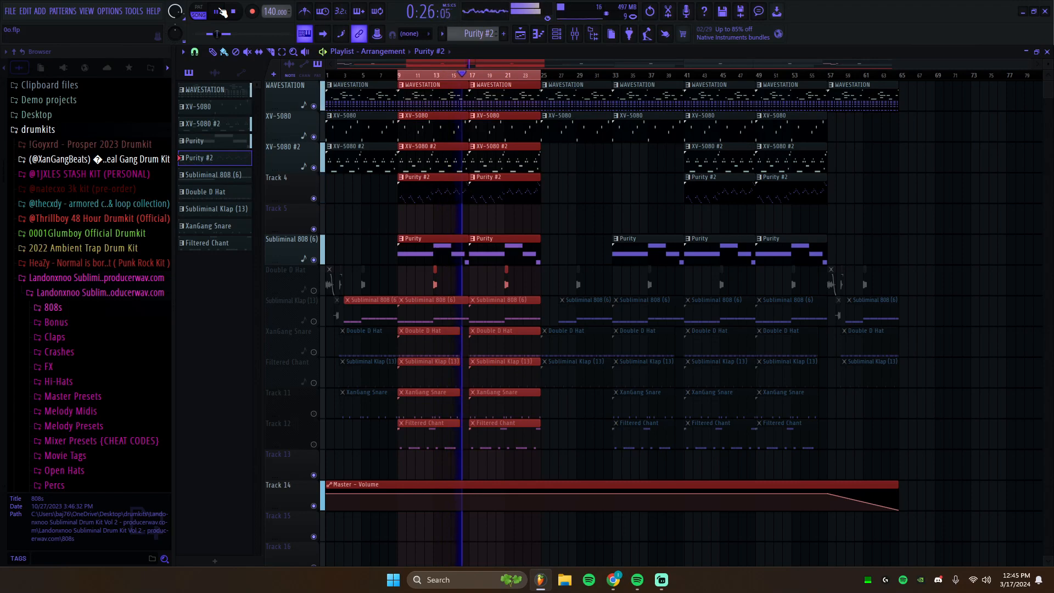
key("space")
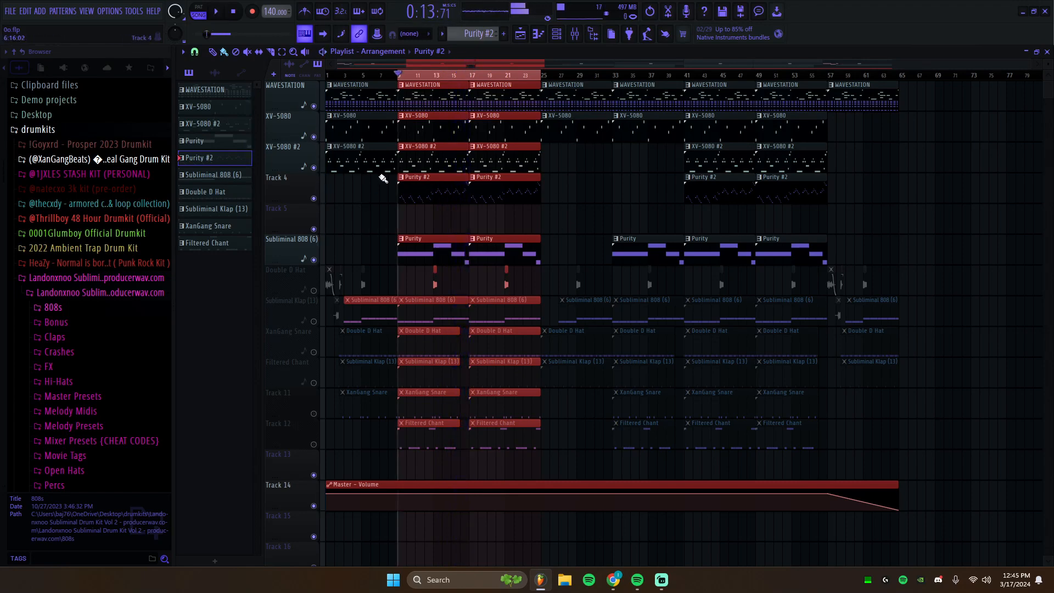
- Open the Subliminal 808 (6) channel from the channel rack to view its sampler settings, closing both windows
scroll(395, 170, "up", 3)
left_click_drag(446, 63, 447, 64)
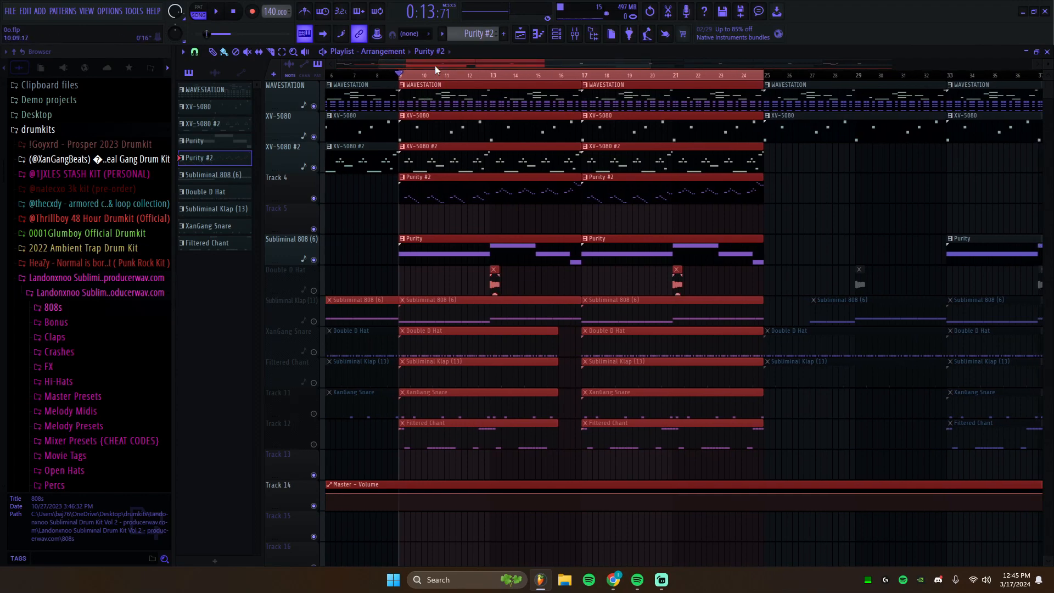
left_click_drag(432, 64, 445, 64)
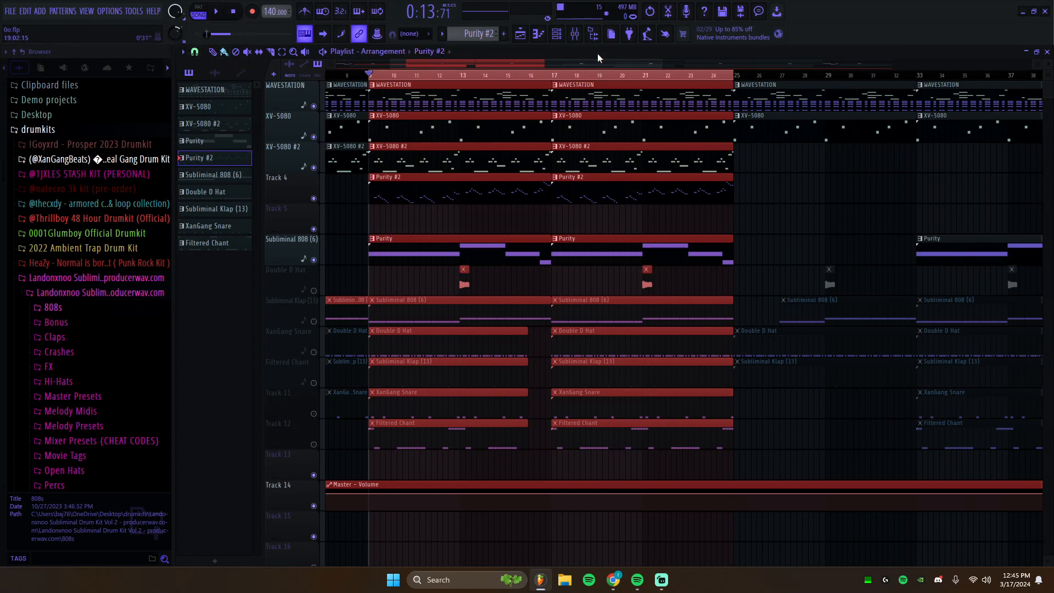
left_click(557, 34)
left_click(338, 225)
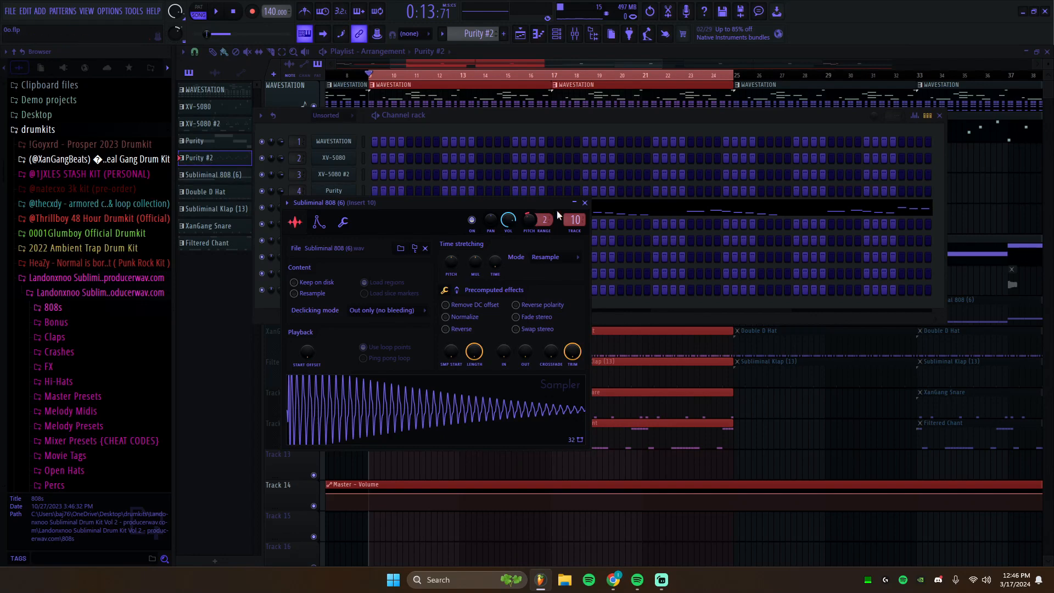
left_click(584, 203)
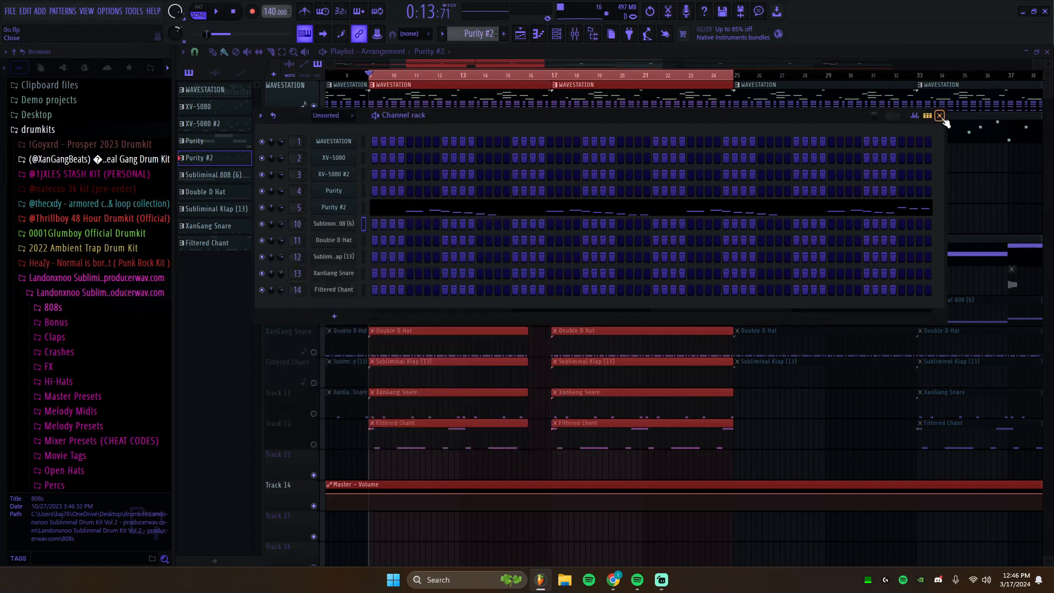
left_click(940, 116)
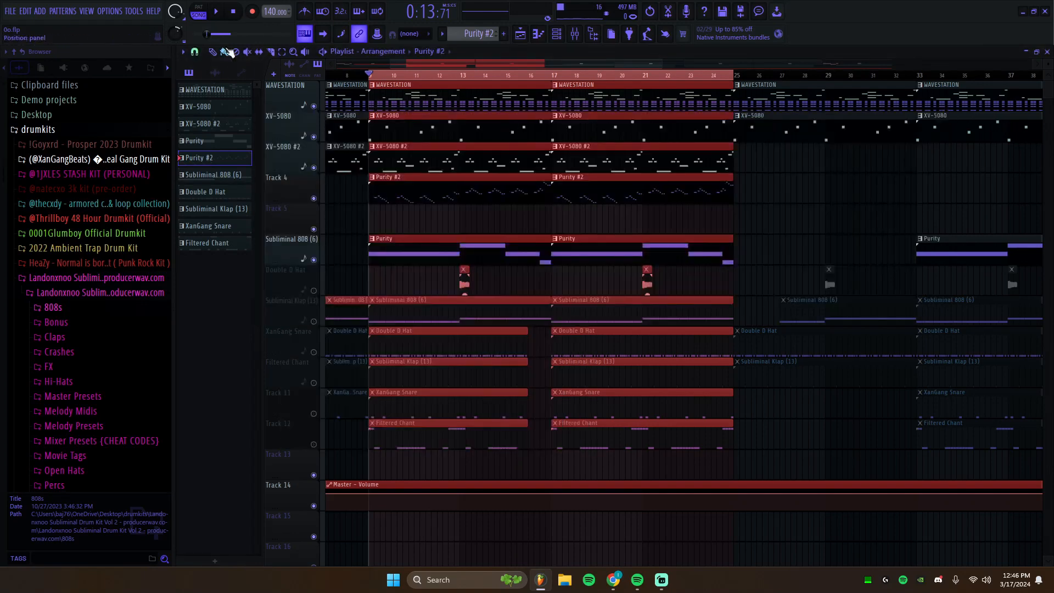
- Play the selected playlist bars again, trying the master pitch control during playback, and stop
left_click(222, 13)
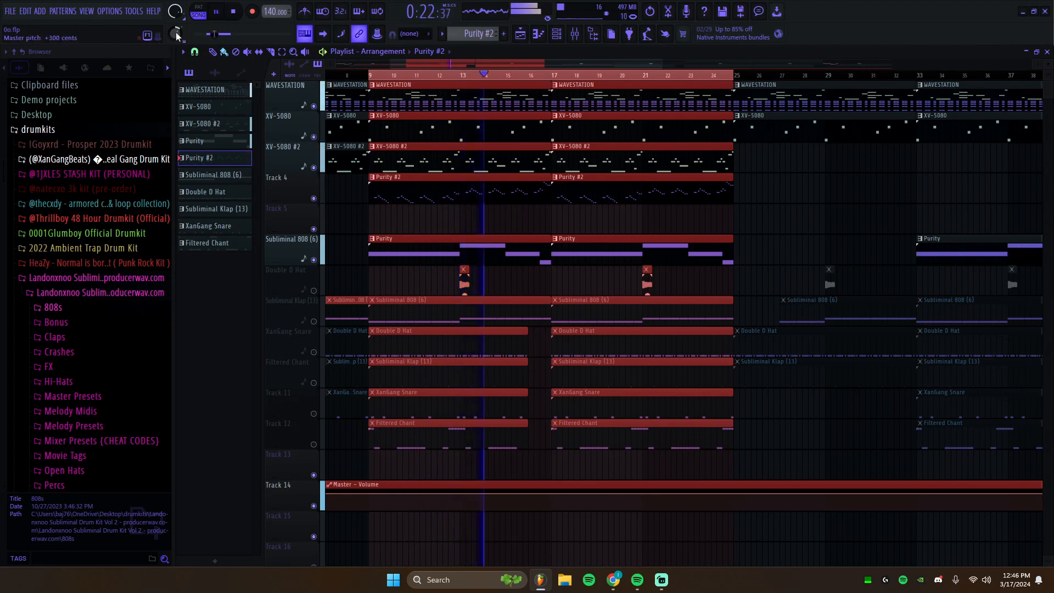
mouse_move(177, 36)
left_mouse_down()
mouse_move(176, 25)
mouse_move(178, 35)
left_mouse_up()
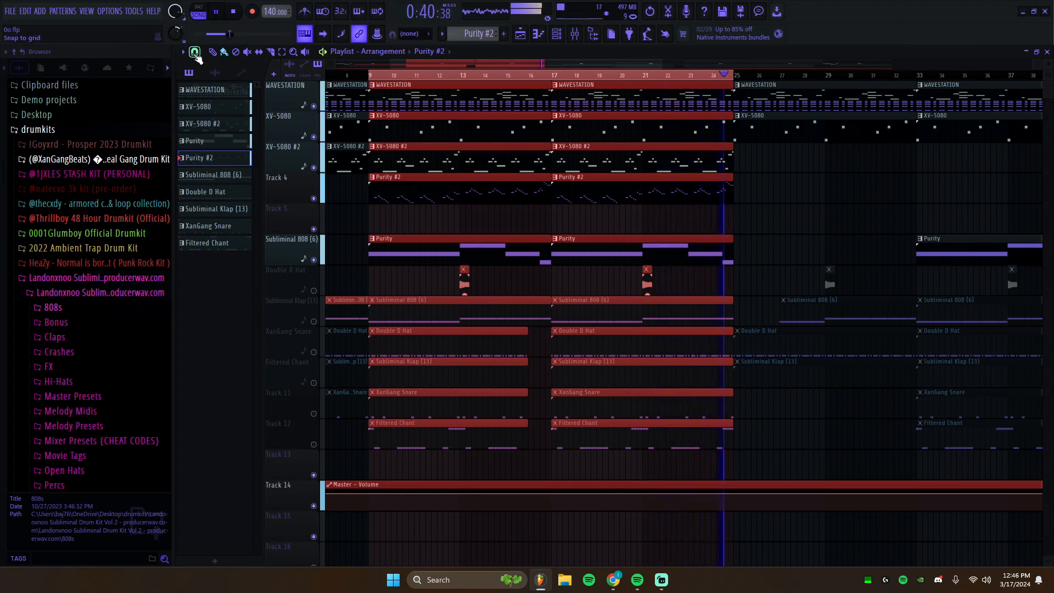
key("space")
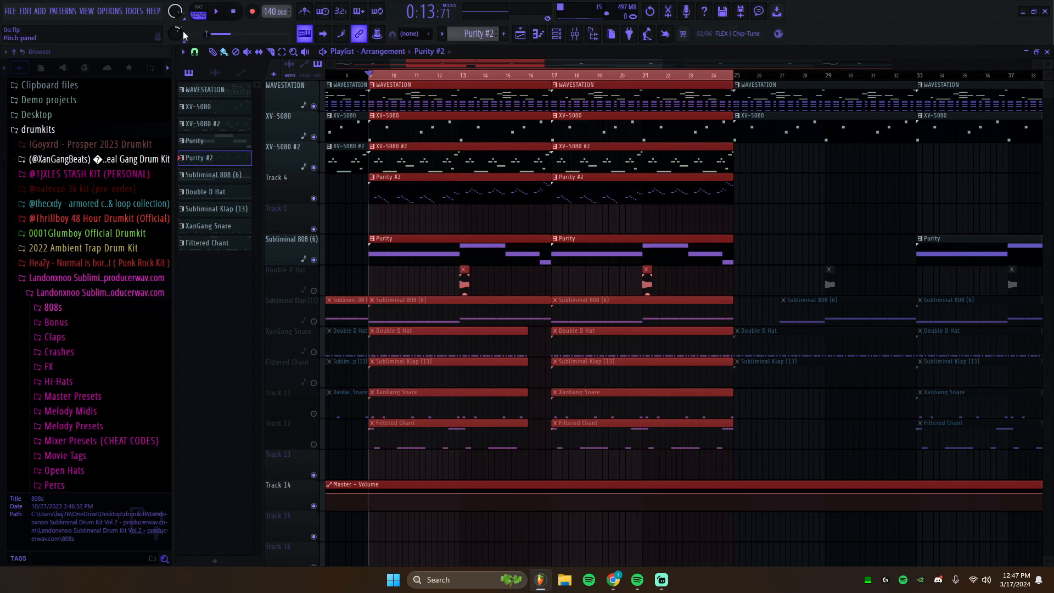
- Play bars 9 through 24 with the master pitch raised to +300 cents, stop, and clear the playlist time selection
left_click_drag(183, 34, 183, 52)
left_click(220, 12)
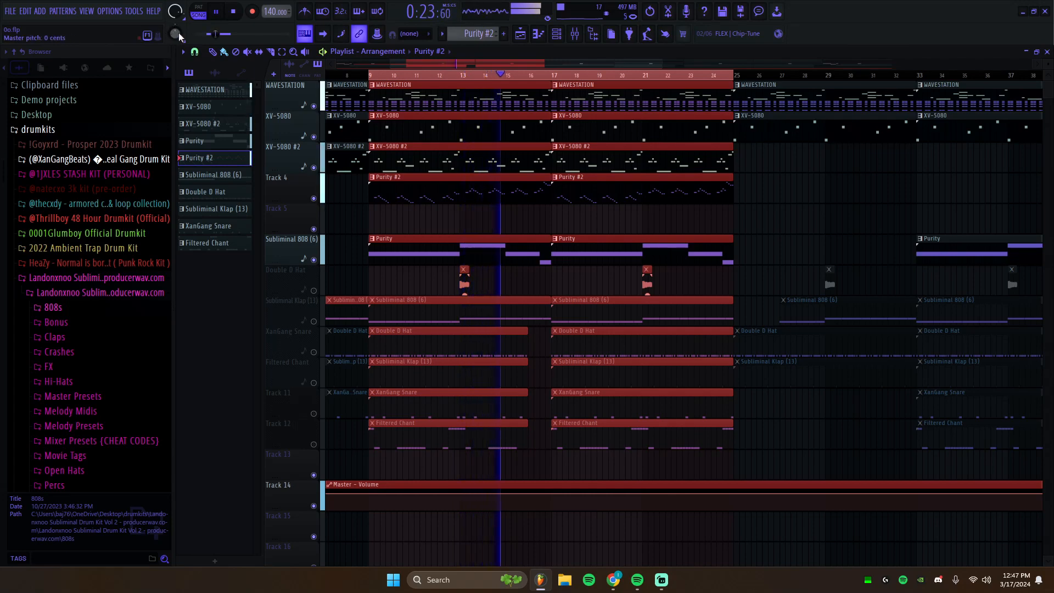
scroll(175, 34, "up", 3)
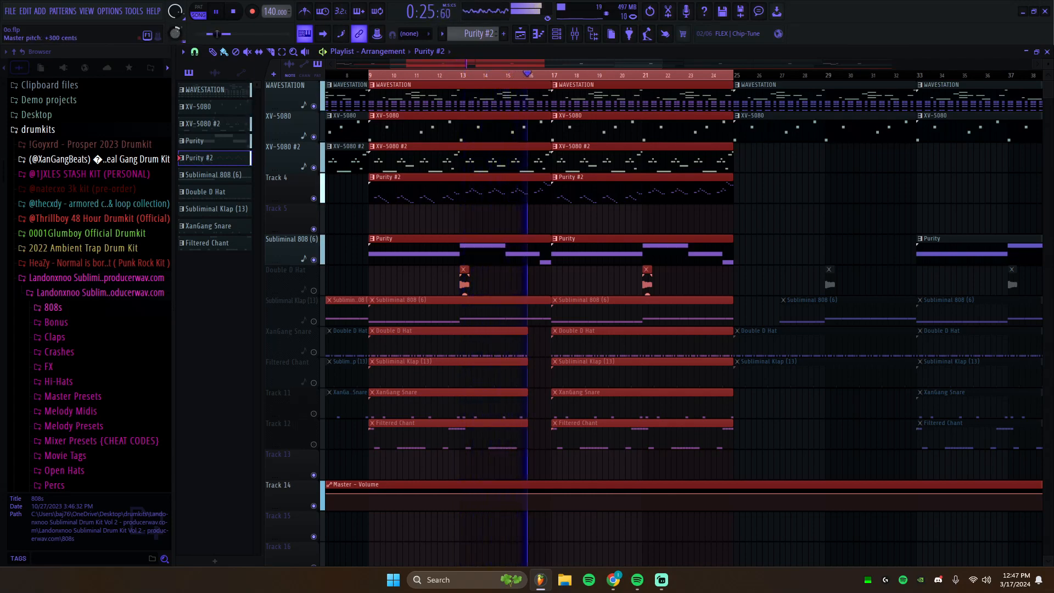
left_click(218, 13)
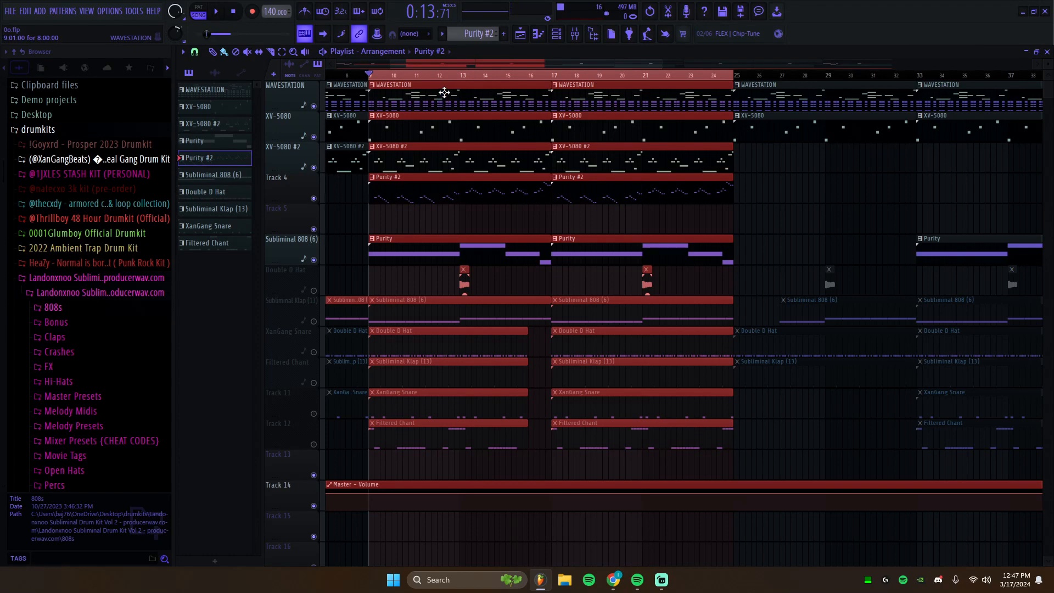
right_click(395, 77)
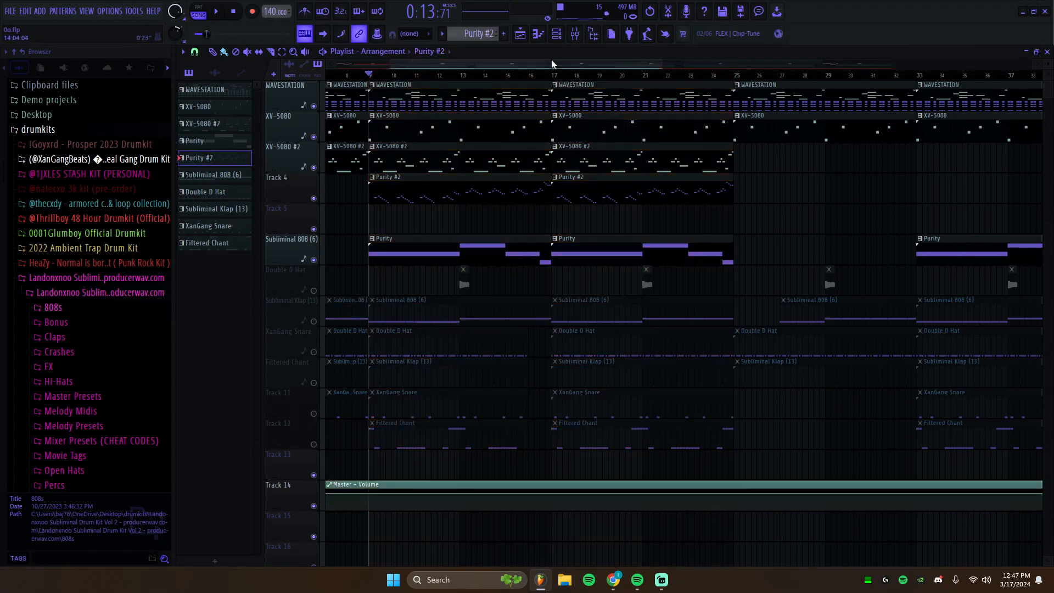
- Make Subliminal 808 (6) the current pattern and clip source, and unmute the playlist tracks from Double D Hat through Track 12
left_click(455, 36)
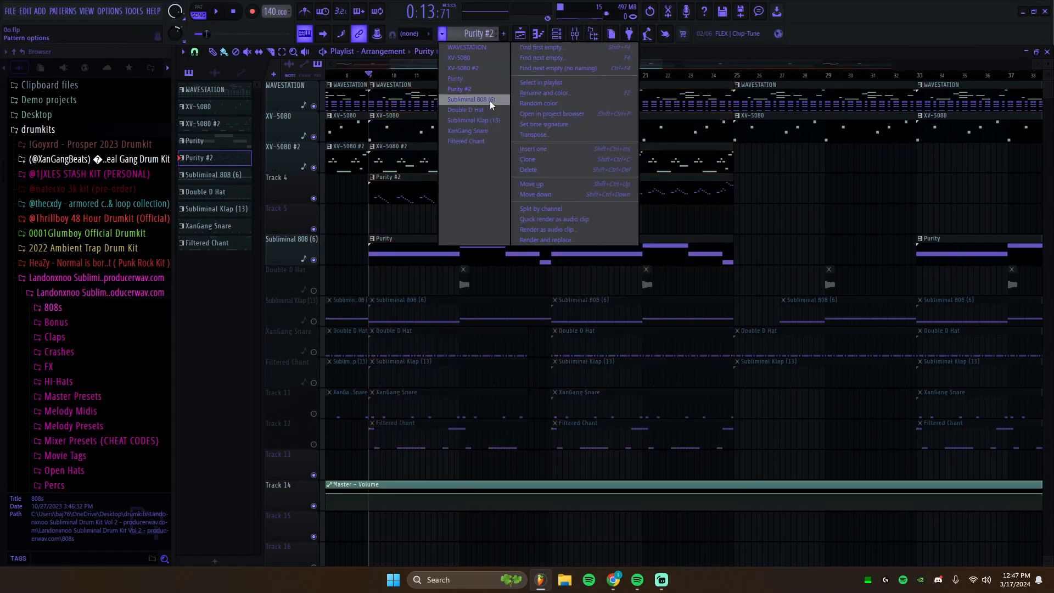
left_click(490, 100)
left_click(444, 51)
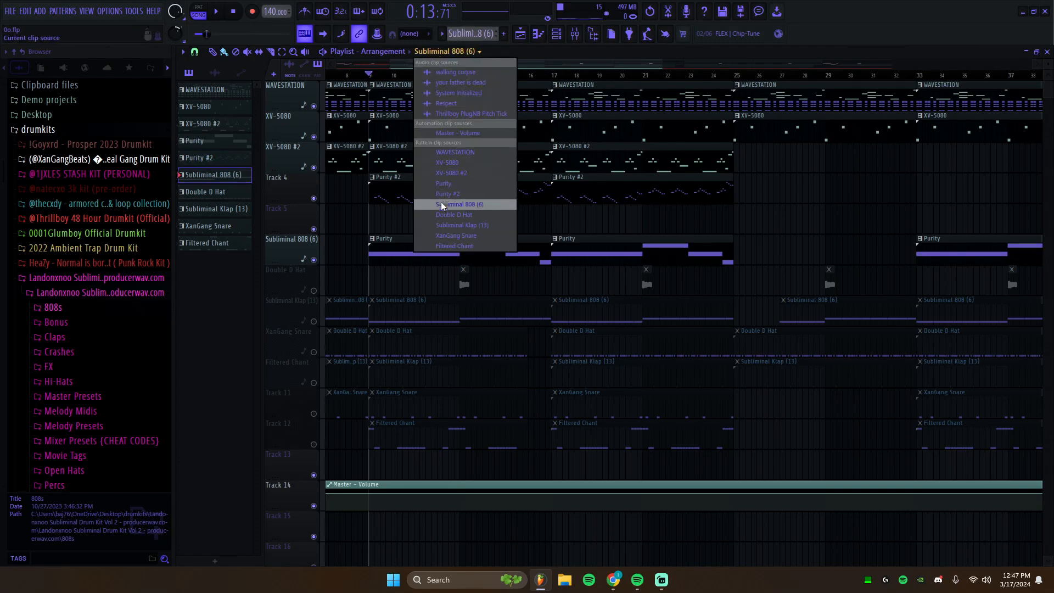
left_click_drag(440, 202, 439, 204)
left_click(439, 203)
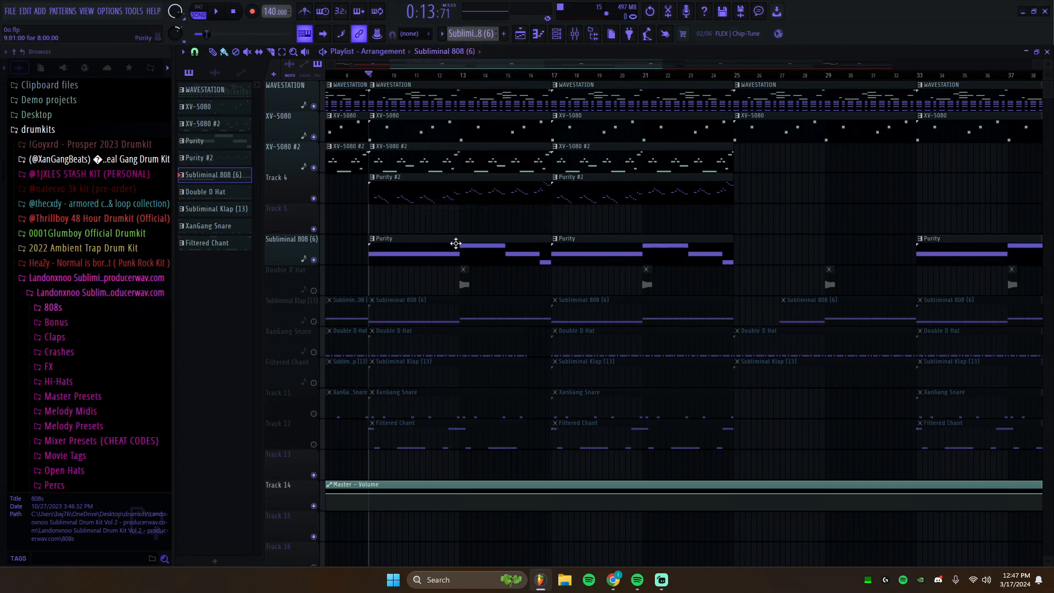
scroll(320, 261, "down", 2)
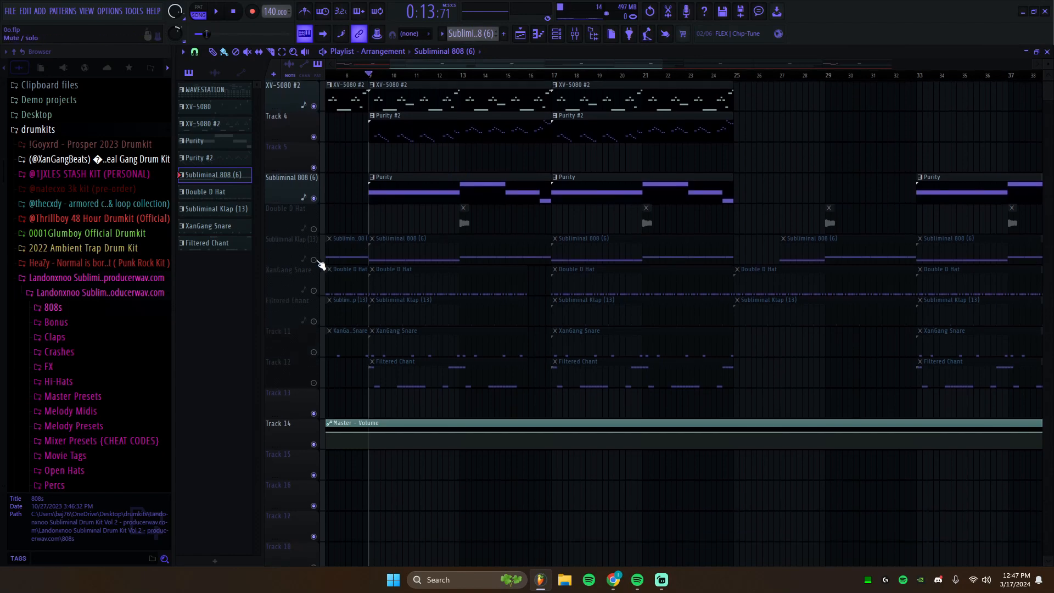
- Open the Subliminal 808 (6) pattern in the piano roll and switch playback to pattern mode
left_click(441, 34)
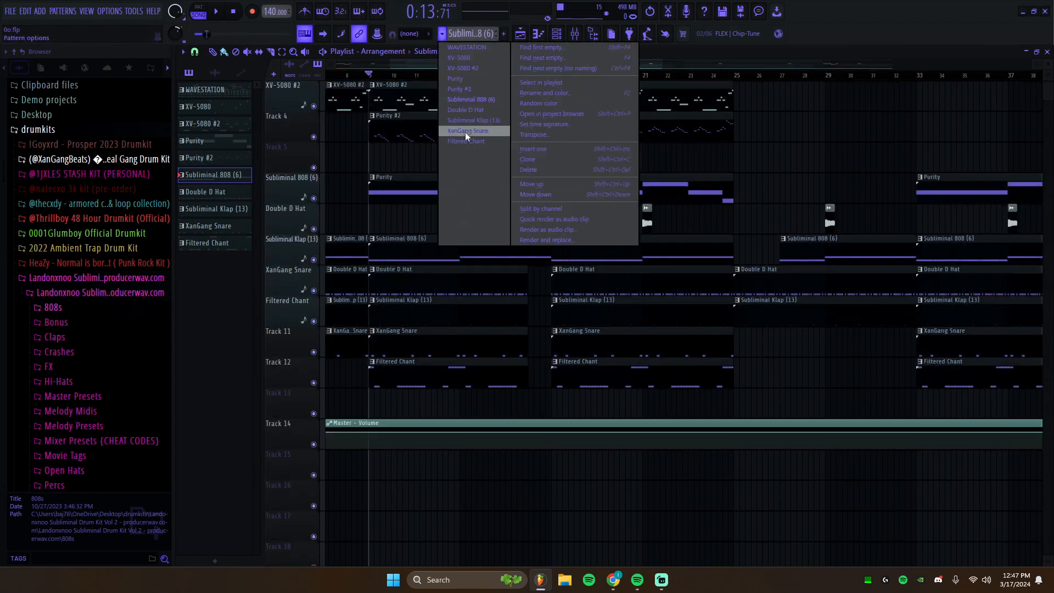
left_click(460, 104)
left_click(542, 36)
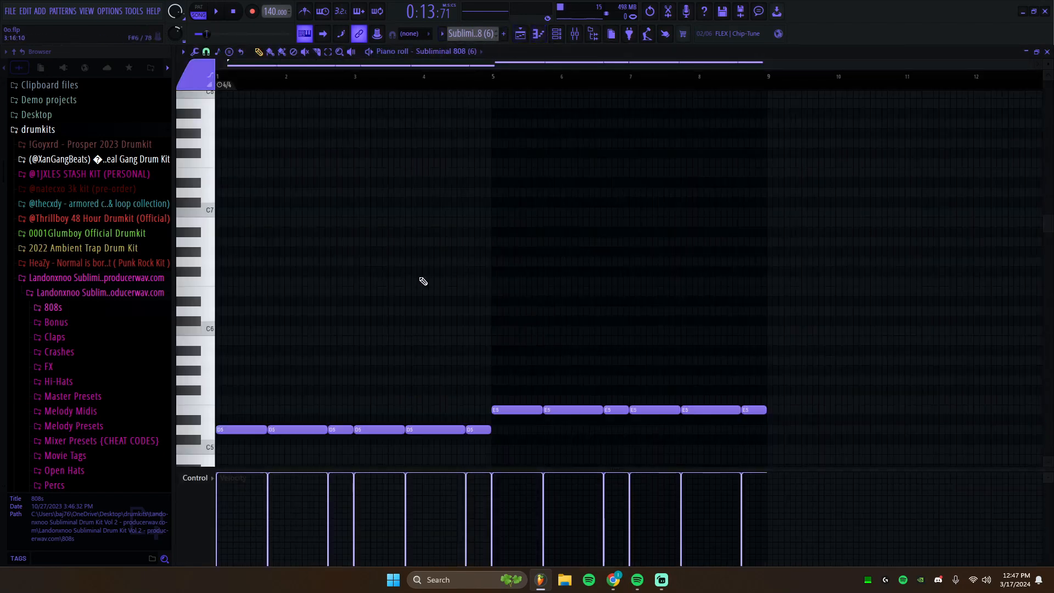
left_click(205, 13)
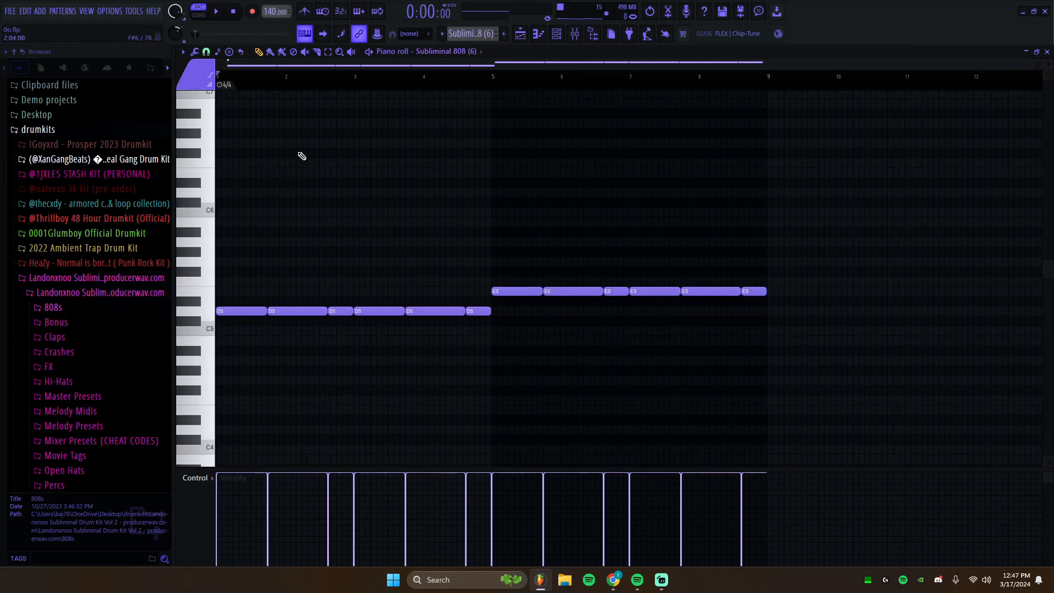
- Preview the Subliminal 808 (6) sample from the drum kit's Subliminal Go To 808s folder and collapse the 808s folders
left_click(49, 306)
scroll(60, 308, "down", 2)
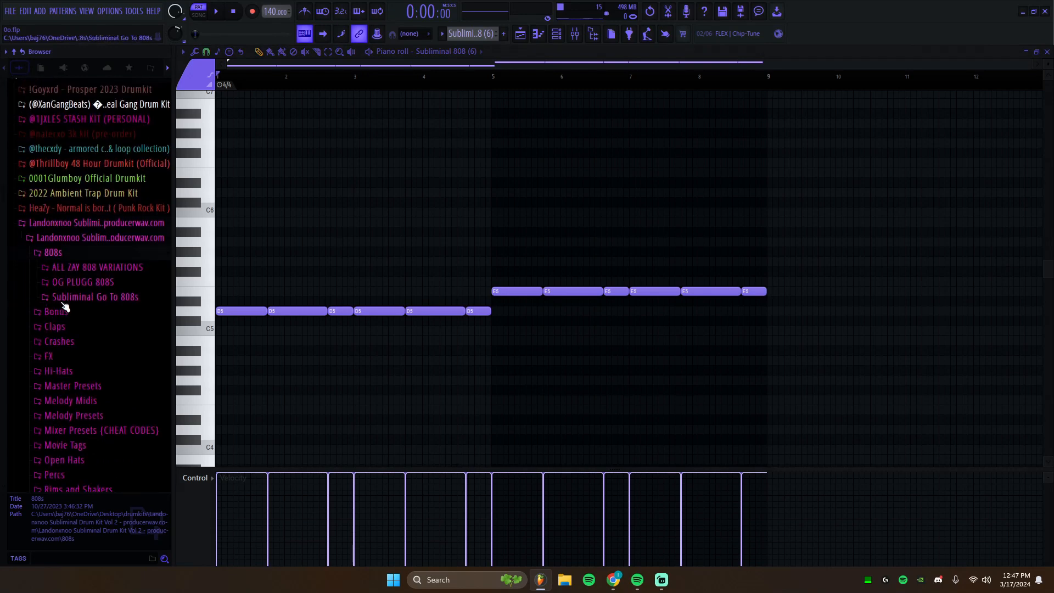
left_click(63, 299)
left_click(102, 271)
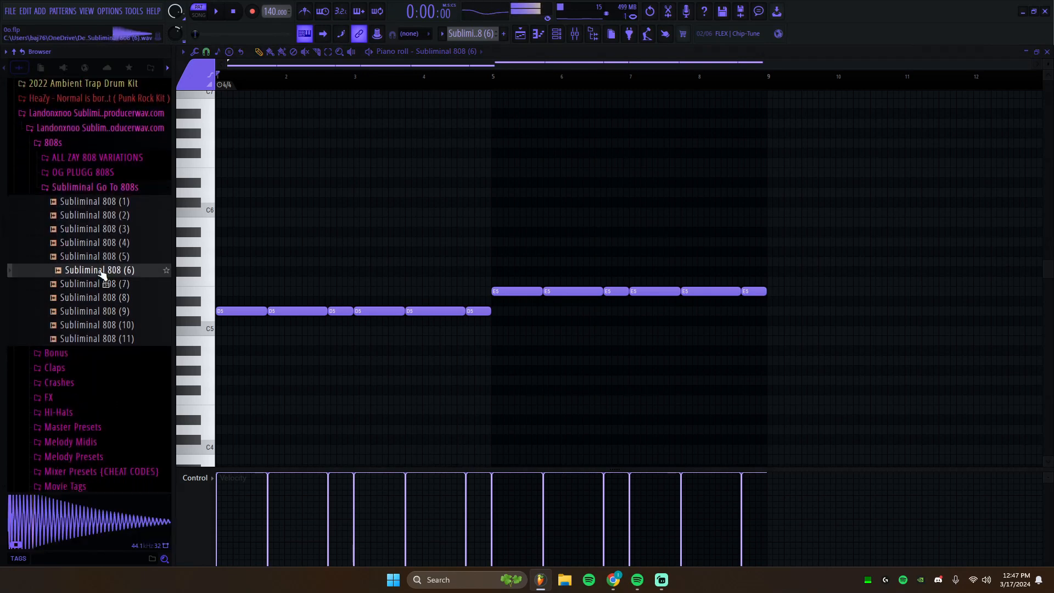
left_click(88, 187)
left_click(55, 142)
scroll(94, 219, "up", 2)
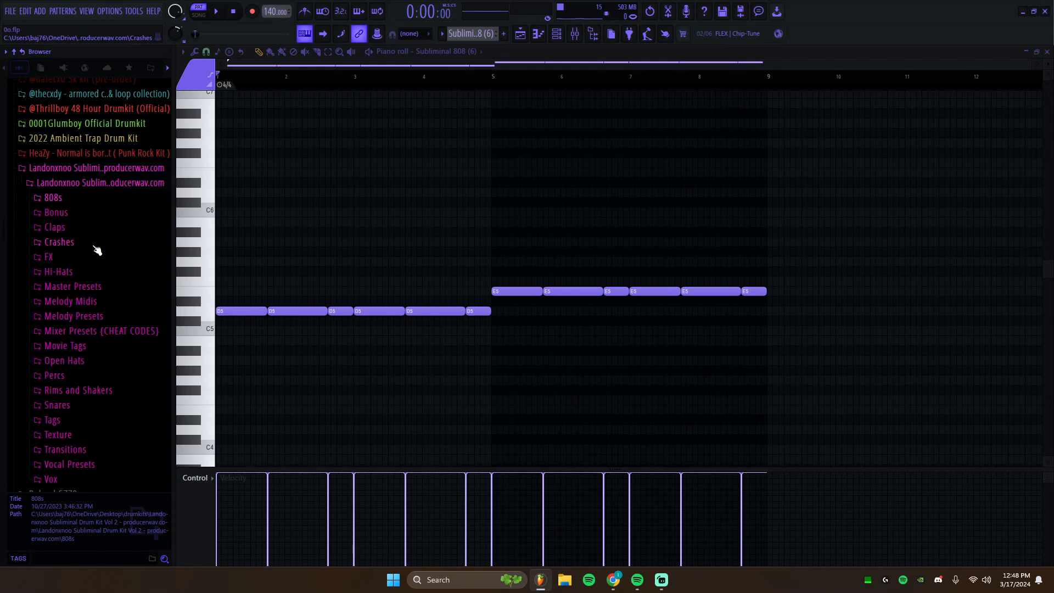
- Reopen the Subliminal Go To 808s folder, preview Subliminal 808 (6) once more, and collapse the folders again
left_click(54, 199)
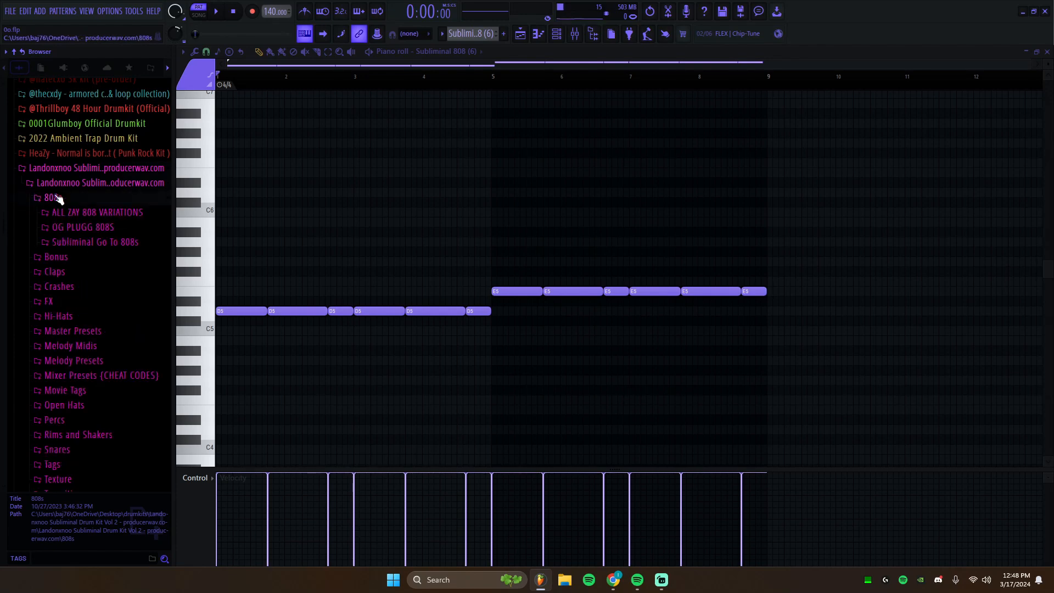
left_click(79, 241)
left_click(97, 327)
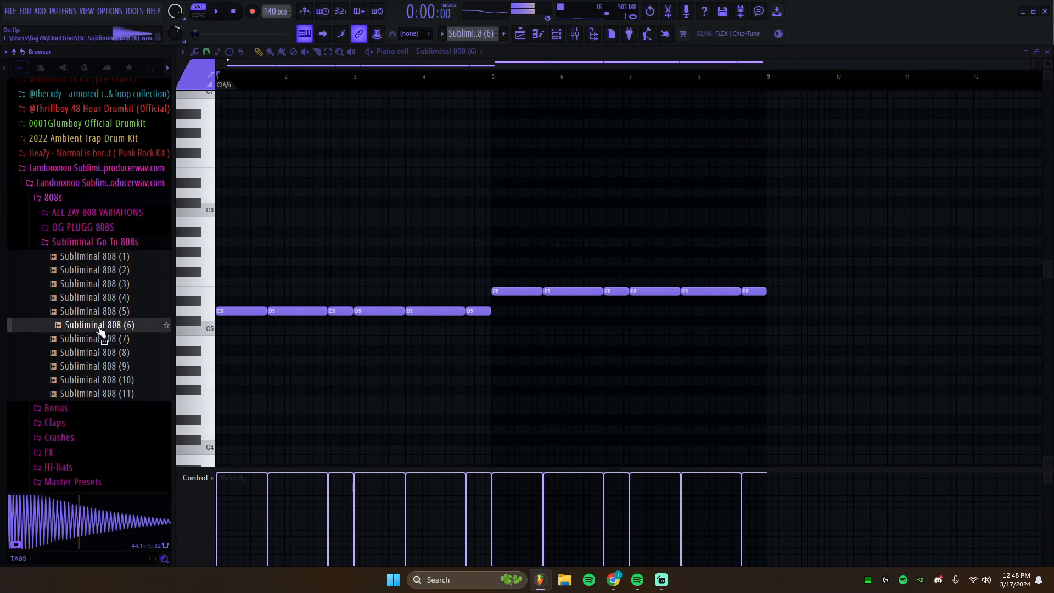
left_click(78, 243)
left_click(76, 200)
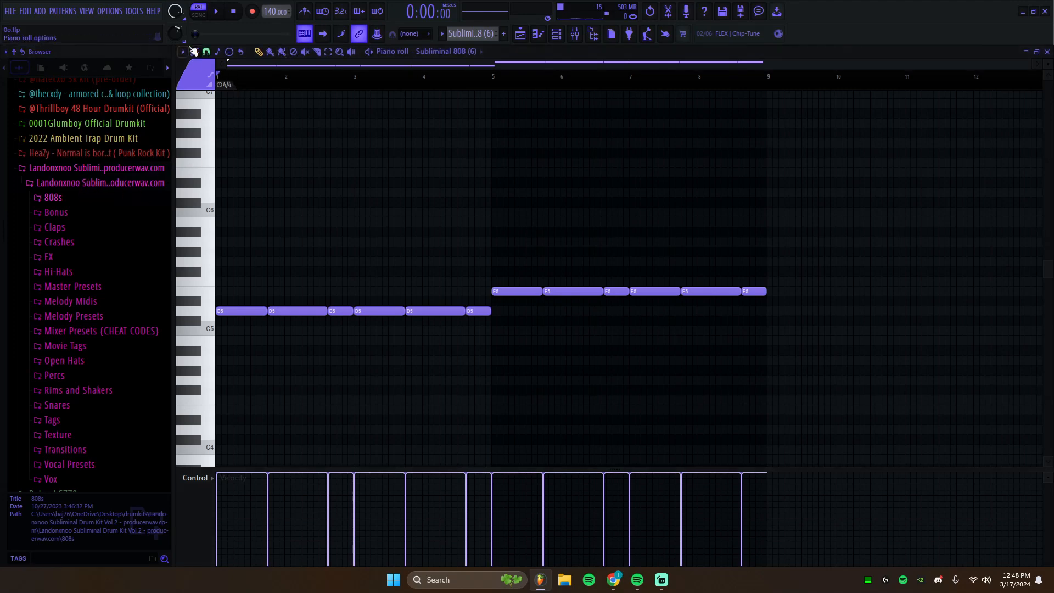
- Play the Subliminal 808 (6) pattern, stop it, and briefly show the channel rack
left_click(219, 12)
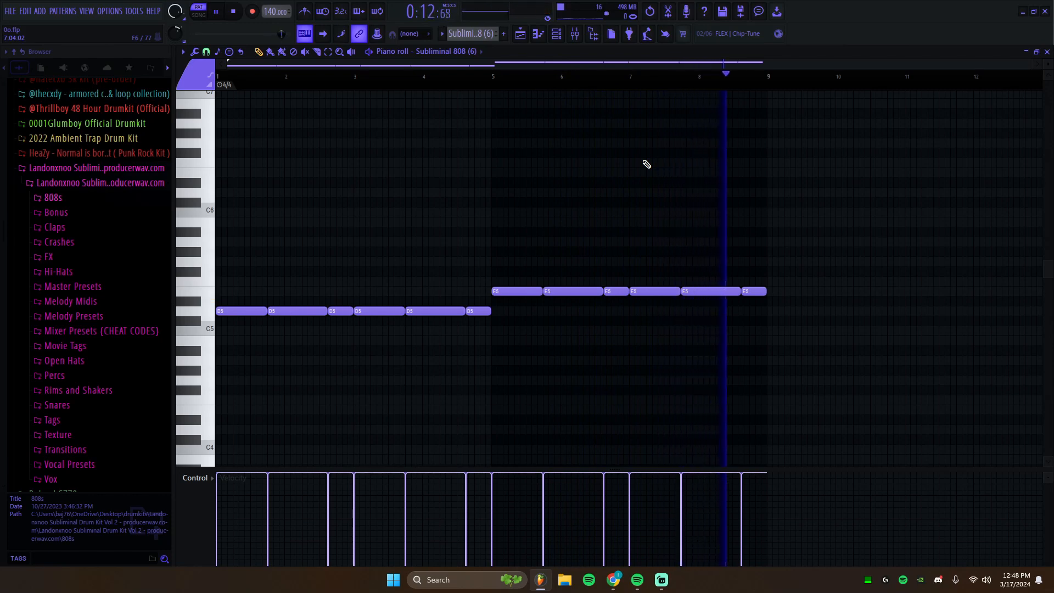
key("space")
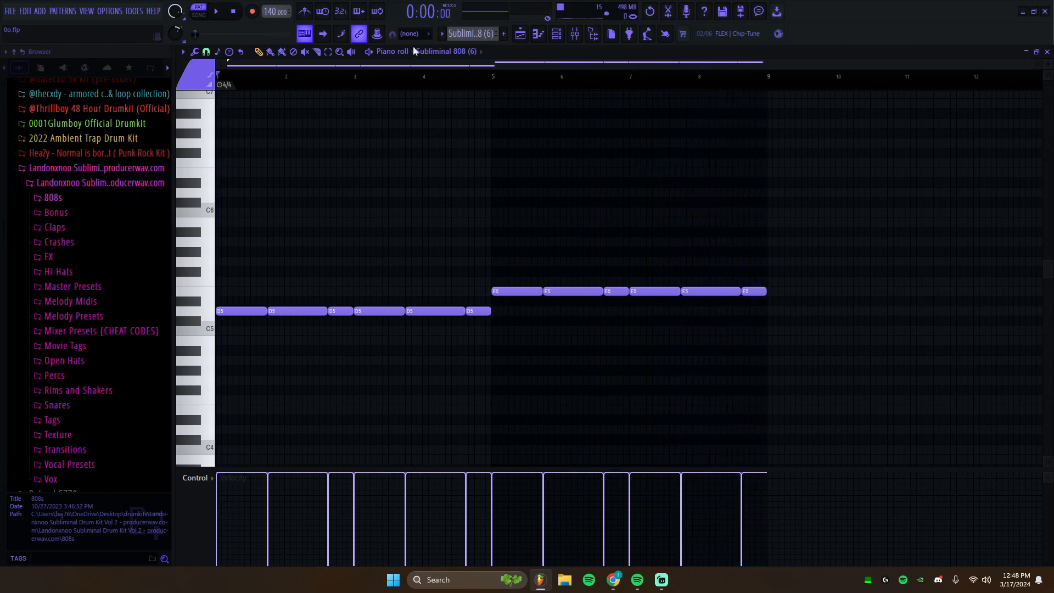
left_click(555, 38)
left_click(555, 37)
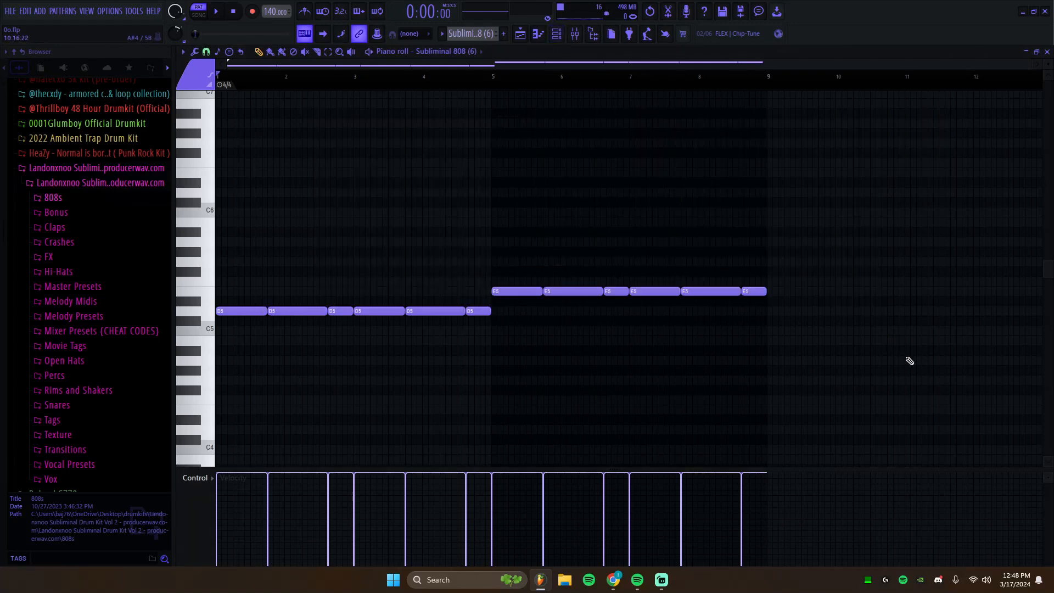
- Try all the 808 notes transposed up four octaves and start playing the pattern
left_click_drag(884, 379, 329, 142)
key("ctrl+a")
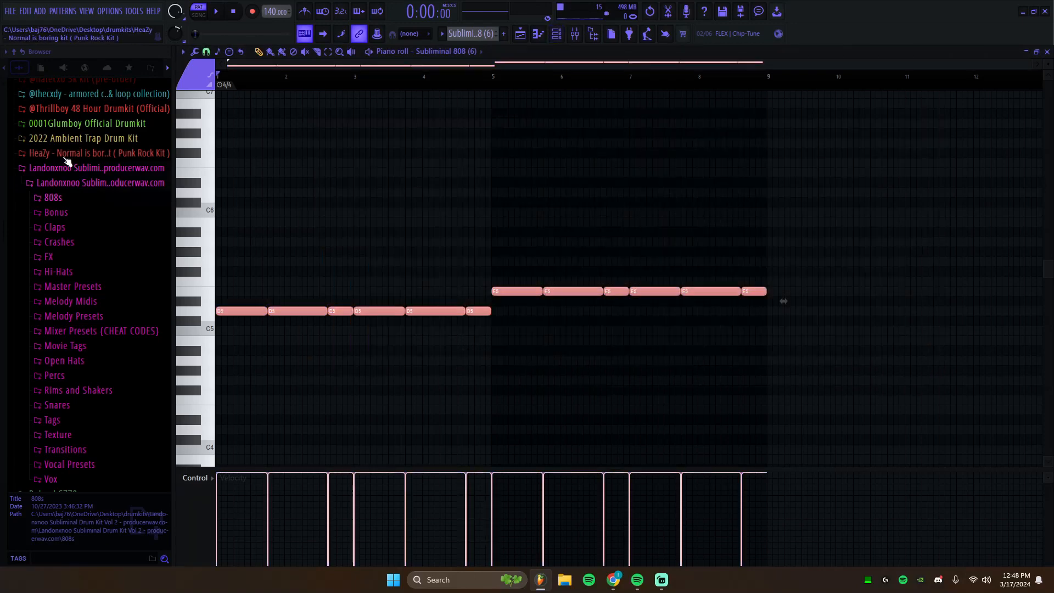
key("ctrl+Up")
key("ctrl+Up")
key("ctrl+Up")
key("ctrl+Up")
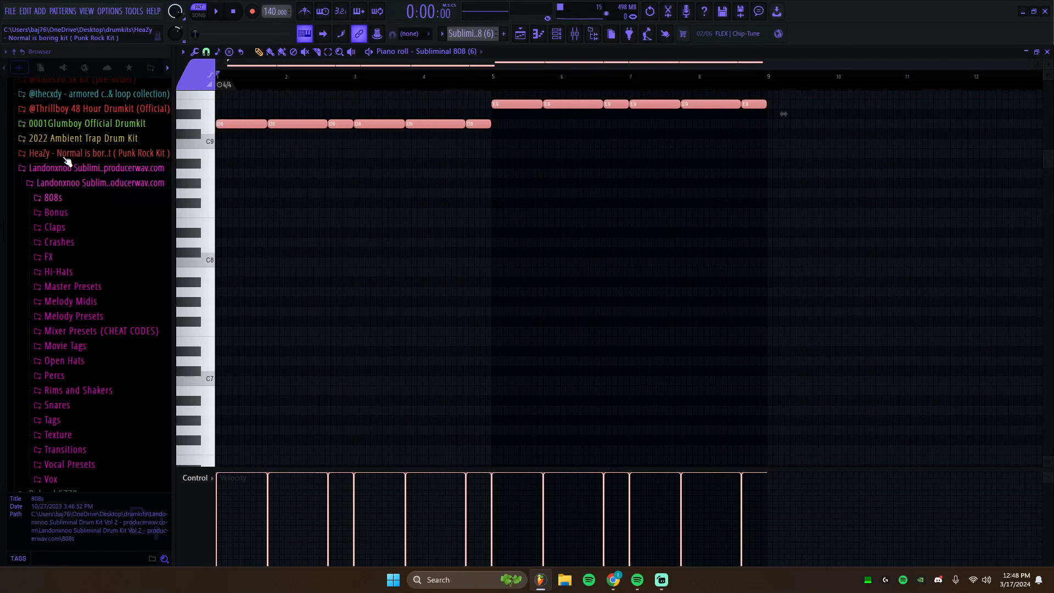
key("space")
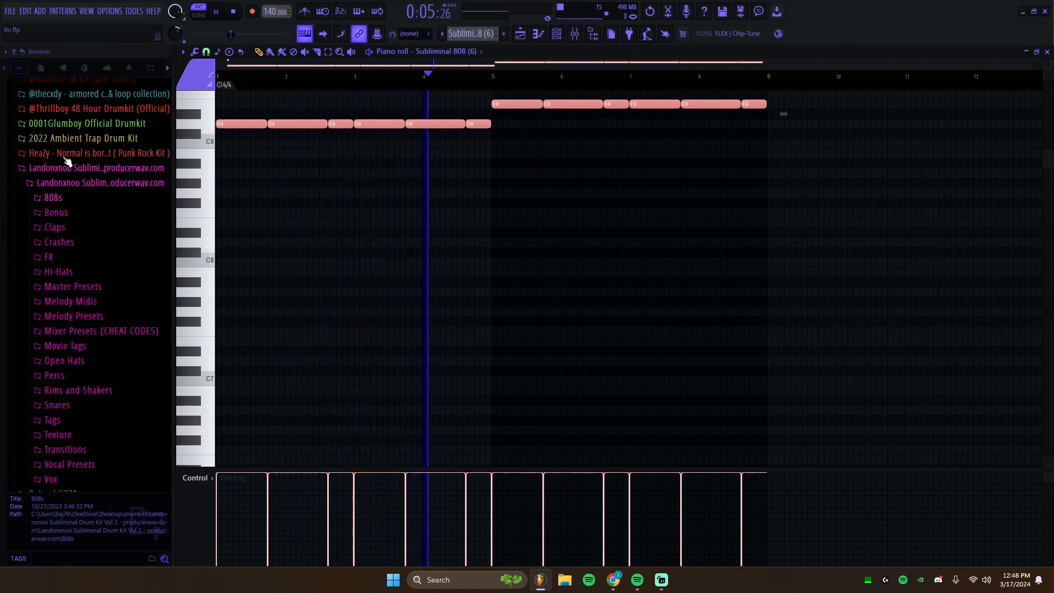
- Transpose all the 808 notes back down four octaves during playback and stop
key("ctrl+Down")
key("ctrl+Down")
key("ctrl+Down")
key("ctrl+Down")
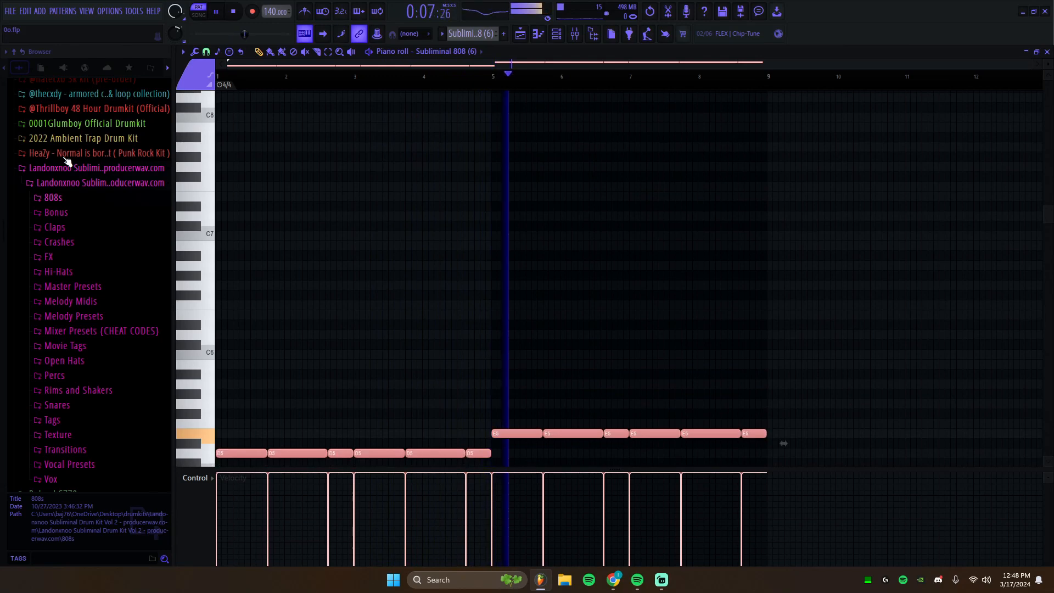
key("space")
- Inspect the Fruity soft clipper on the mixer's Master track and the effect slots of Insert 10, closing the mixer
left_click(574, 33)
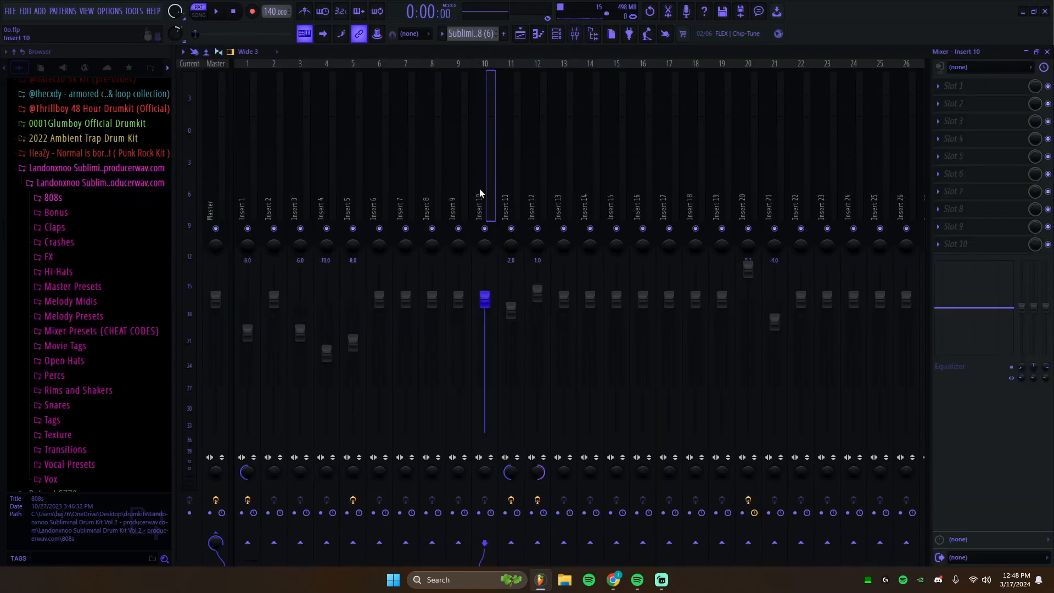
left_click(210, 186)
left_click(982, 245)
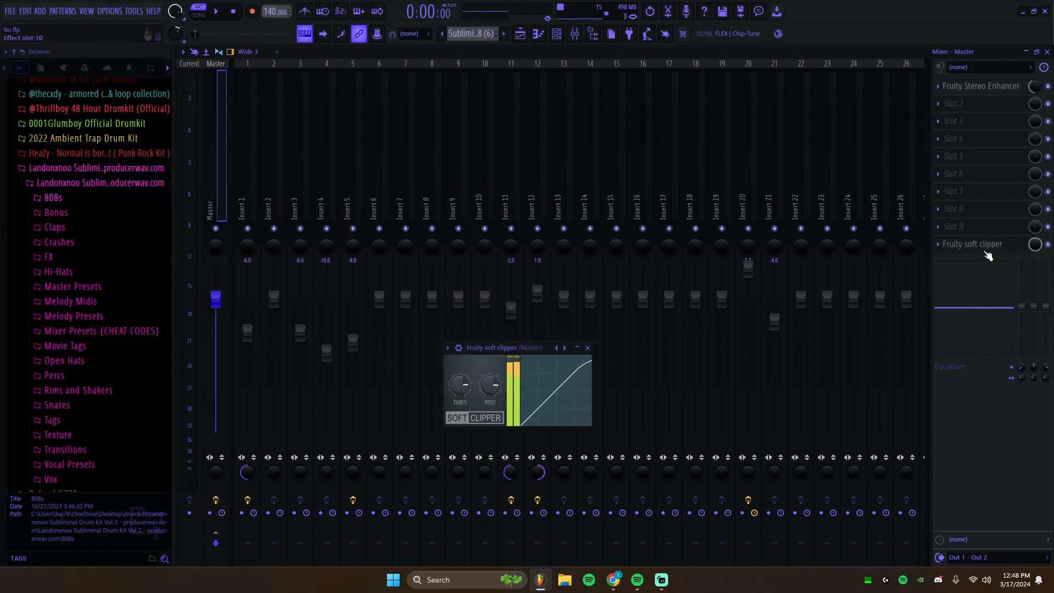
left_click(985, 250)
left_click(482, 203)
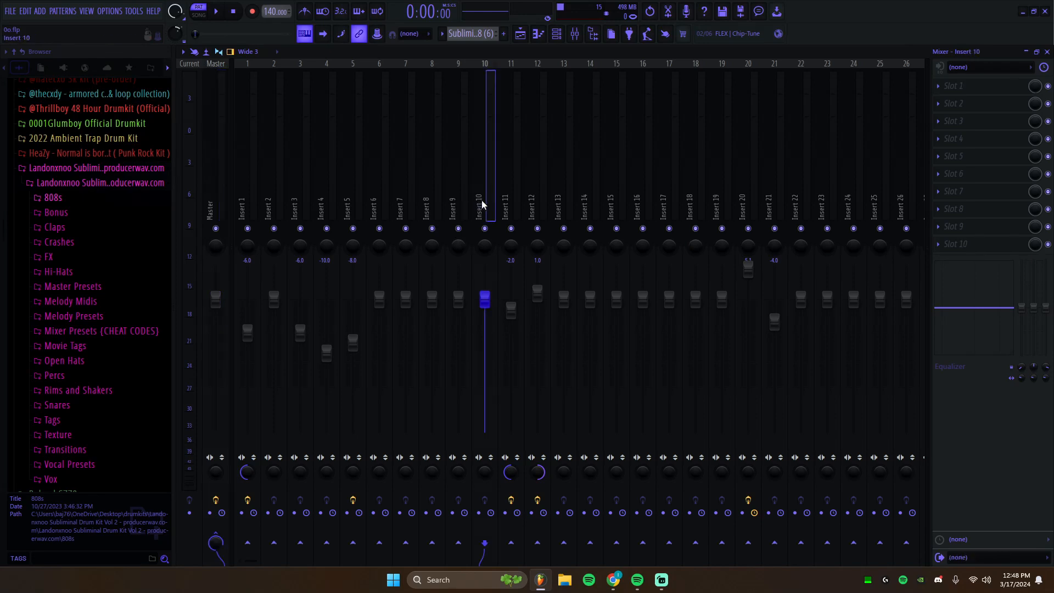
left_click(1047, 51)
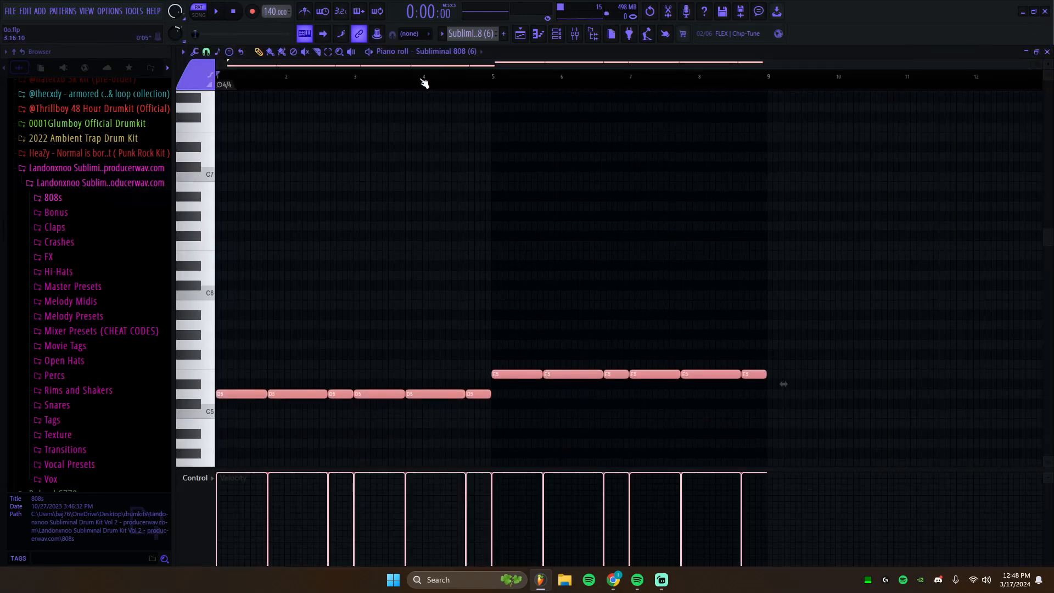
- Show the Double D Hat pattern's notes in the piano roll, play the pattern, and stop
left_click(441, 34)
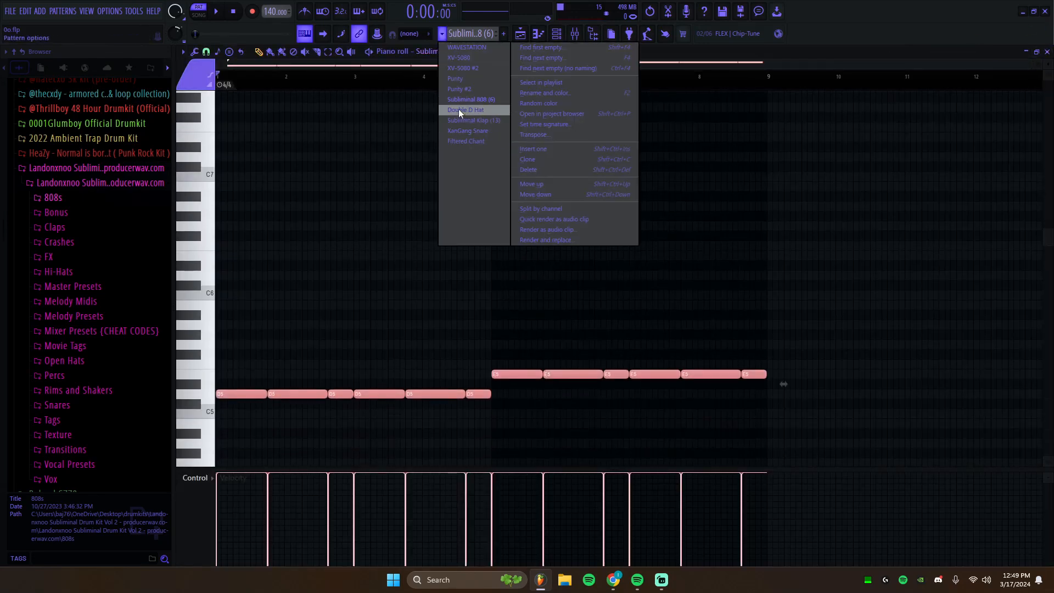
left_click(459, 108)
left_click(439, 51)
left_click(439, 234)
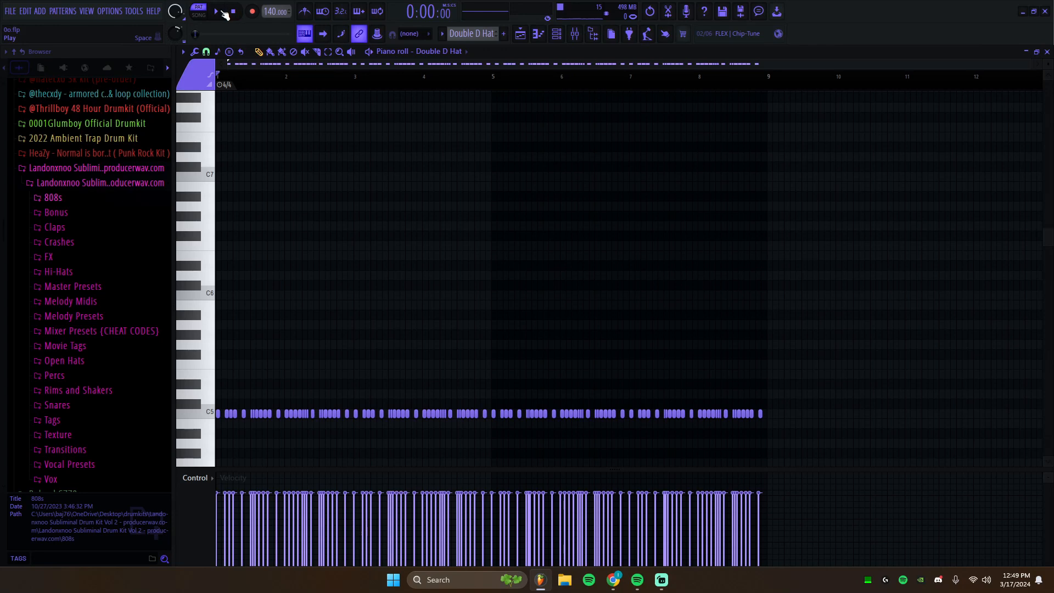
left_click(223, 11)
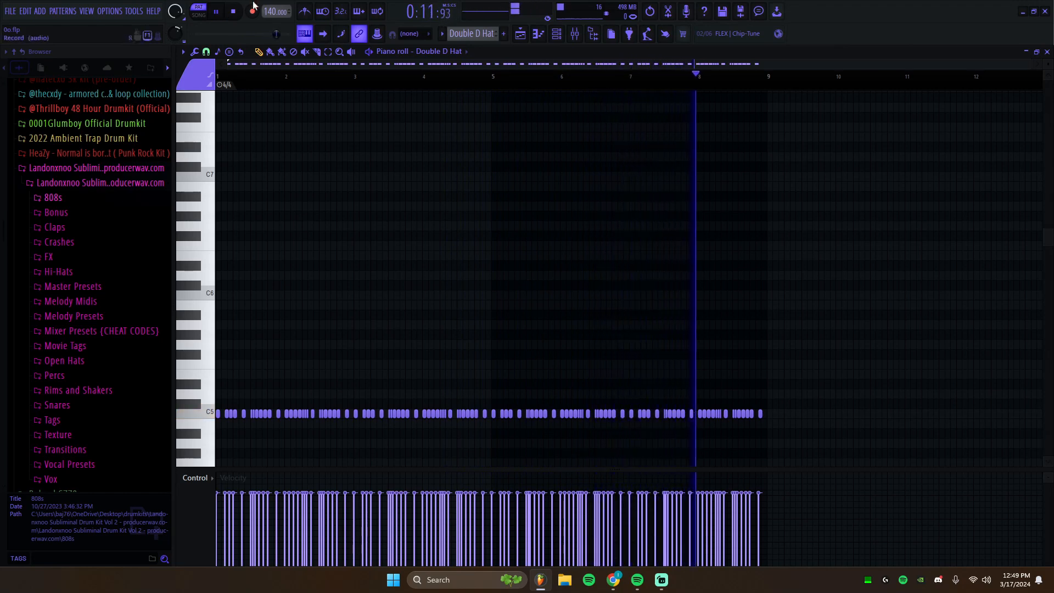
key("space")
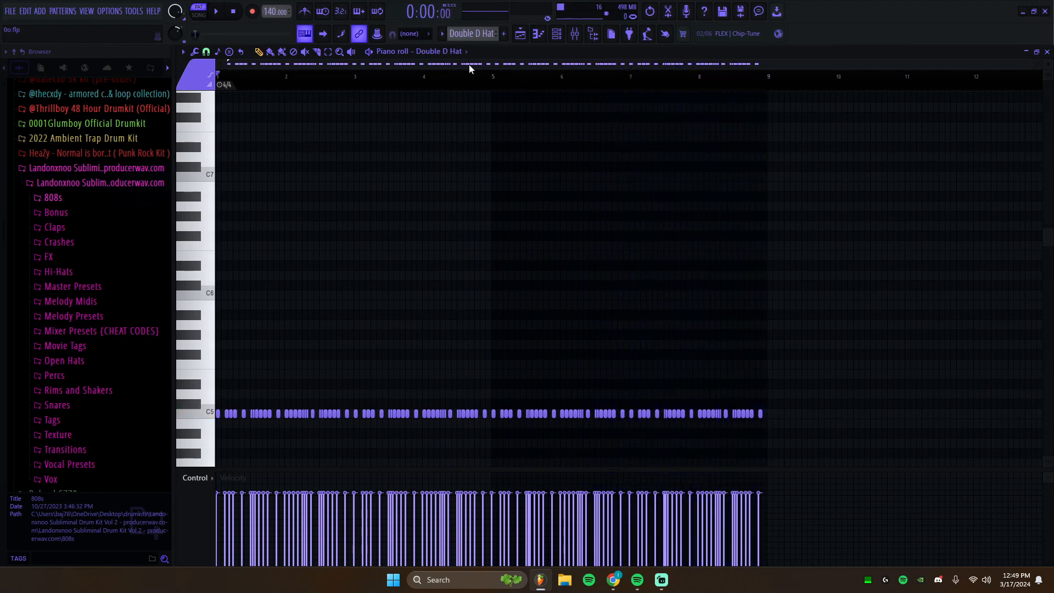
- Keep the piano roll on the Double D Hat channel and inspect the Fruity parametric EQ 2 on mixer Insert 11
left_click(427, 51)
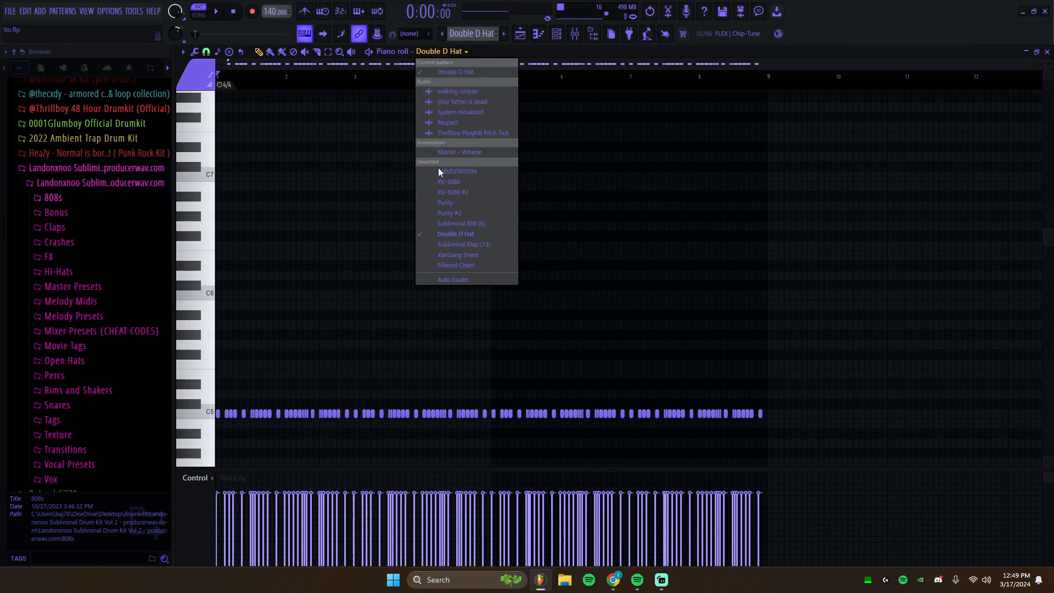
left_click(450, 234)
key("F9")
left_click(505, 202)
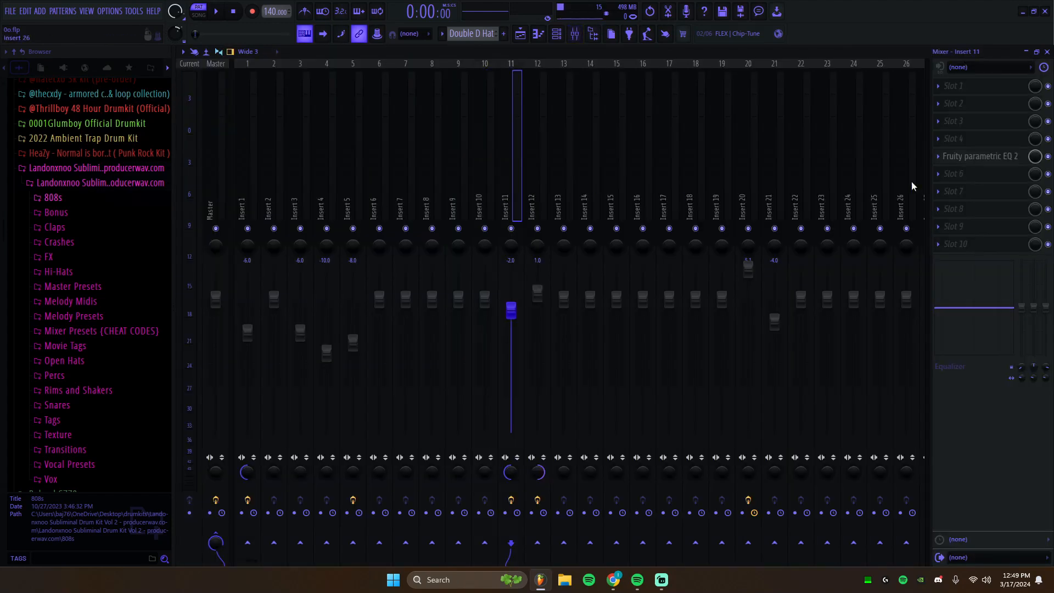
left_click(968, 158)
left_click(969, 158)
- Inspect the Fruity soft clipper on mixer Insert 12 and close its window
left_click(531, 204)
left_click(972, 160)
left_click(972, 160)
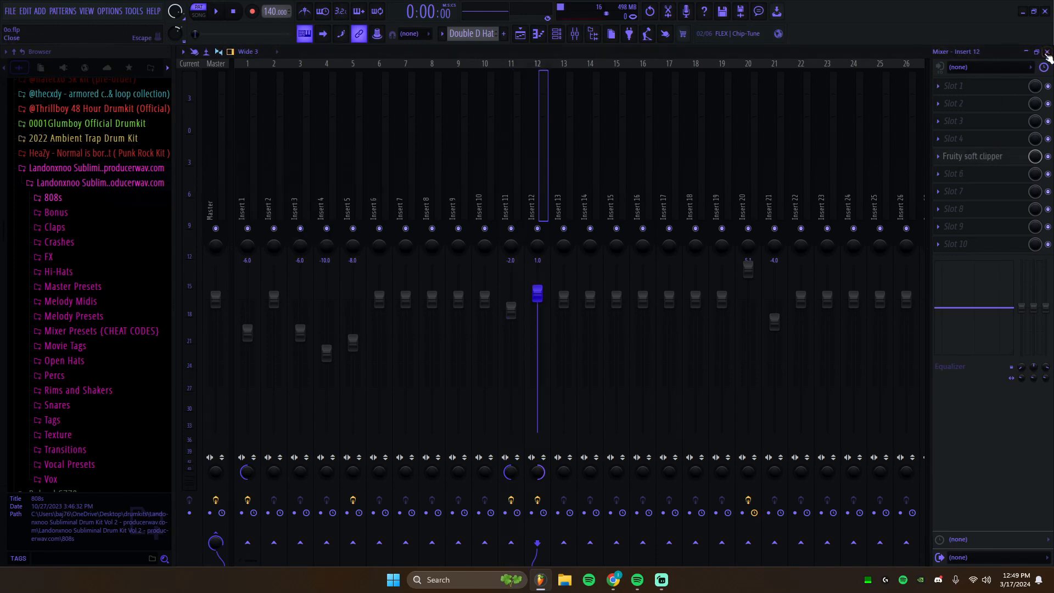
- Examine the stereo separation of mixer Inserts 11 and 12, then close the mixer
left_click(1046, 52)
scroll(390, 258, "down", 2)
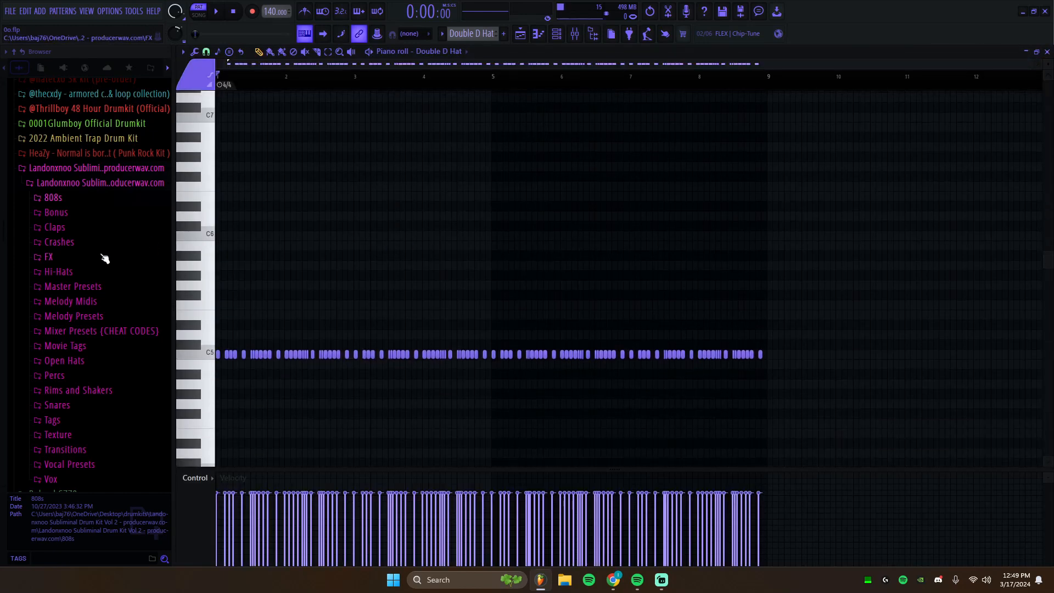
scroll(99, 269, "up", 2)
scroll(100, 270, "down", 2)
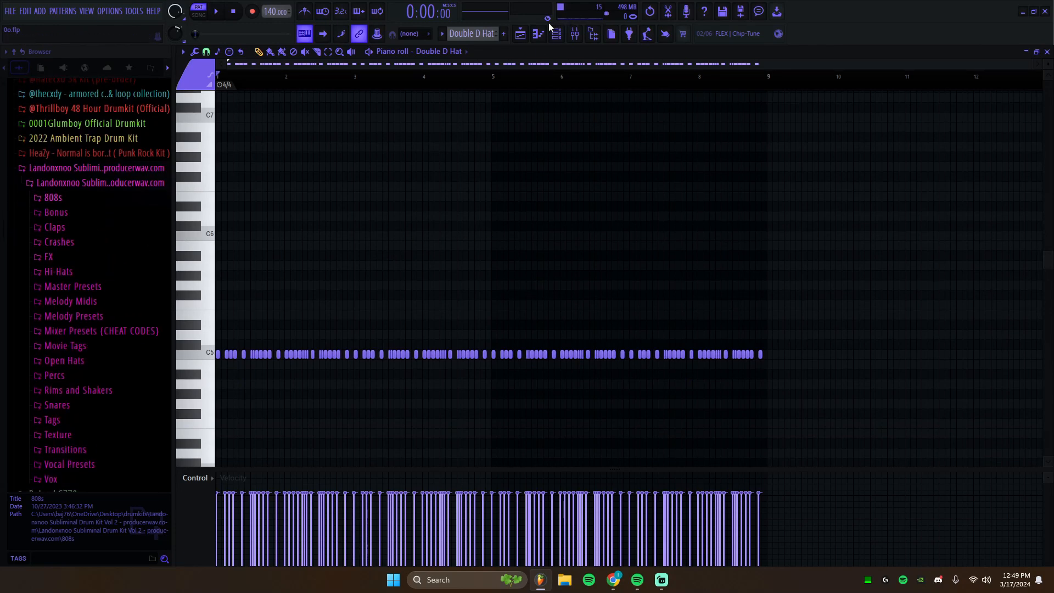
left_click(574, 34)
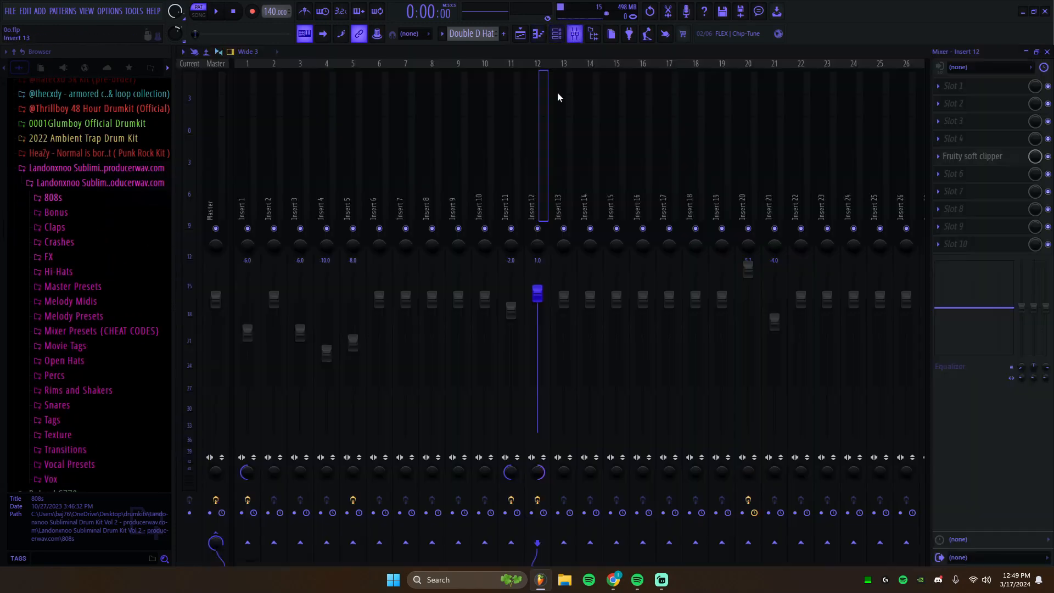
left_click(514, 207)
left_click(539, 280)
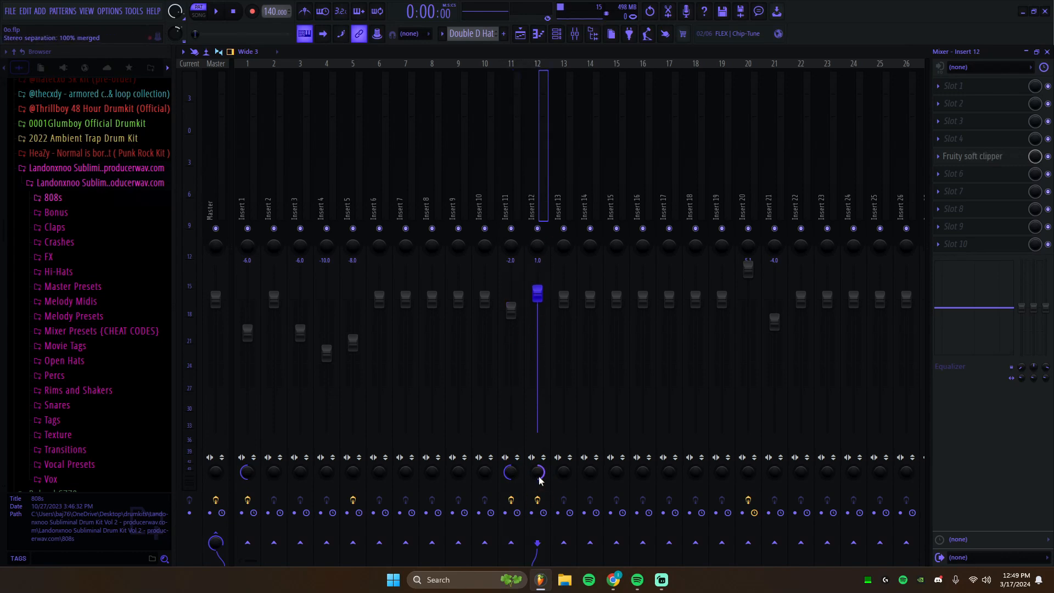
left_click(513, 209)
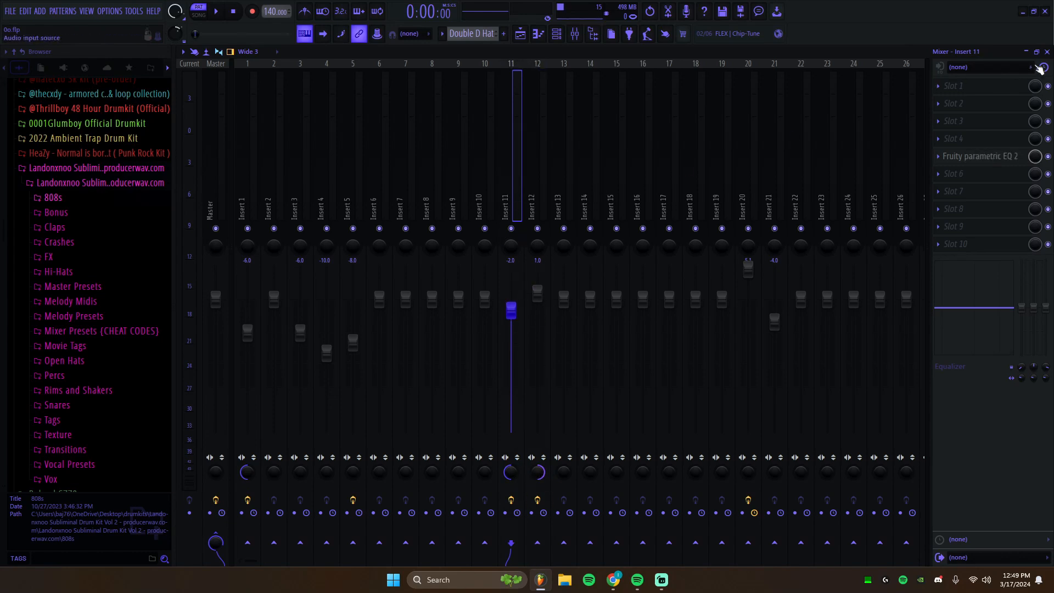
left_click(1047, 50)
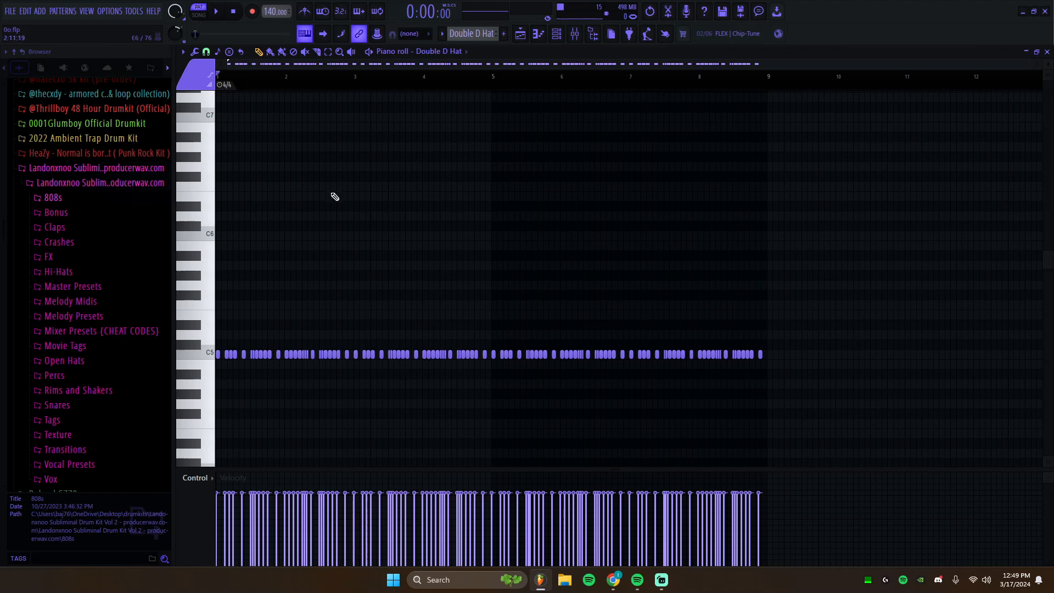
- Show the Subliminal Klap (13) pattern's notes in the piano roll, play the pattern, and stop
left_click(455, 51)
left_click(448, 245)
left_click(447, 33)
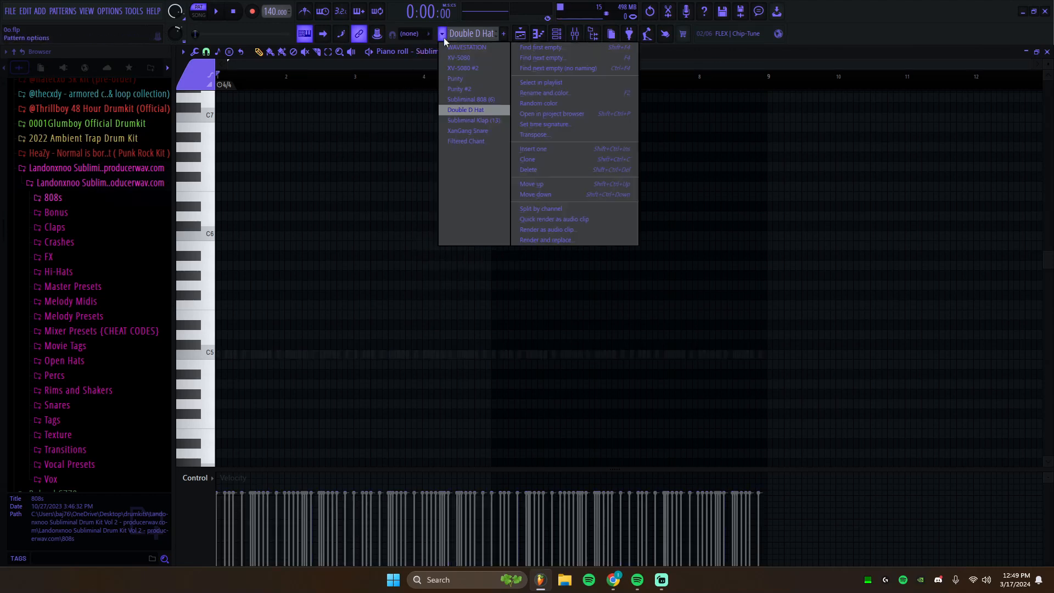
left_click(472, 99)
left_click(445, 33)
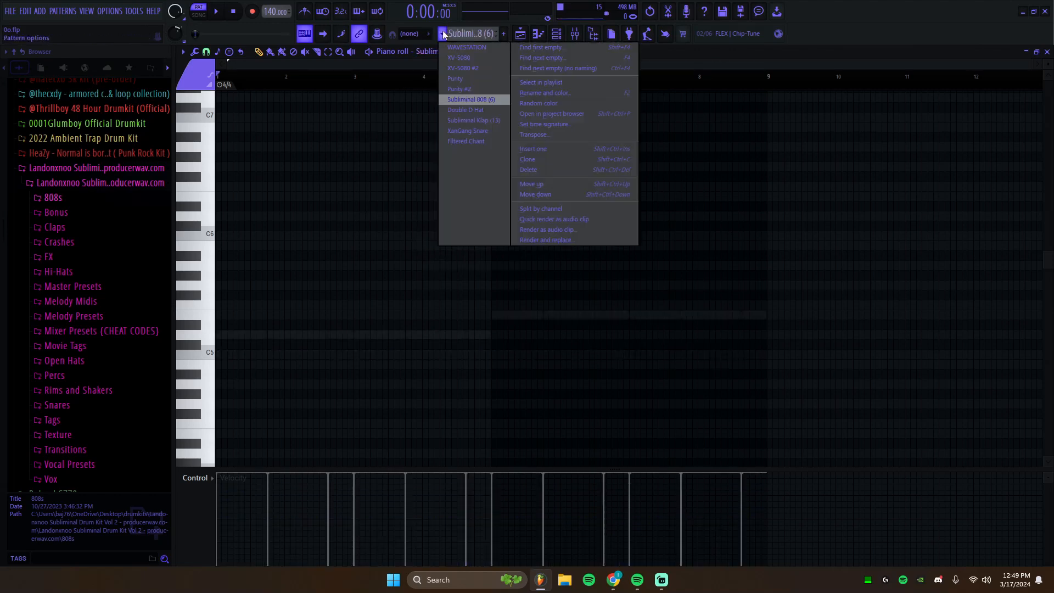
left_click(470, 121)
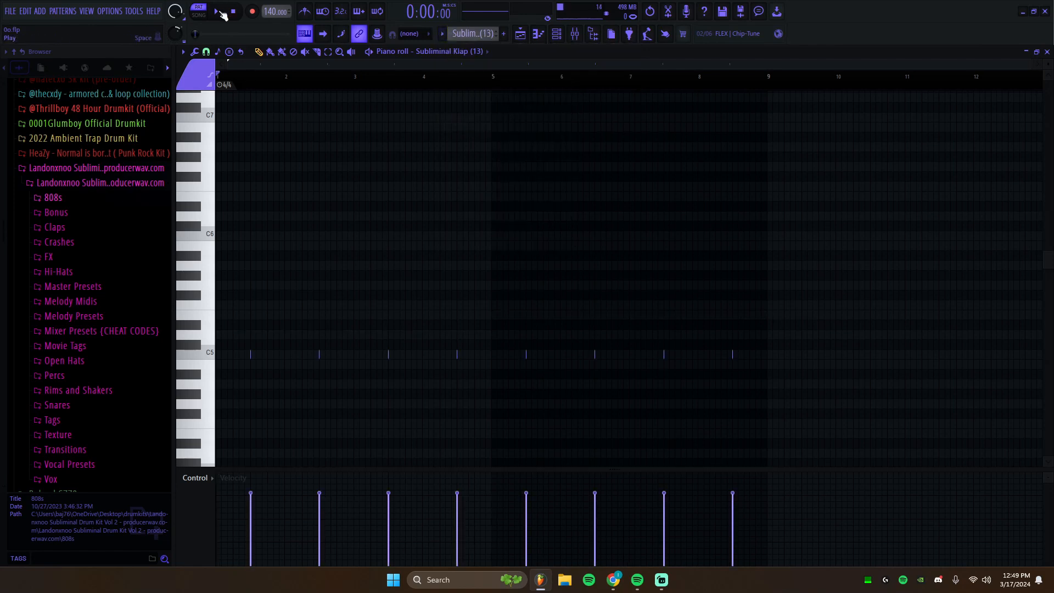
left_click(220, 12)
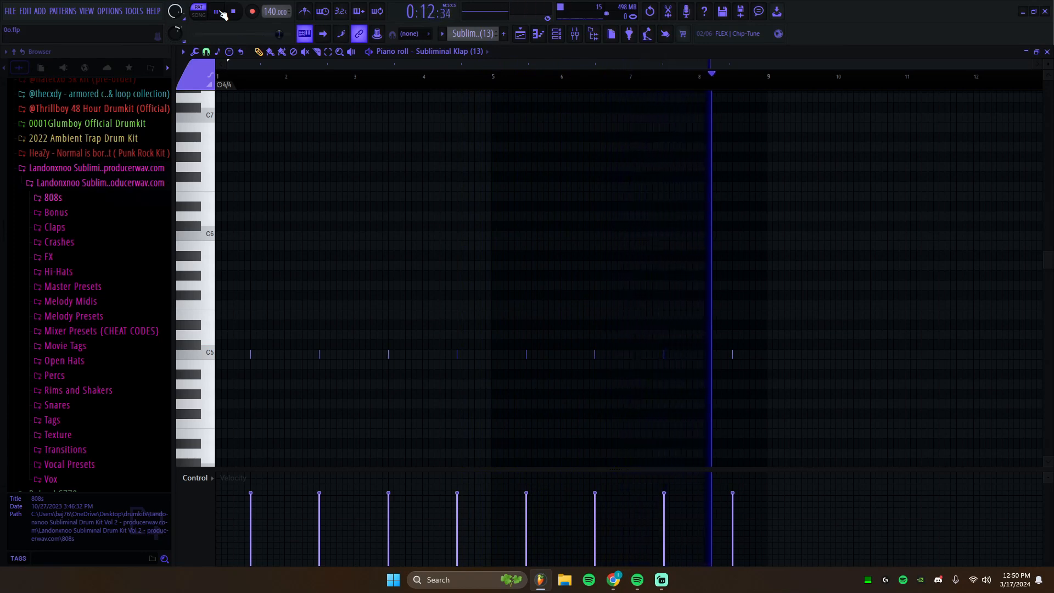
key("space")
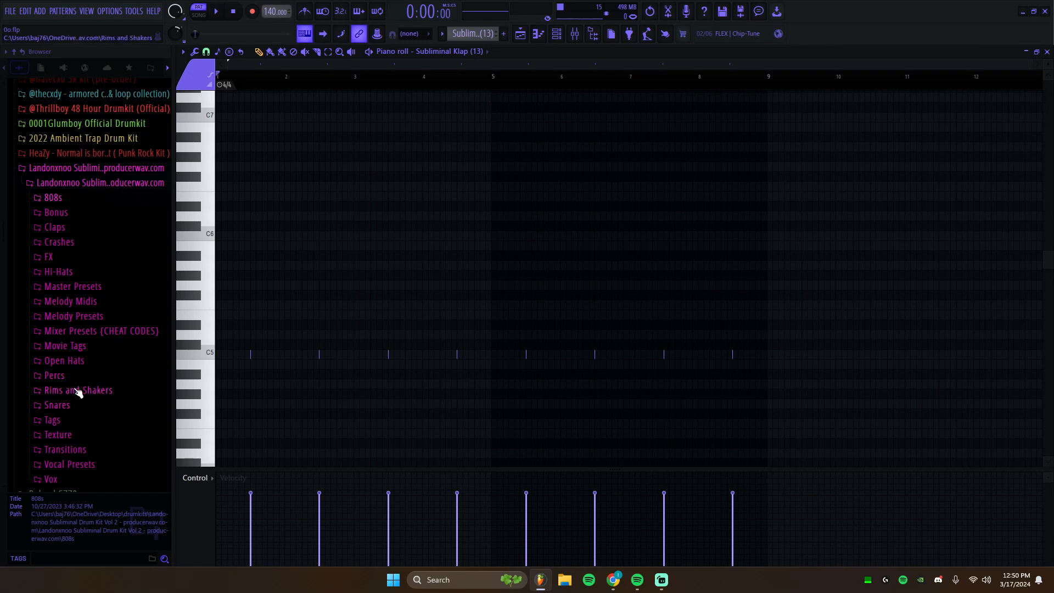
- Look through the drum kit folders in the browser, expanding and collapsing the Thrillboy 48 Hour and XanGangBeats kits
scroll(71, 329, "up", 4)
left_click(66, 274)
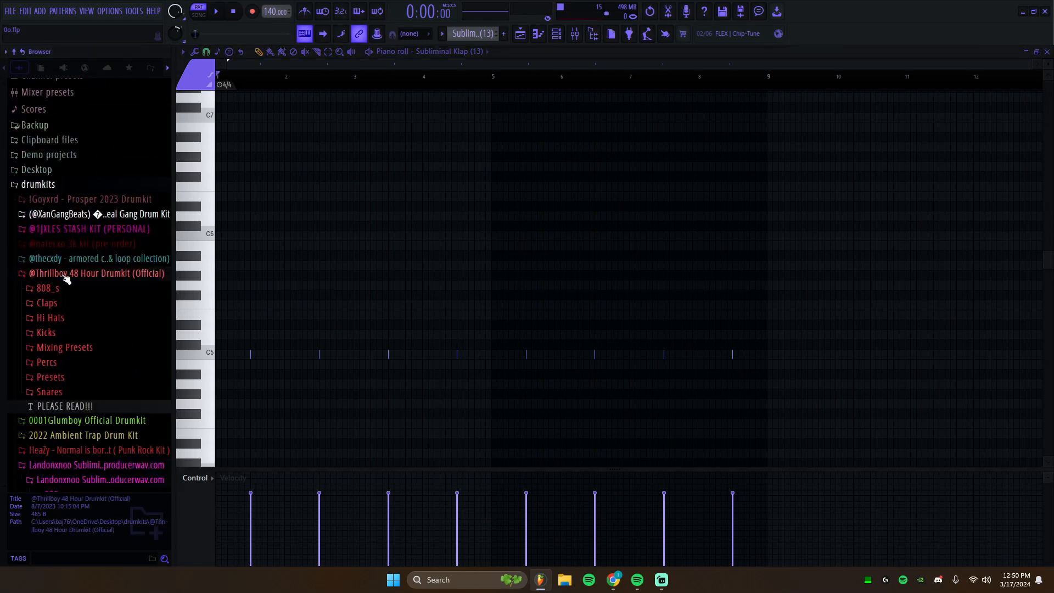
left_click(66, 273)
left_click(80, 214)
left_click(79, 214)
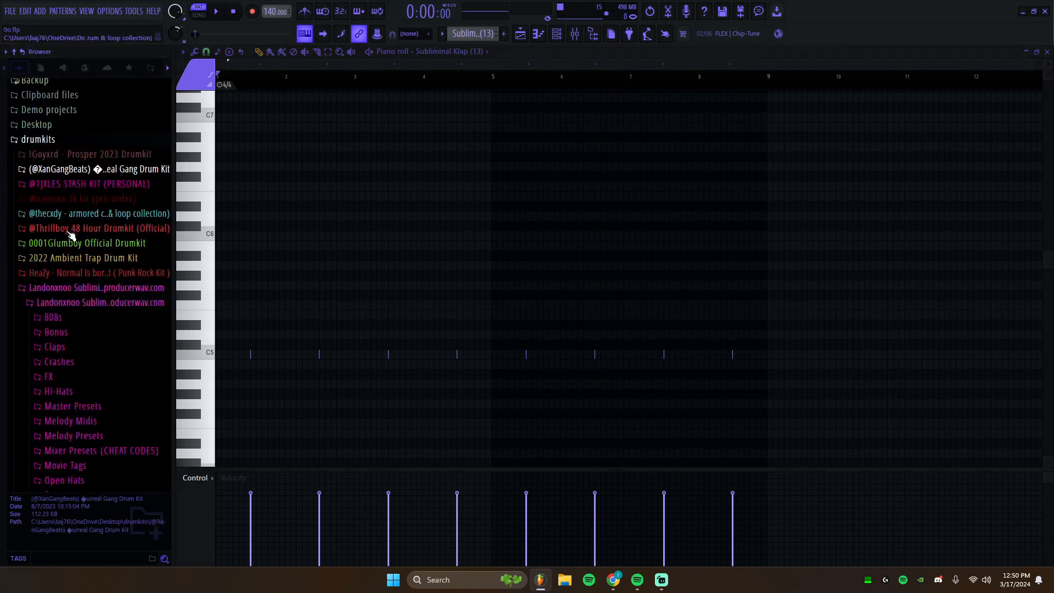
scroll(70, 236, "down", 4)
scroll(61, 241, "down", 2)
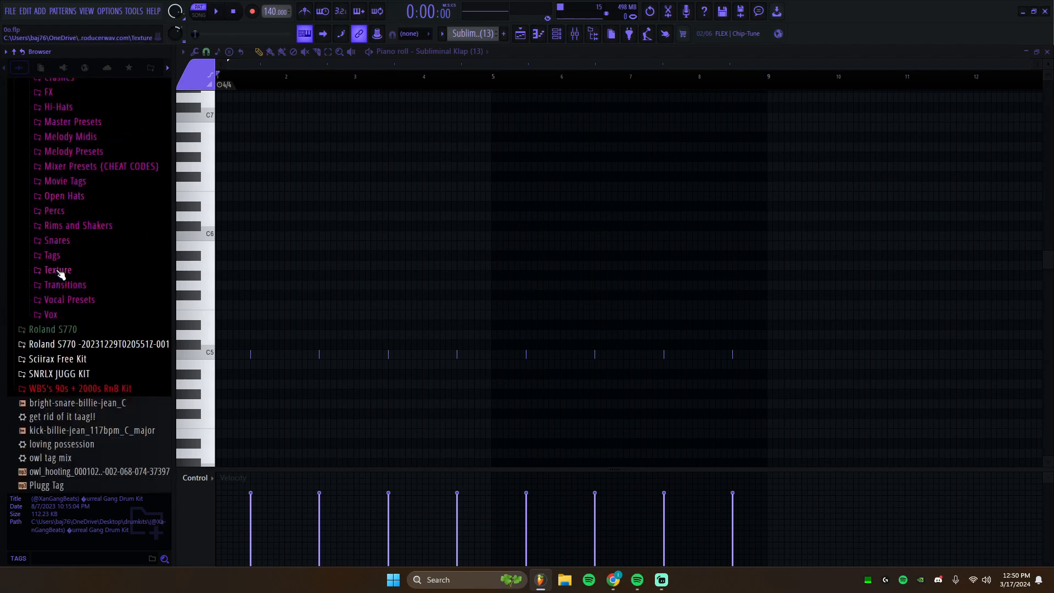
scroll(64, 374, "up", 4)
- Show the channel rack and make XanGang Snare the current pattern
left_click(556, 33)
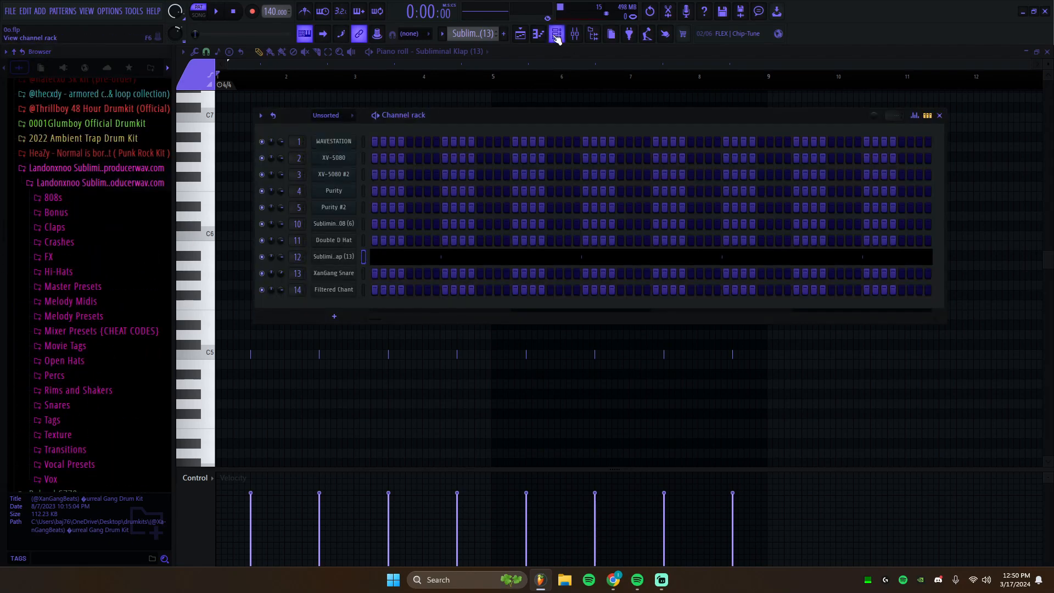
left_click(442, 34)
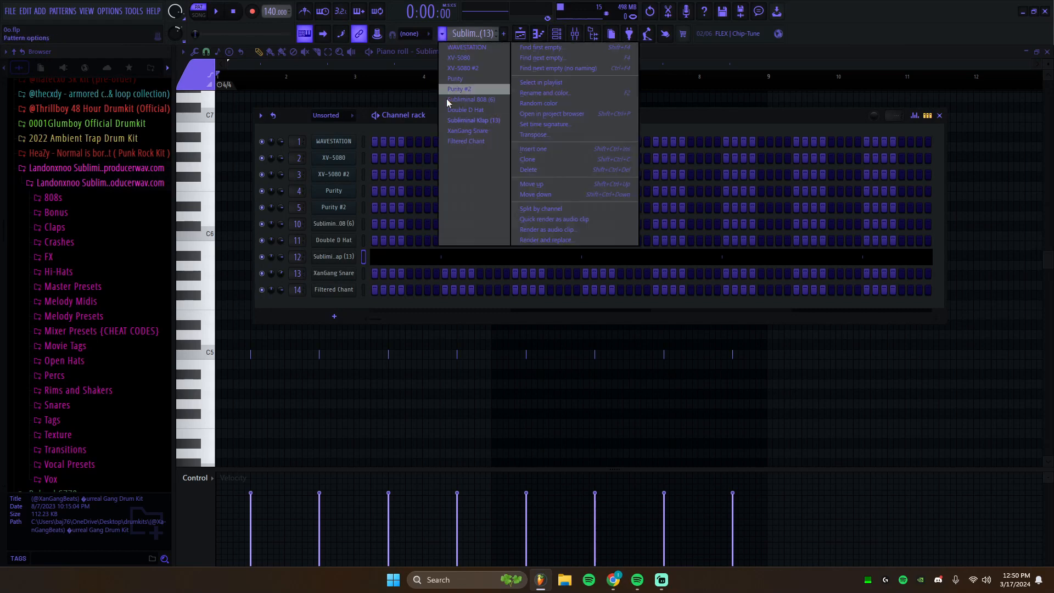
left_click(468, 131)
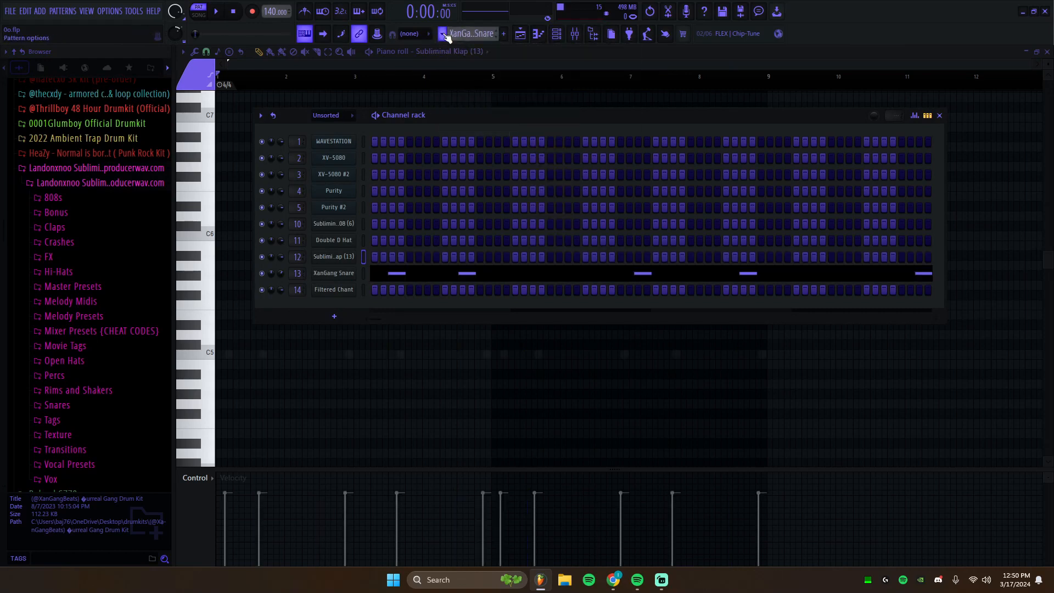
- Show the Snares folder of the XanGangBeats drum kit in the browser and collapse the kit again
scroll(72, 106, "up", 3)
left_click(72, 105)
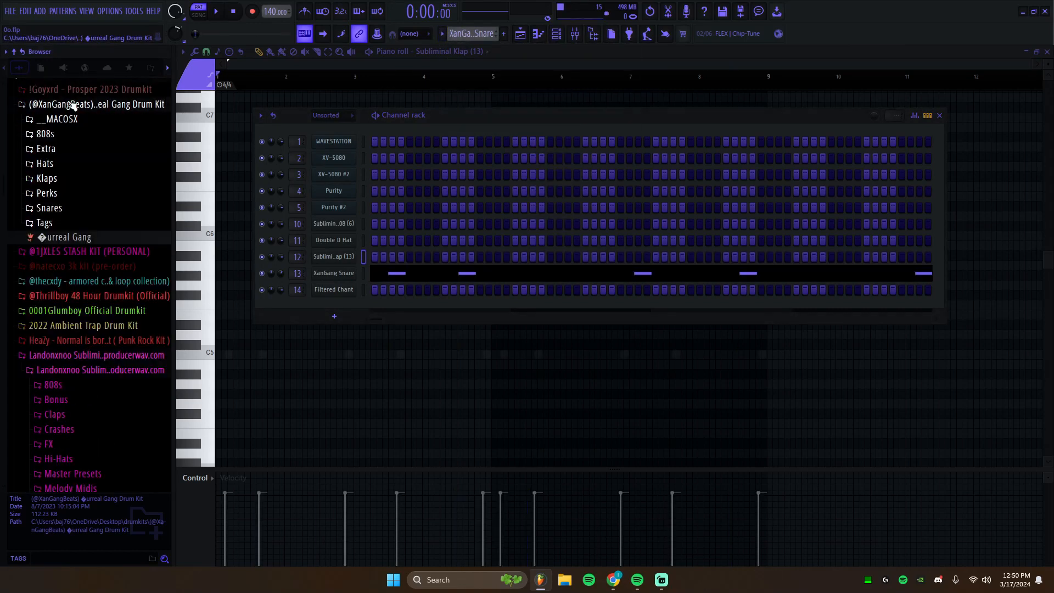
left_click(40, 208)
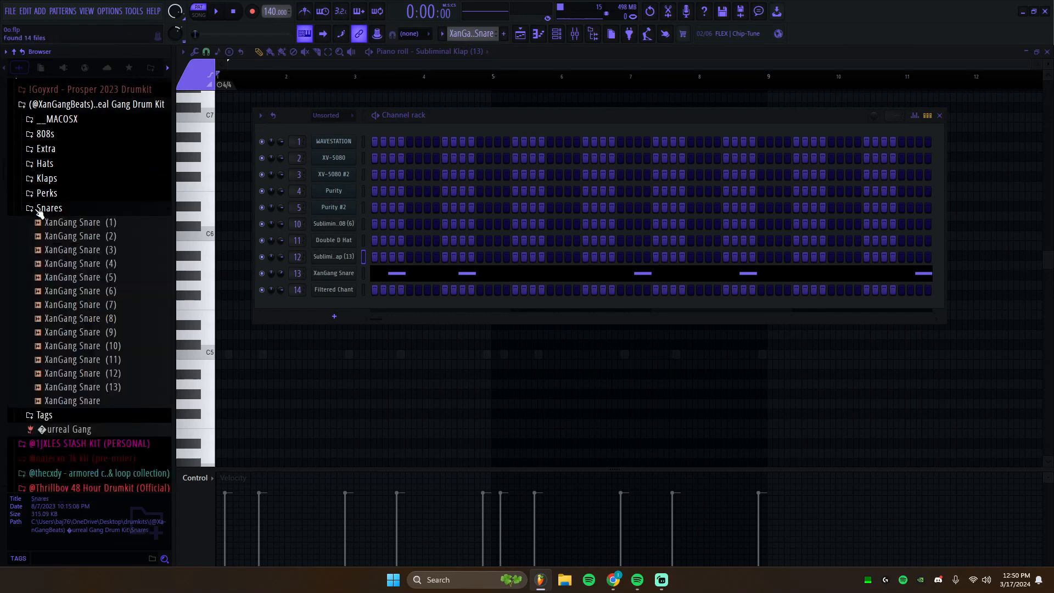
left_click(41, 209)
left_click(159, 104)
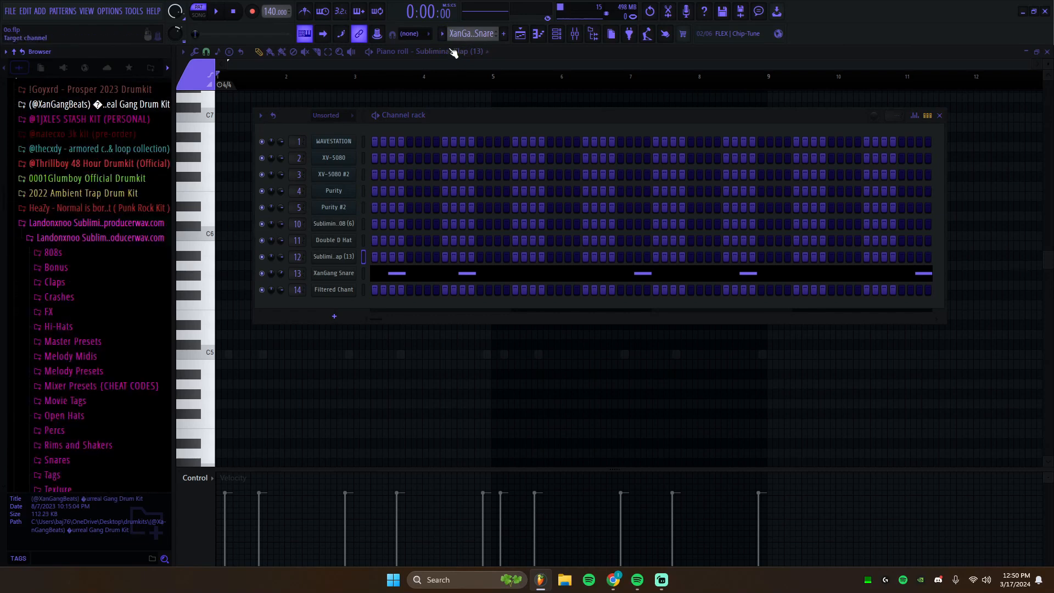
- Show the XanGang Snare notes in the piano roll, play the pattern, stop, and return the playhead to the start
left_click(430, 55)
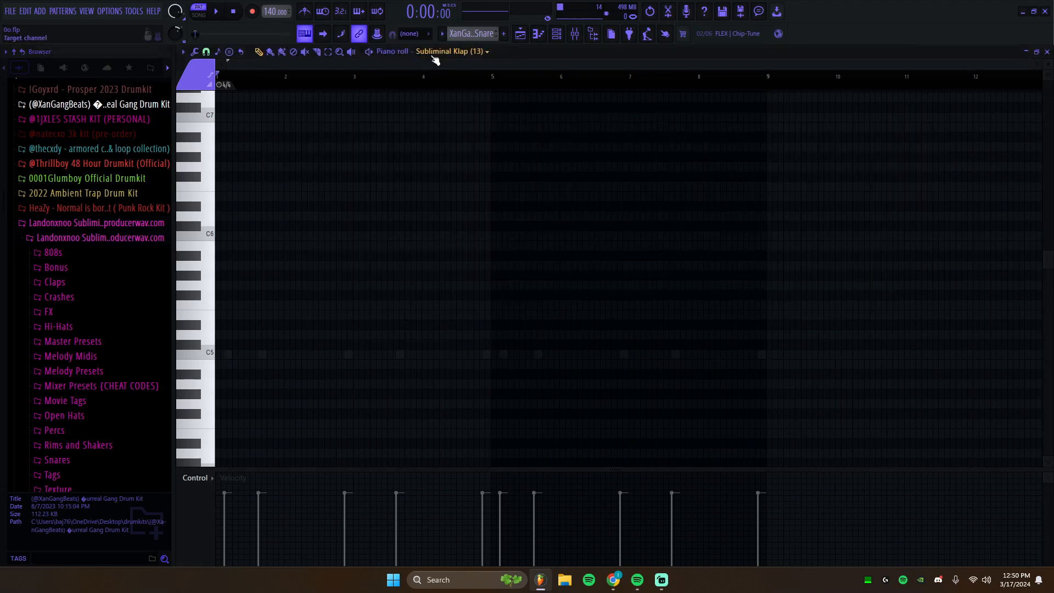
left_click(434, 52)
left_click(433, 259)
left_click(218, 13)
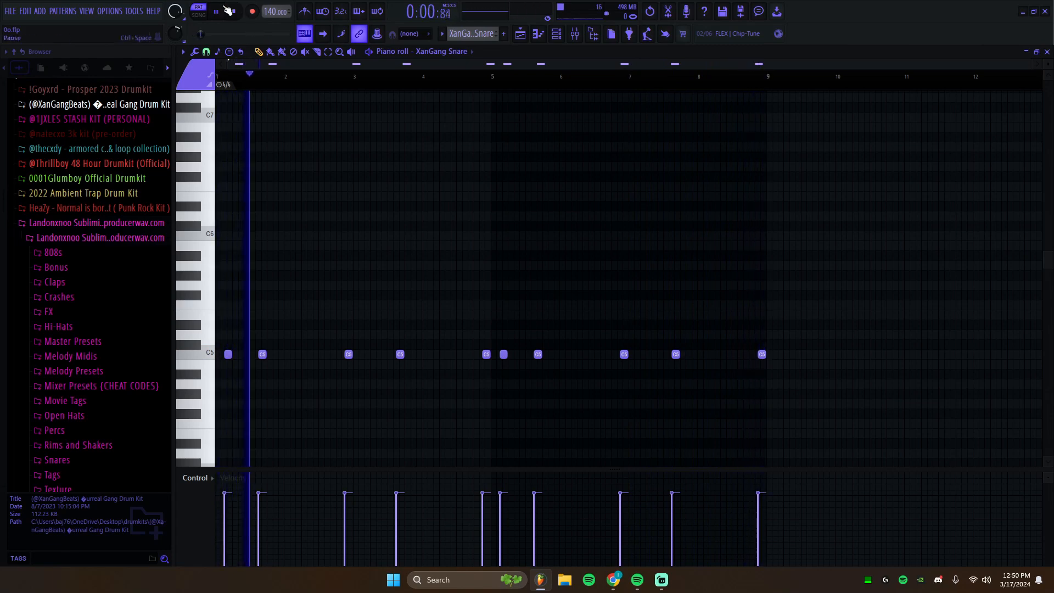
key("space")
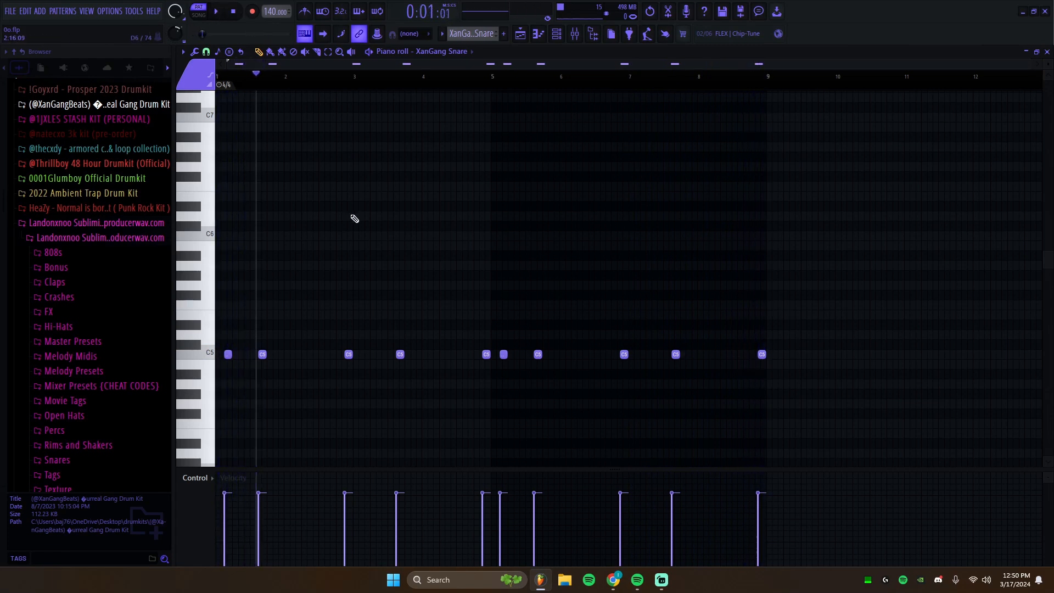
left_click(219, 78)
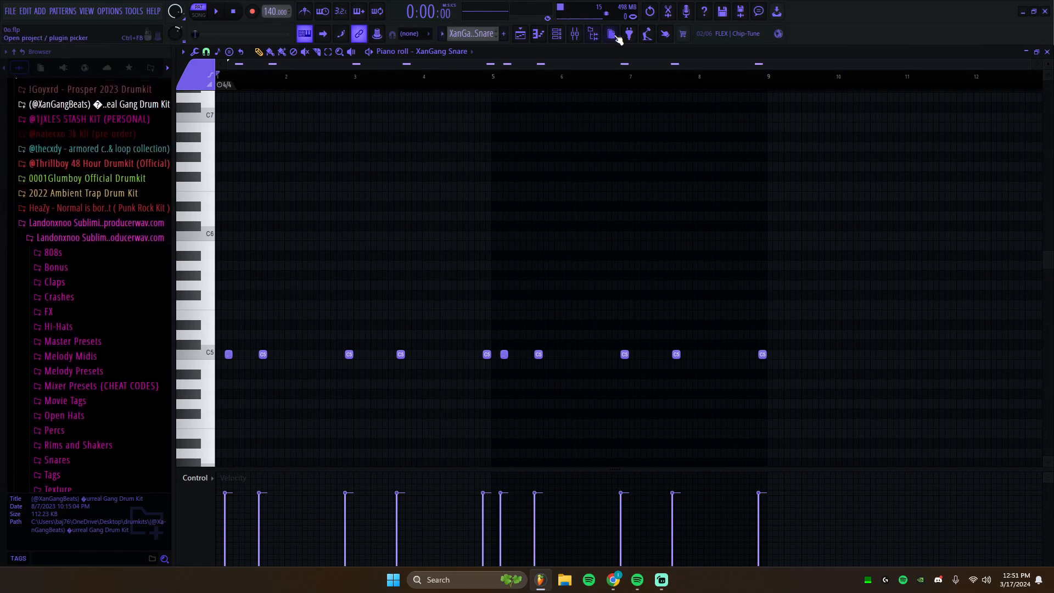
- Check the effect slots of mixer Inserts 11 to 13 and close the mixer
left_click(575, 33)
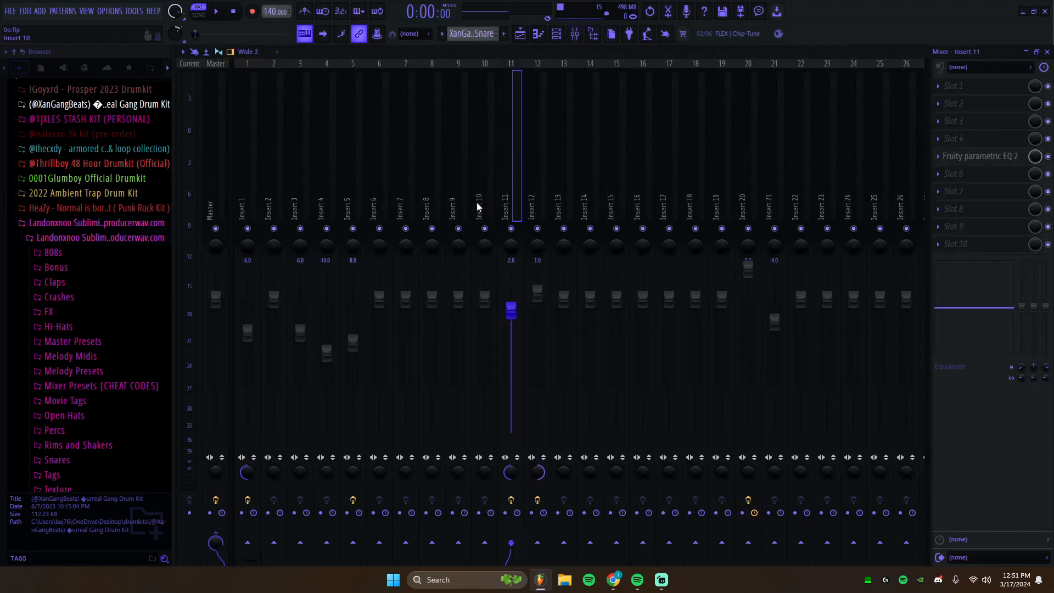
left_click(535, 204)
key("Right")
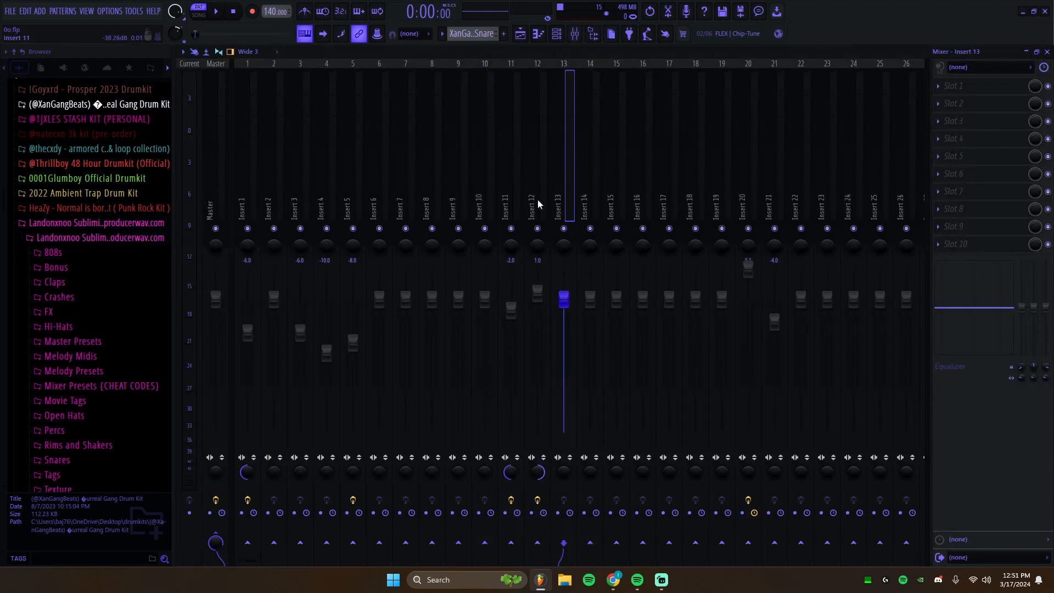
mouse_move(537, 200)
left_mouse_down()
mouse_move(604, 193)
mouse_move(523, 198)
left_mouse_up()
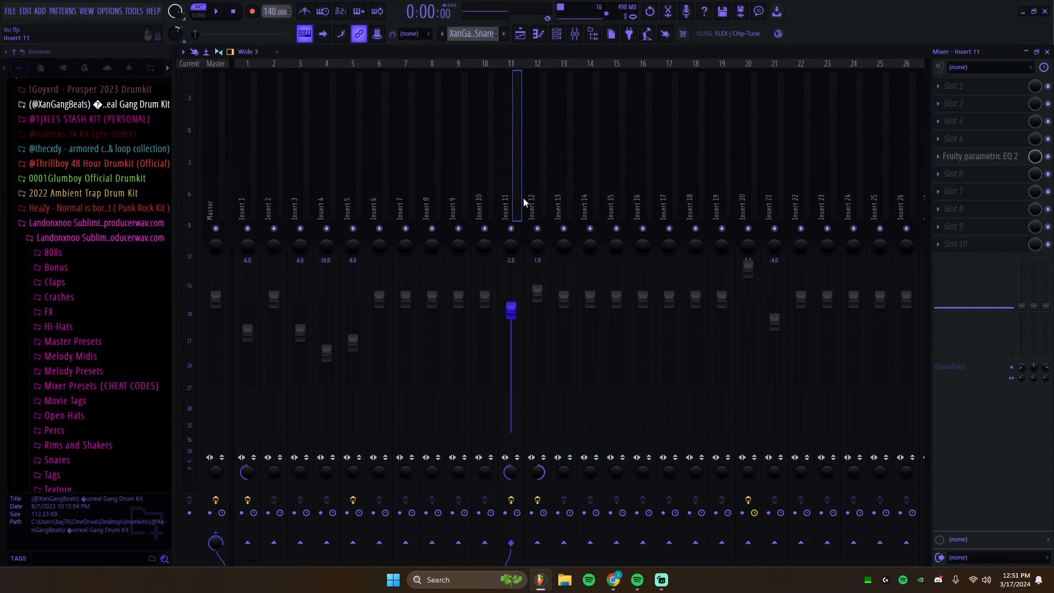
left_click(1046, 52)
scroll(322, 244, "down", 1)
scroll(462, 114, "up", 1)
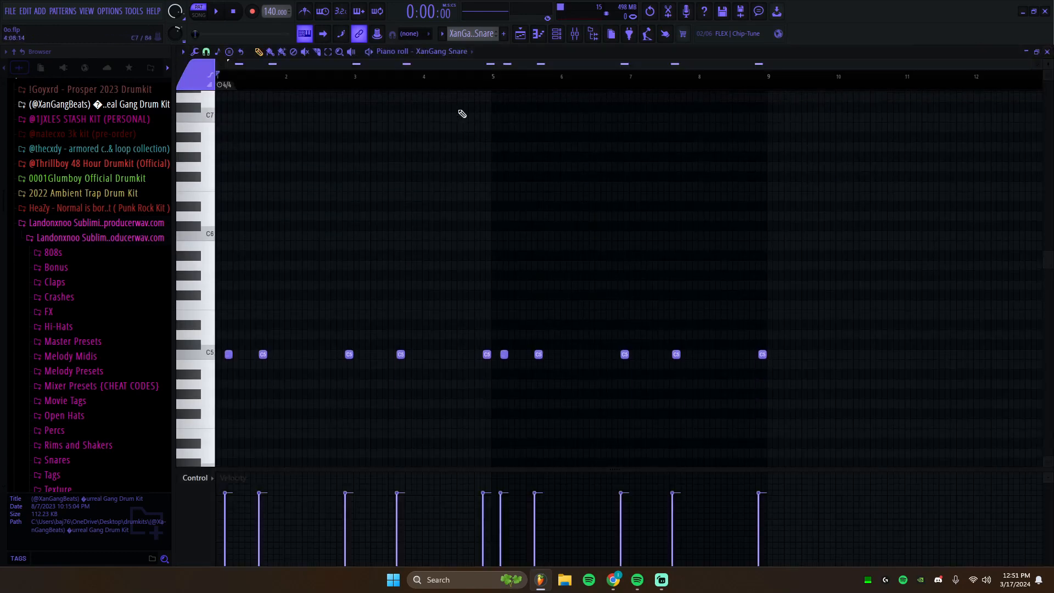
- Show the Filtered Chant pattern's notes in the piano roll, play the pattern, and stop
left_click(448, 34)
left_click(443, 141)
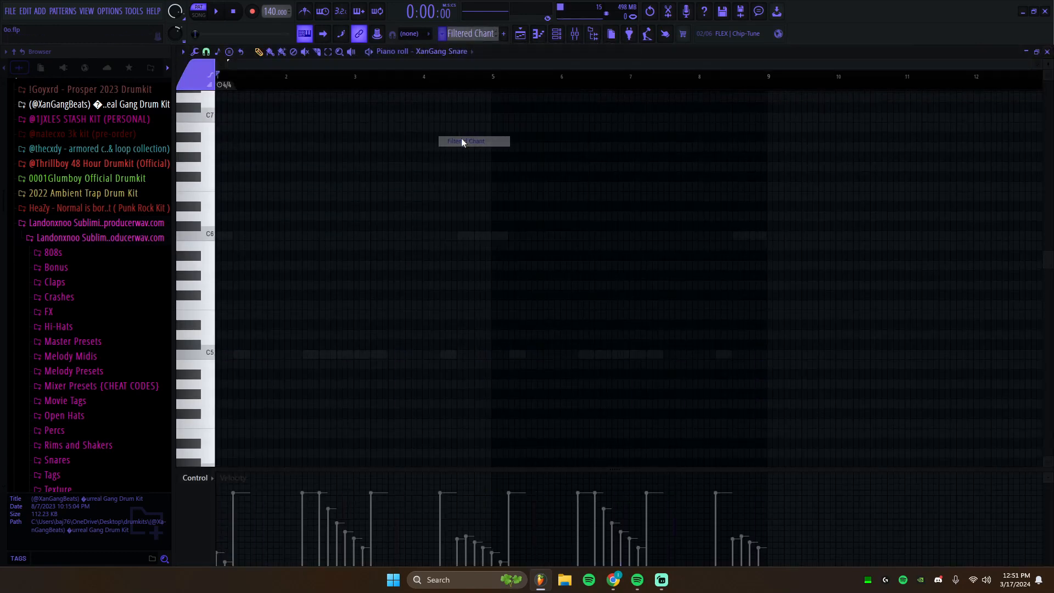
left_click(442, 52)
left_click(449, 254)
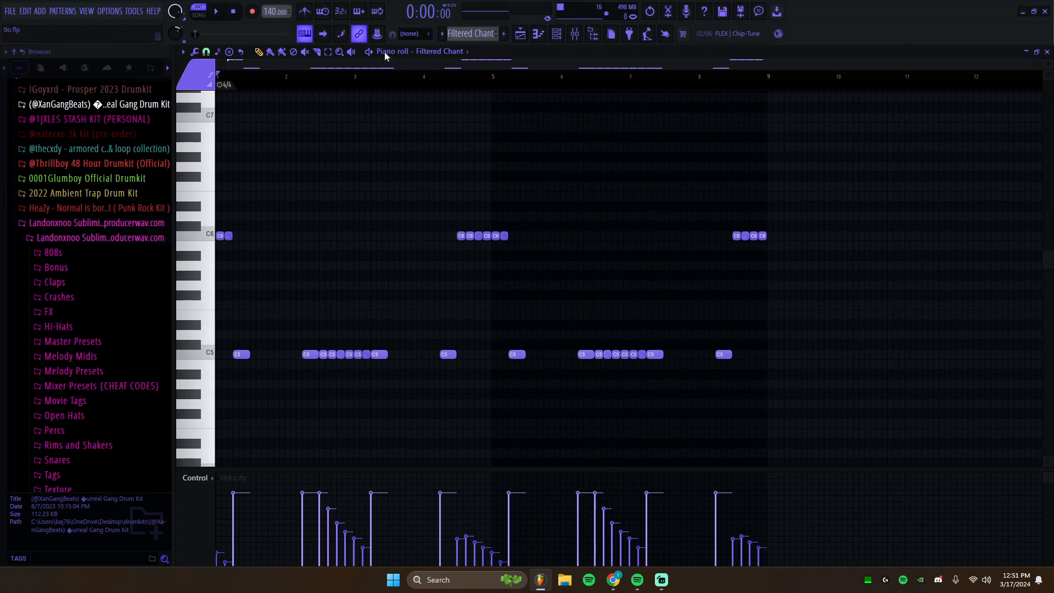
left_click(218, 15)
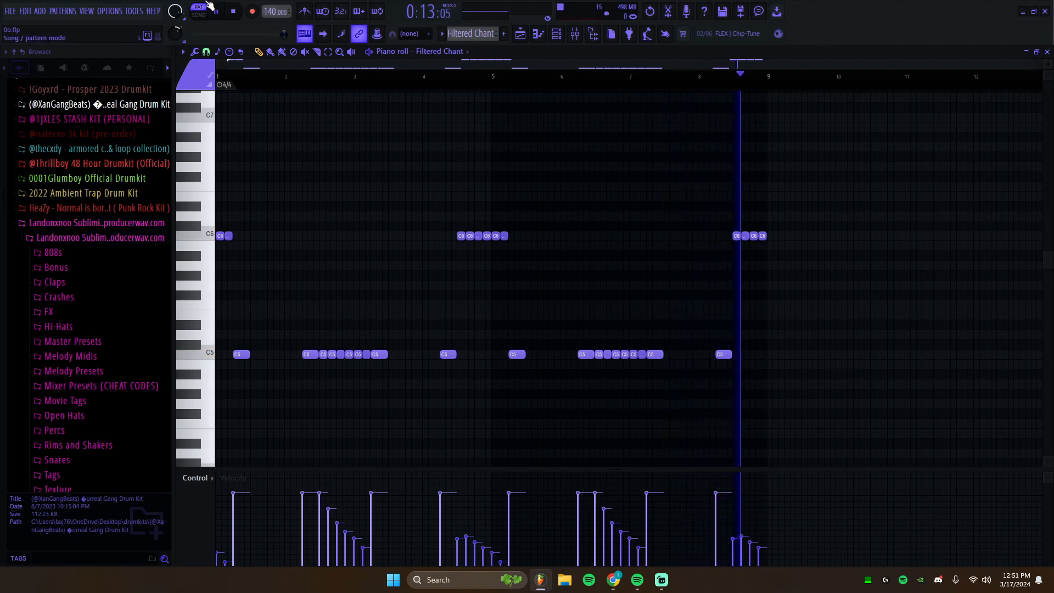
left_click(217, 12)
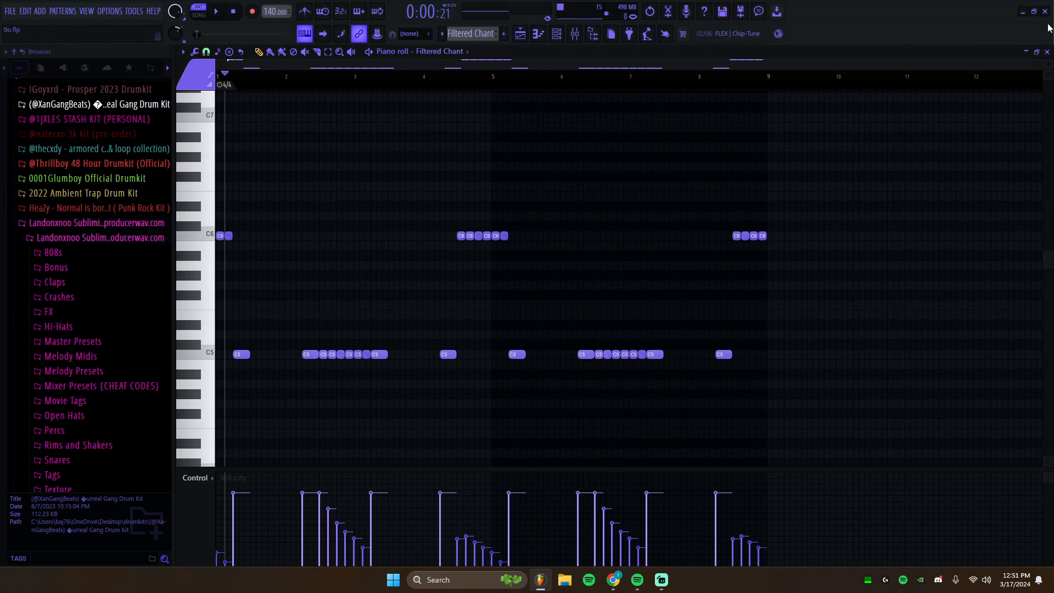
- Close the piano roll and channel rack and show the playlist arrangement from bar 1
left_click(1046, 51)
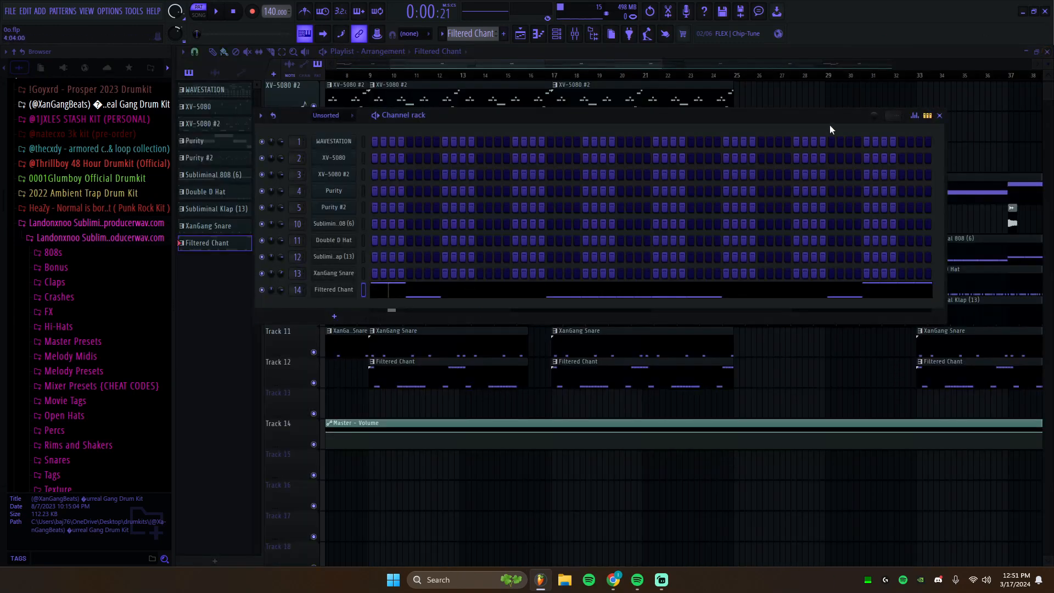
left_click_drag(366, 292, 362, 122)
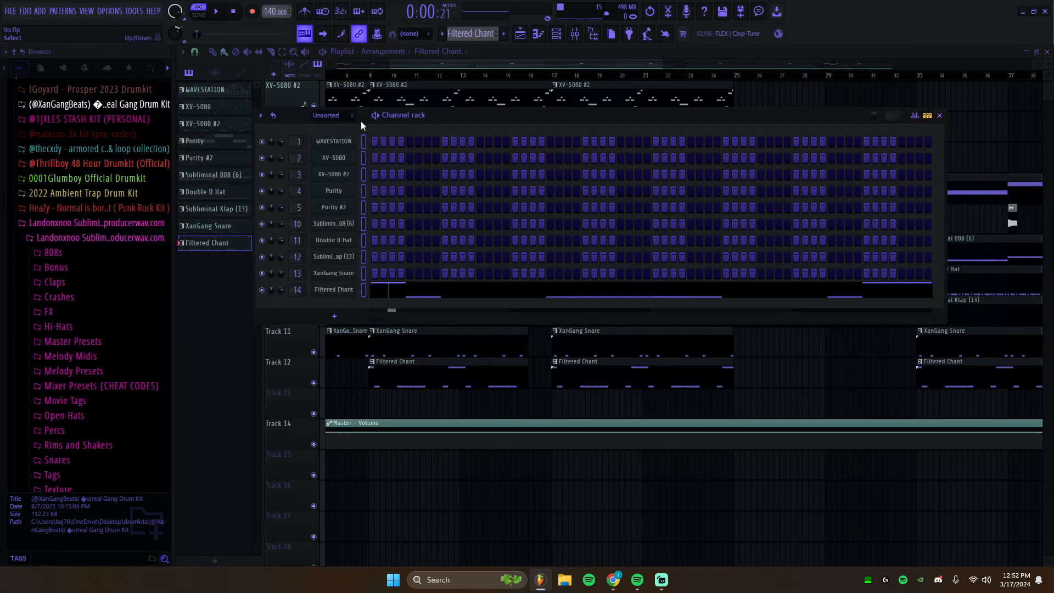
left_click(364, 292)
left_click(939, 116)
left_click_drag(438, 65, 287, 67)
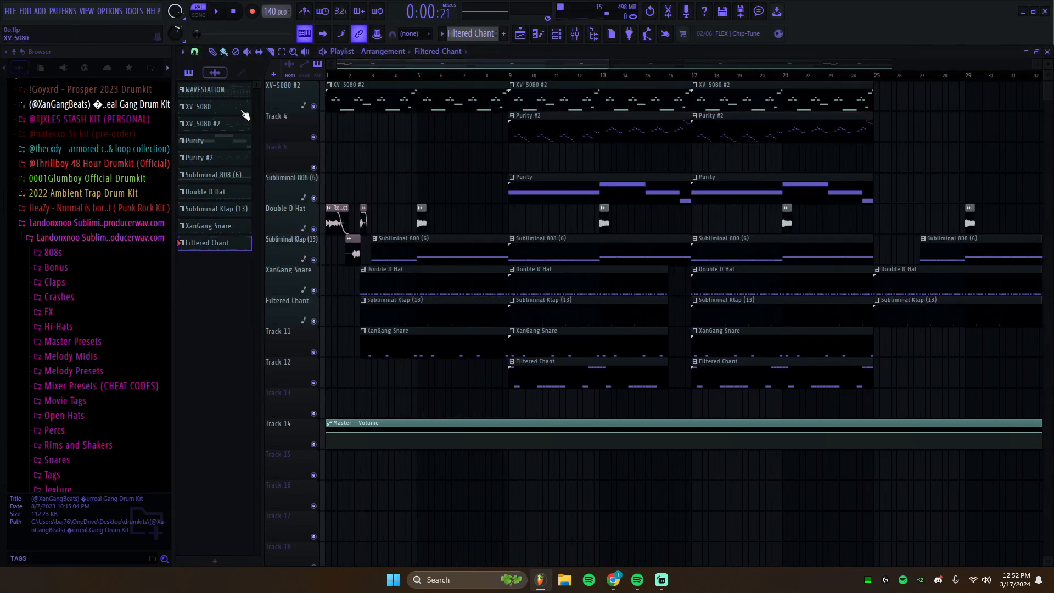
- Open the sample settings of the Respect audio clip at bar 1, inspect its waveform, and close the settings
double_click(332, 223)
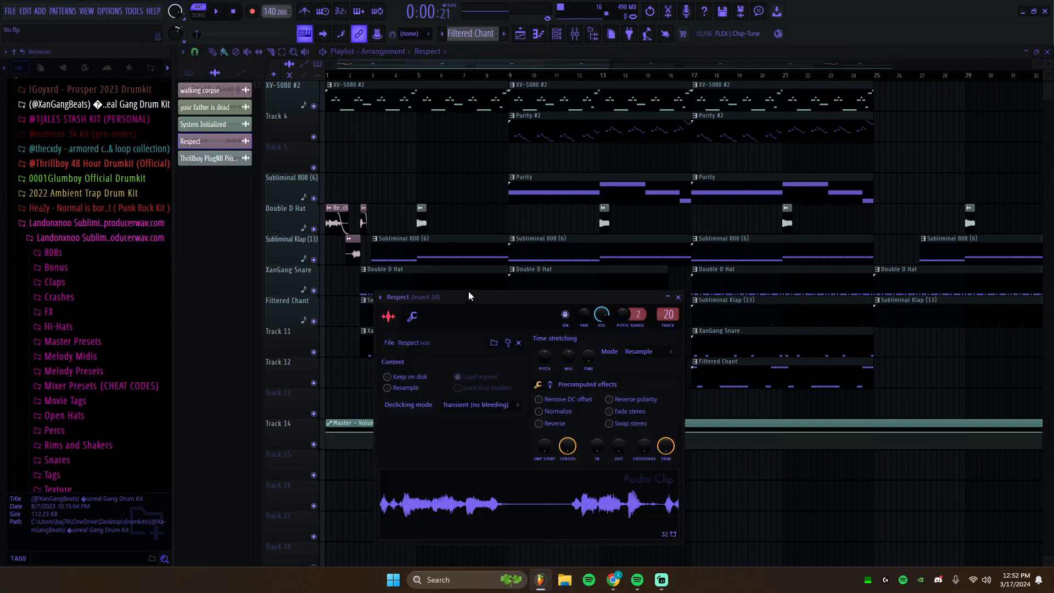
left_click_drag(468, 297, 486, 165)
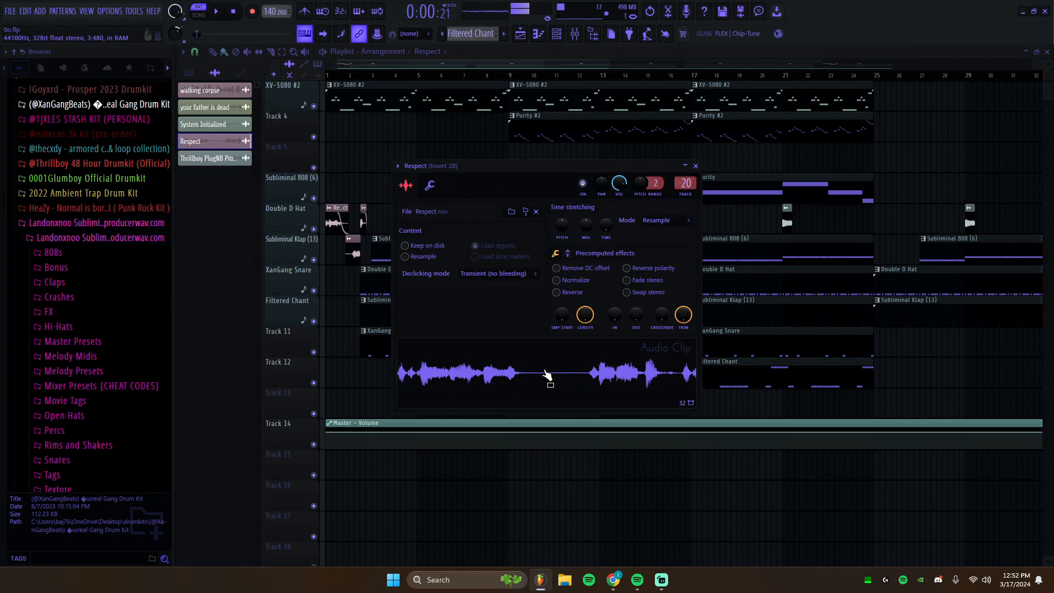
left_click(695, 165)
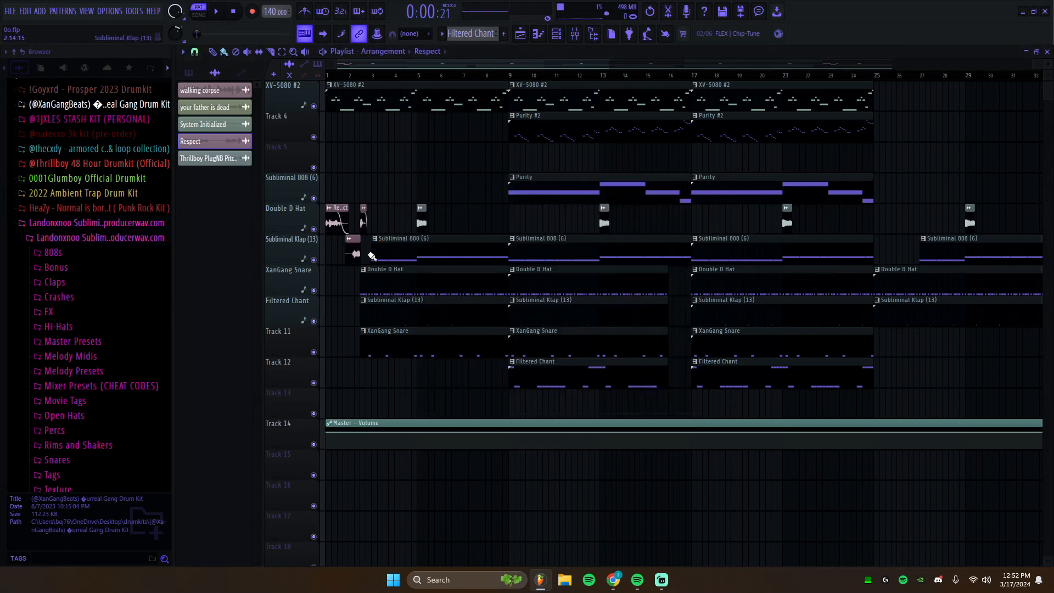
- Inspect the sample settings of the Thrillboy PlugNB Pitch Tick clip at bar 5 and close them
scroll(370, 256, "up", 1)
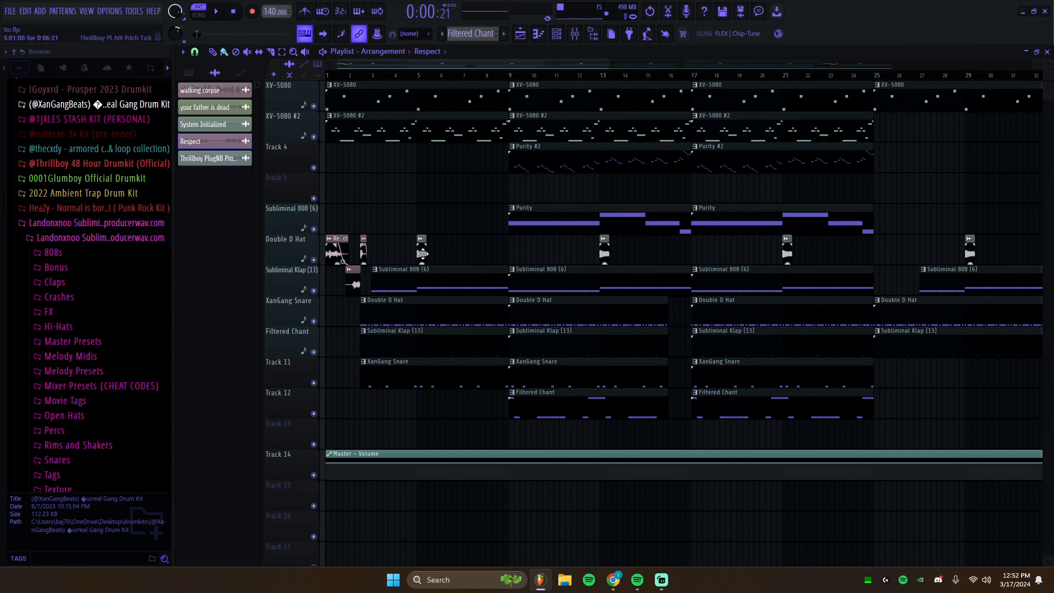
scroll(91, 258, "up", 1)
scroll(91, 258, "down", 1)
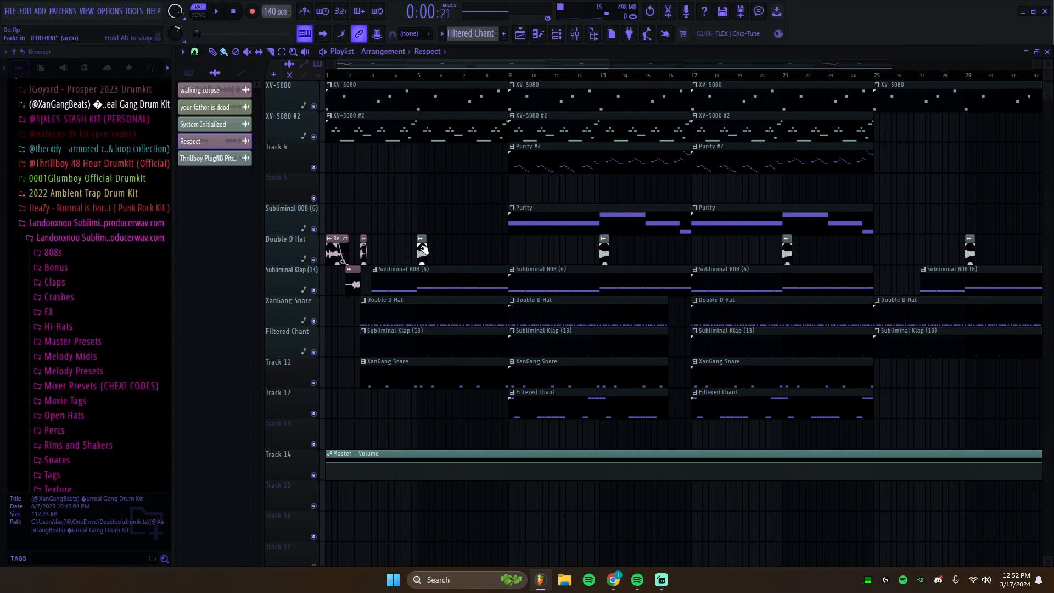
double_click(422, 256)
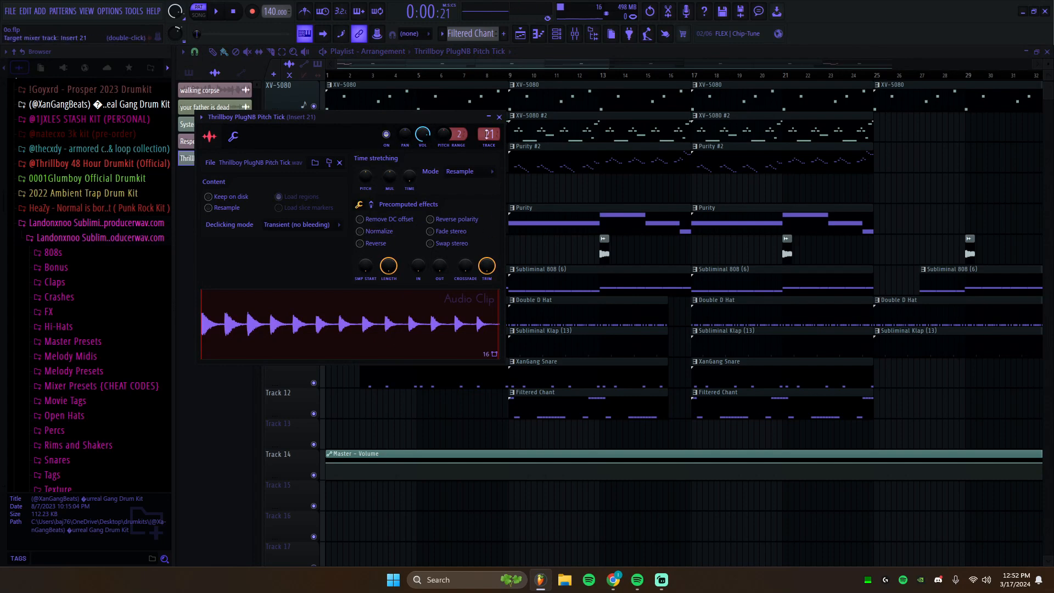
left_click(500, 117)
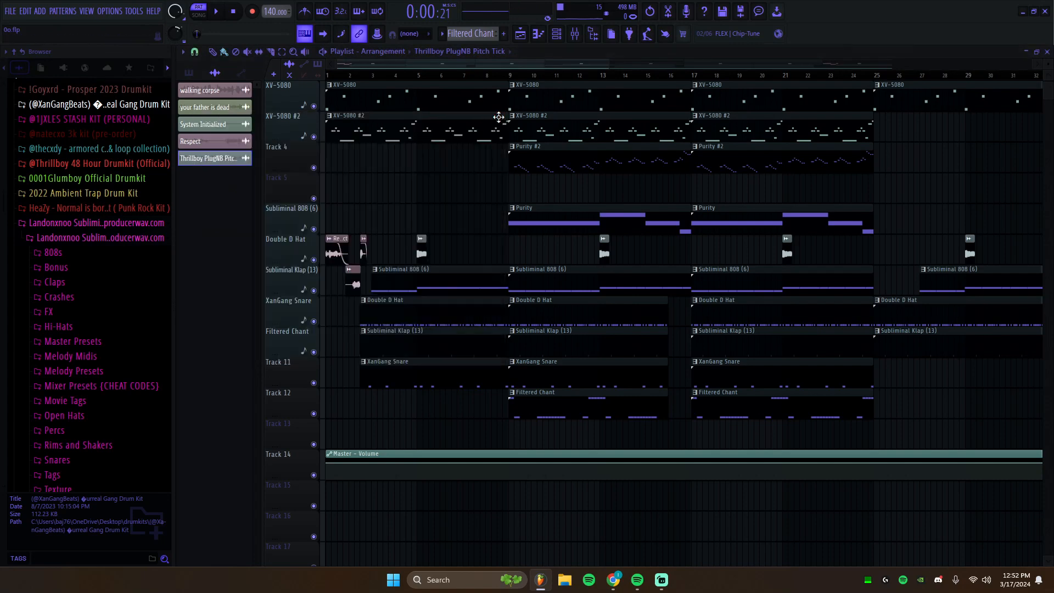
- Preview Thrillboy Zay Signature Perc and Thrillboy Zay Shaker from the Thrillboy 48 Hour Drumkit's Percs folder, and collapse the kit
left_click(83, 164)
left_click(57, 253)
left_click(76, 417)
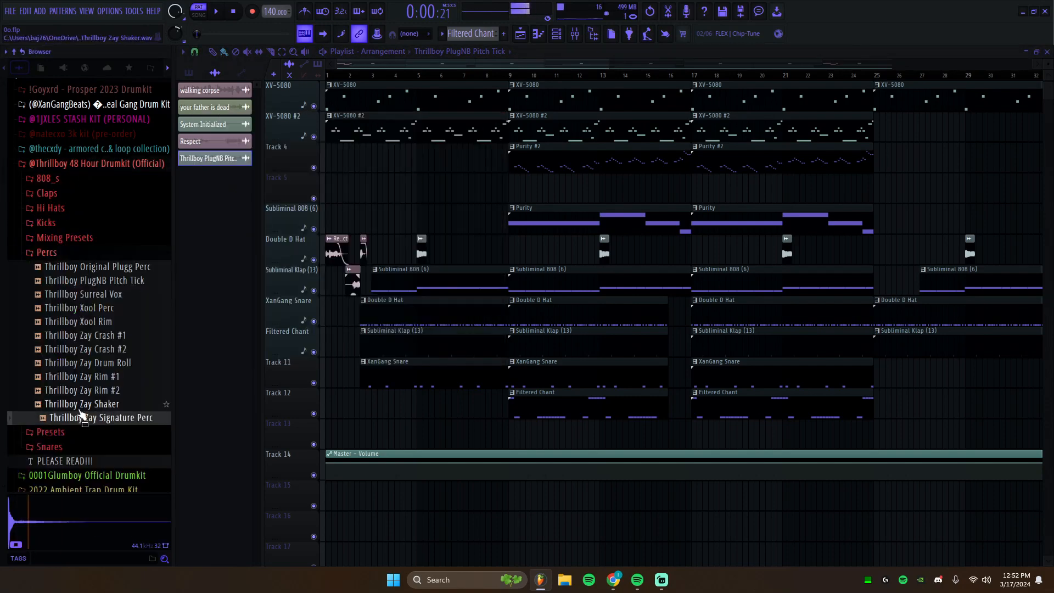
left_click(77, 403)
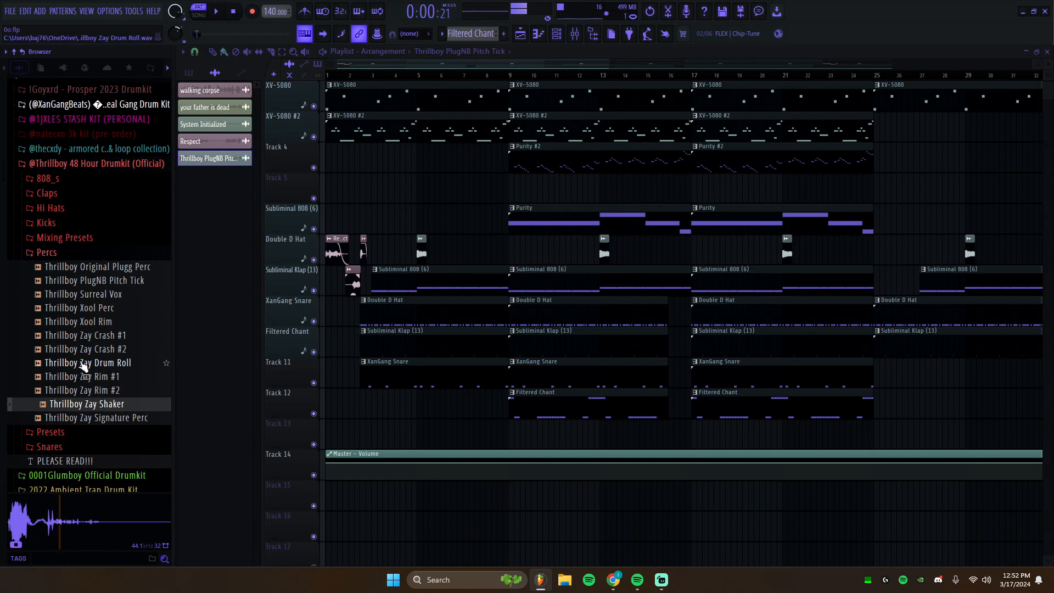
left_click(64, 256)
left_click(57, 164)
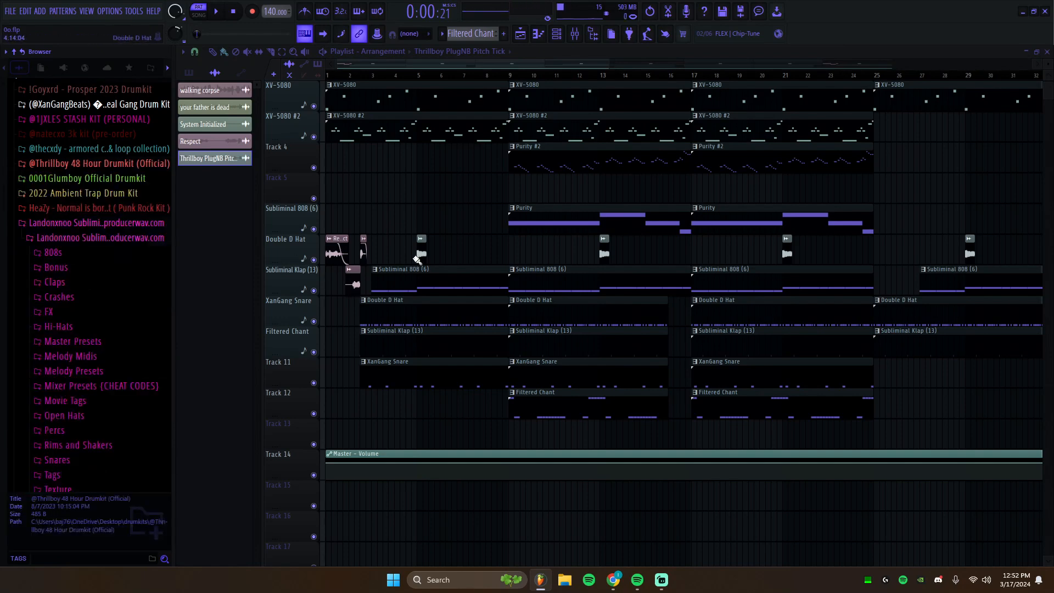
- Recheck the Pitch Tick clip's sample settings, close them, and show the effect slots of its mixer track, Insert 21
double_click(421, 253)
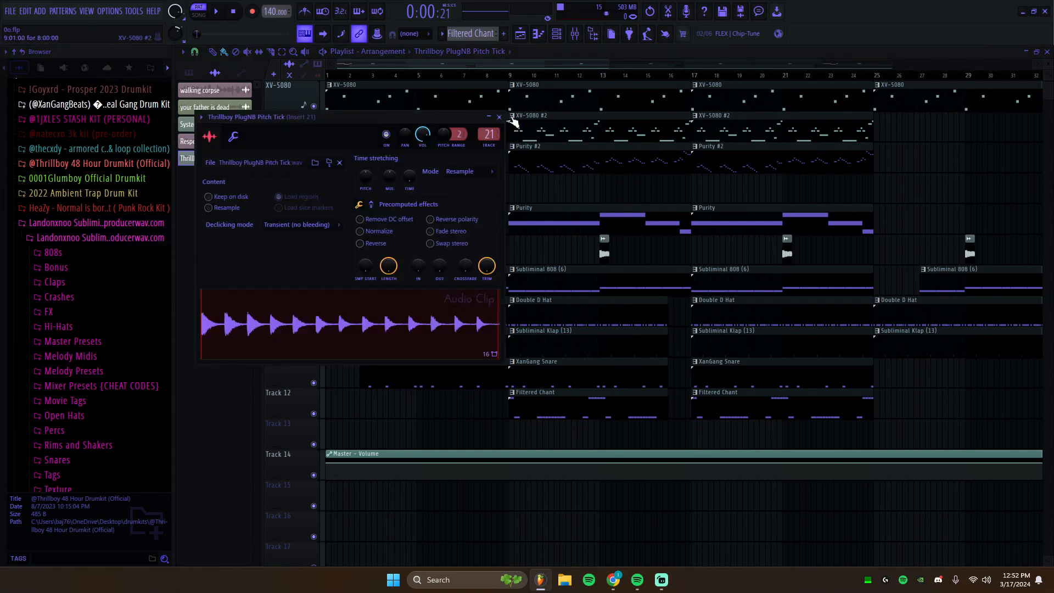
left_click(501, 115)
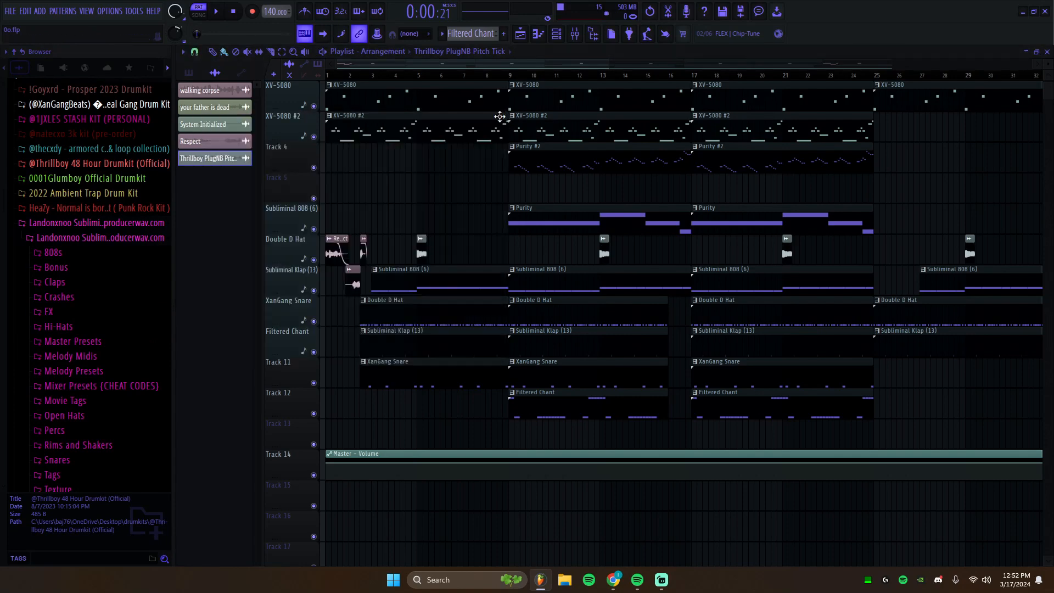
left_click(576, 34)
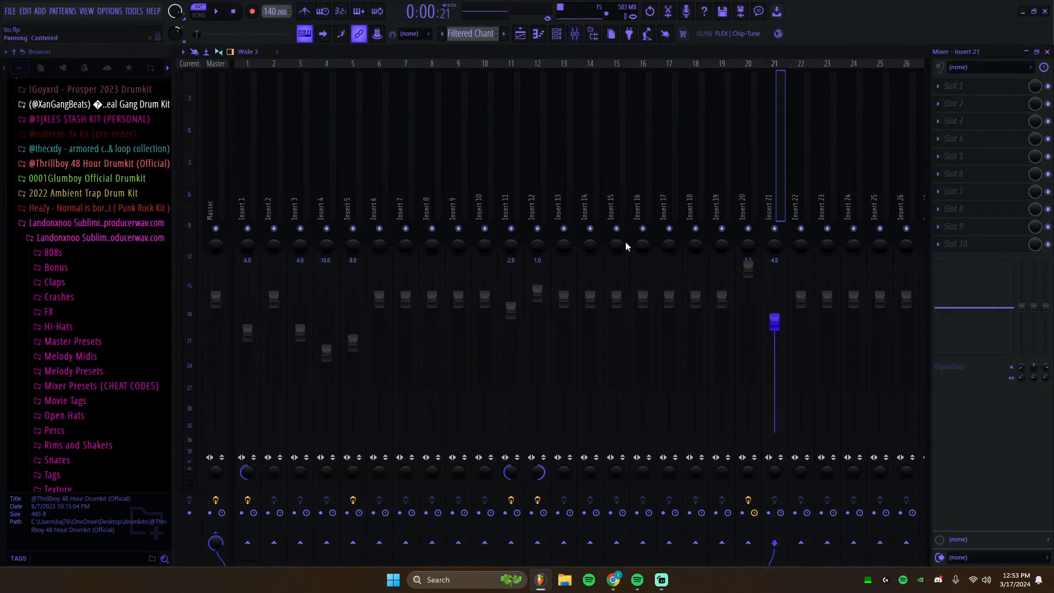
- Check the effect slots of mixer Insert 8 and Inserts 1 to 5, and close the mixer
left_click(431, 197)
left_click(354, 195)
left_click(324, 193)
left_click(348, 191)
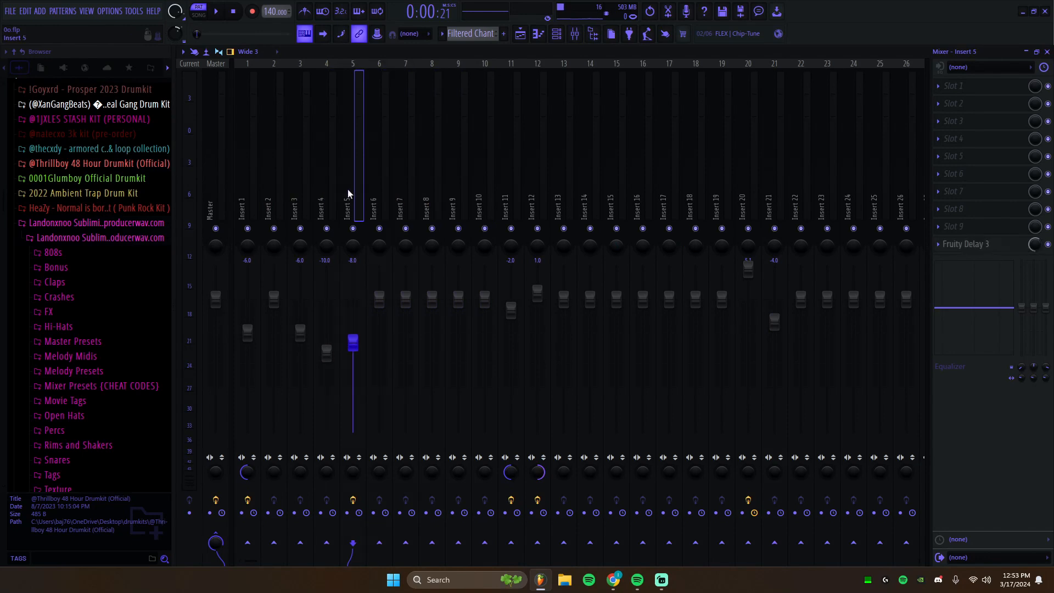
left_click(302, 198)
left_click(274, 197)
left_click(246, 198)
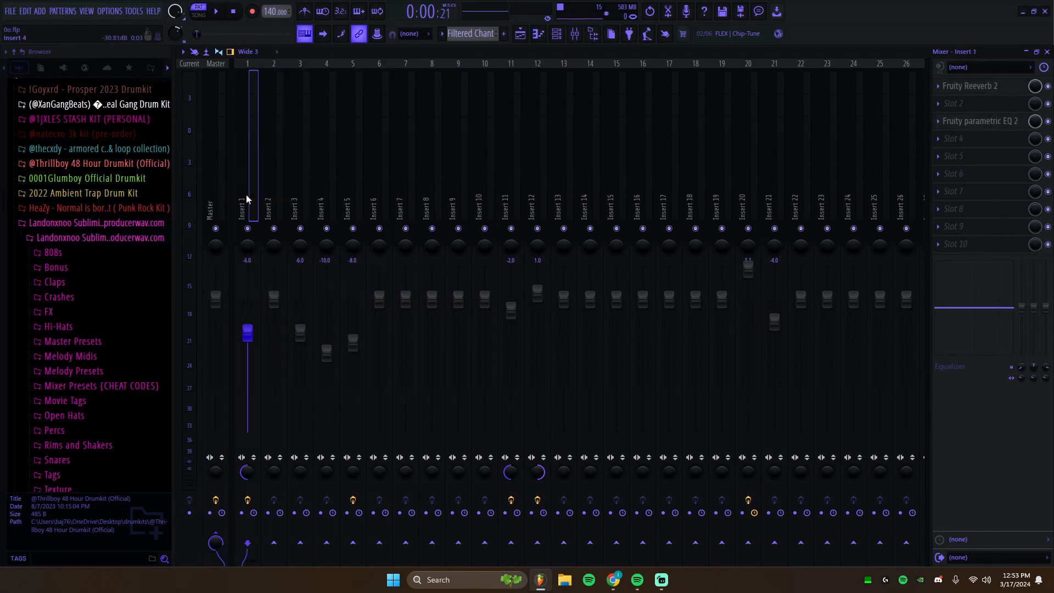
left_click(297, 198)
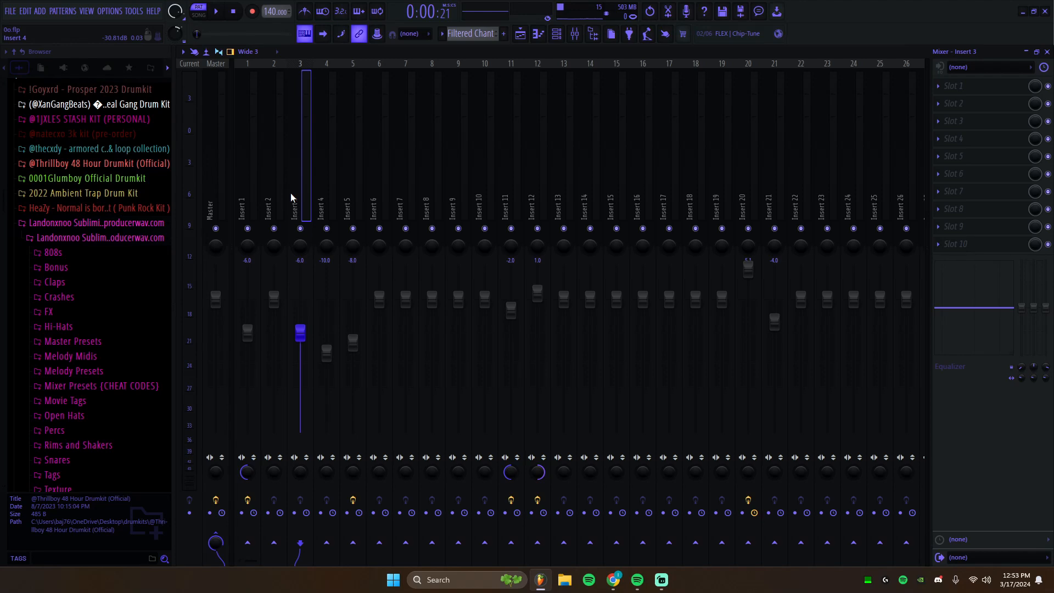
left_click(315, 193)
left_click(343, 195)
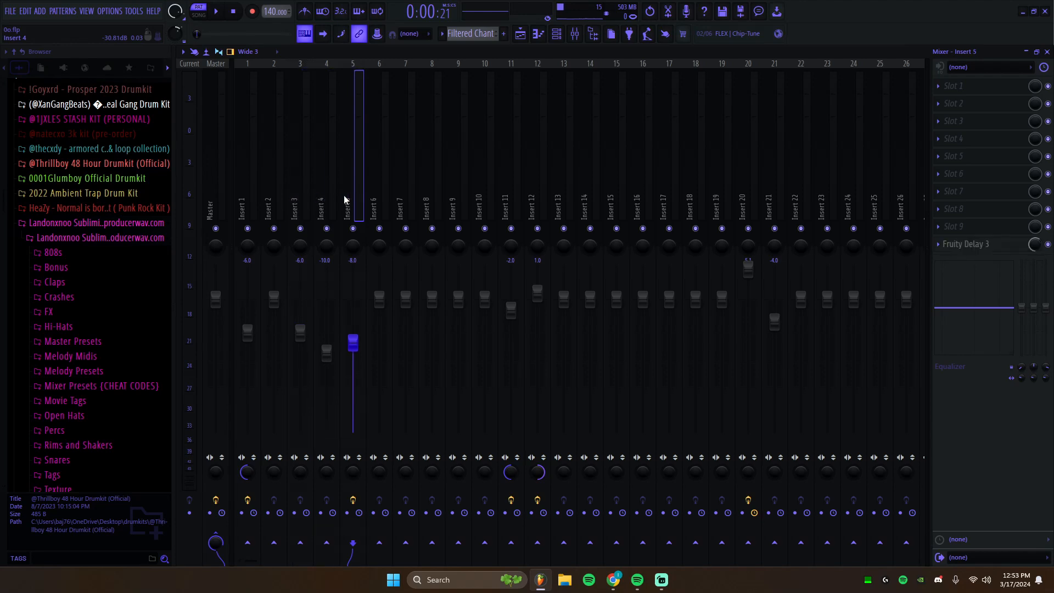
mouse_move(343, 195)
left_mouse_down()
mouse_move(320, 196)
mouse_move(345, 200)
left_mouse_up()
left_click(1047, 52)
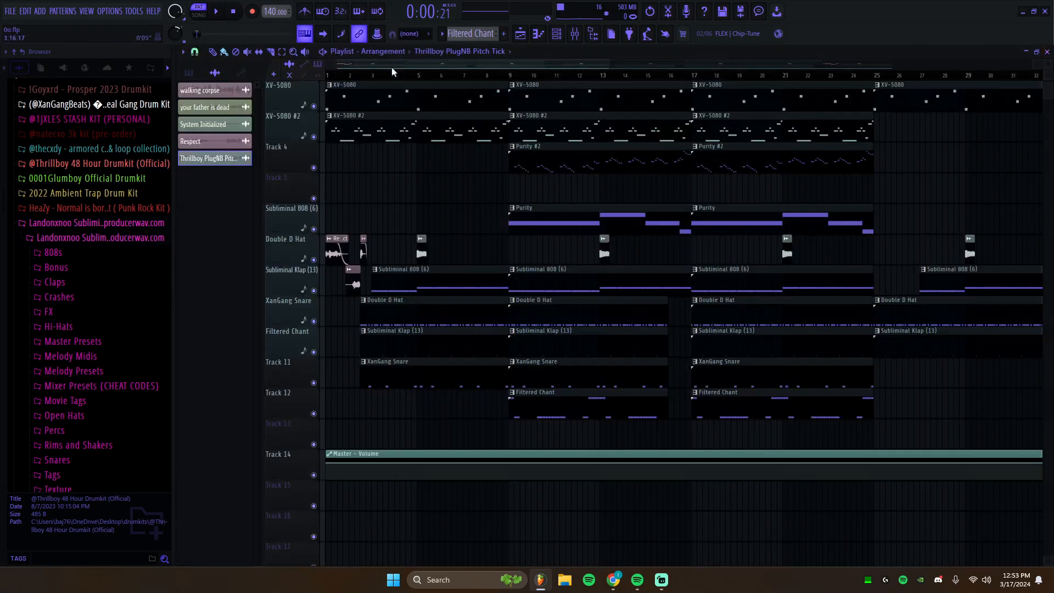
- Switch playback to song mode, play the arrangement from the start until just past bar 25, and stop
scroll(307, 66, "up", 1)
left_click(200, 14)
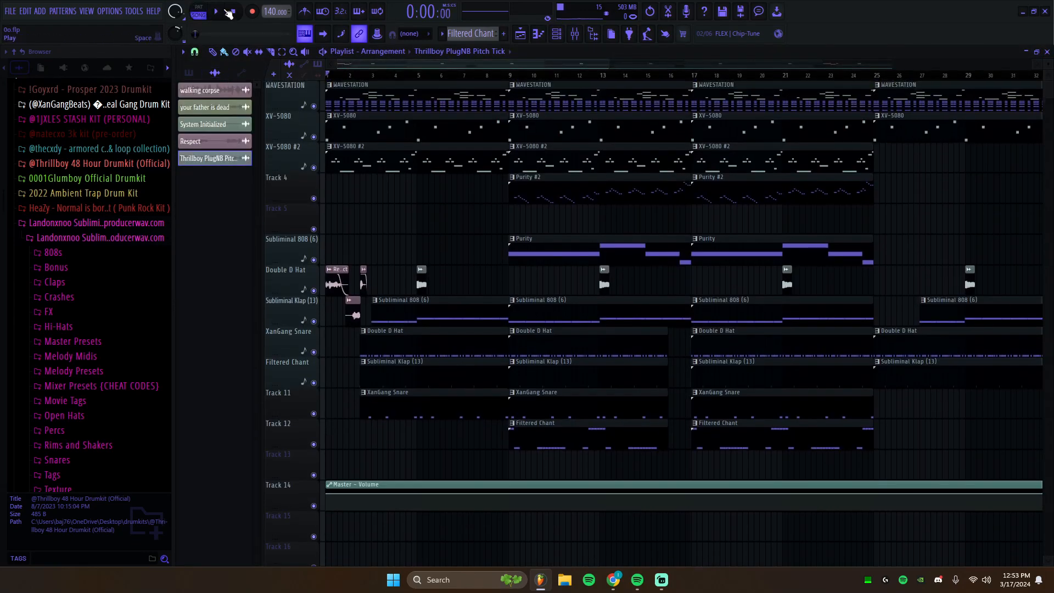
left_click(229, 12)
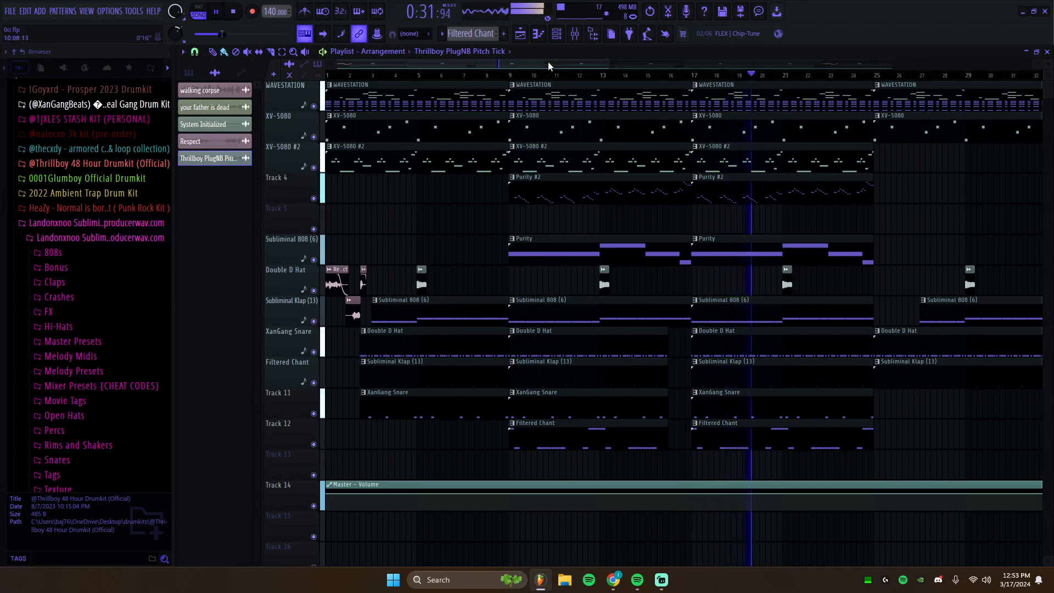
left_click_drag(519, 61, 631, 64)
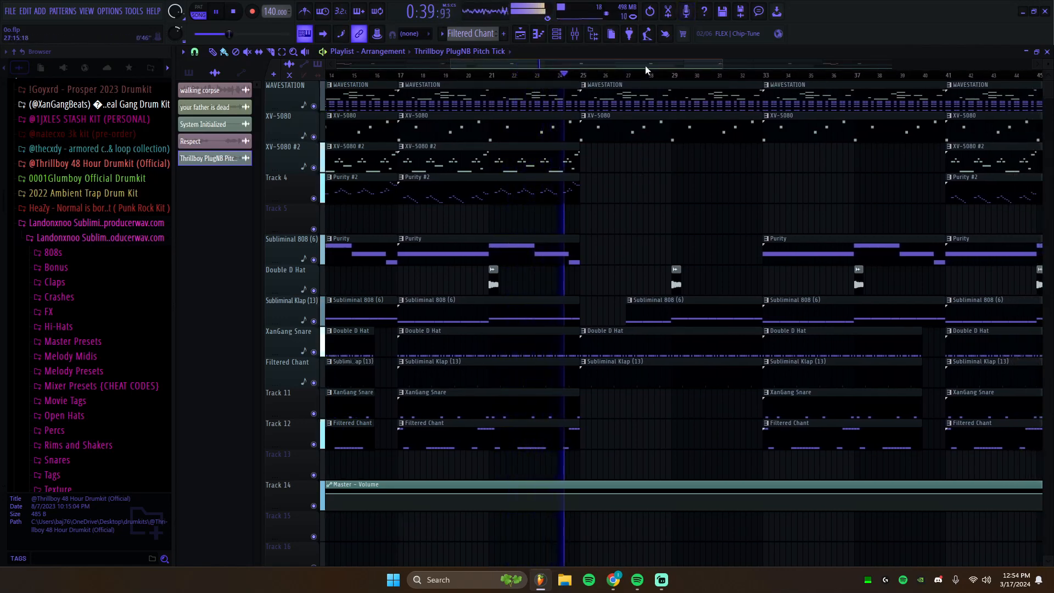
left_click_drag(646, 66, 656, 66)
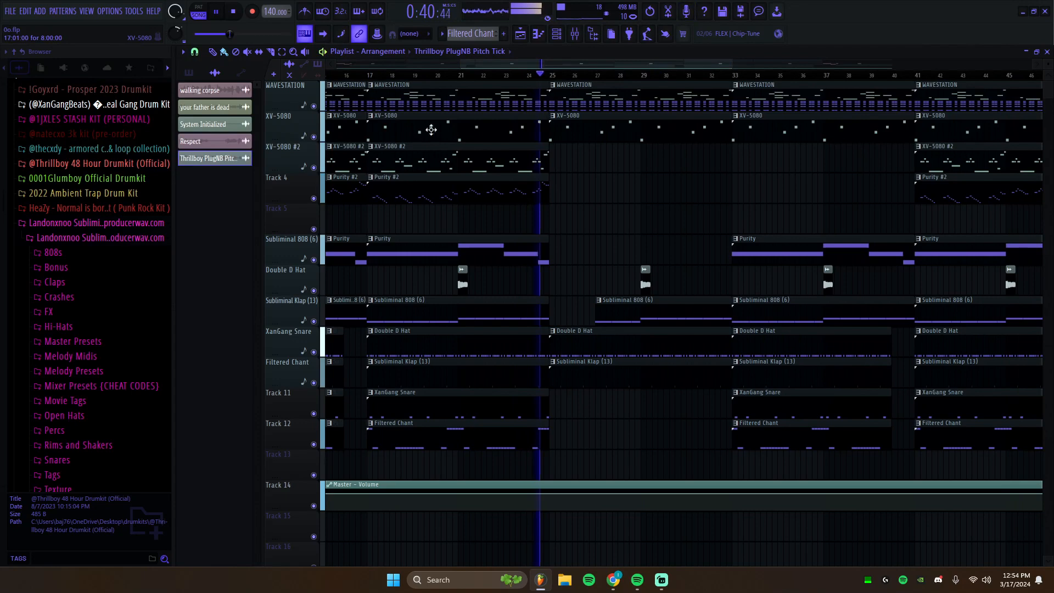
left_click(222, 12)
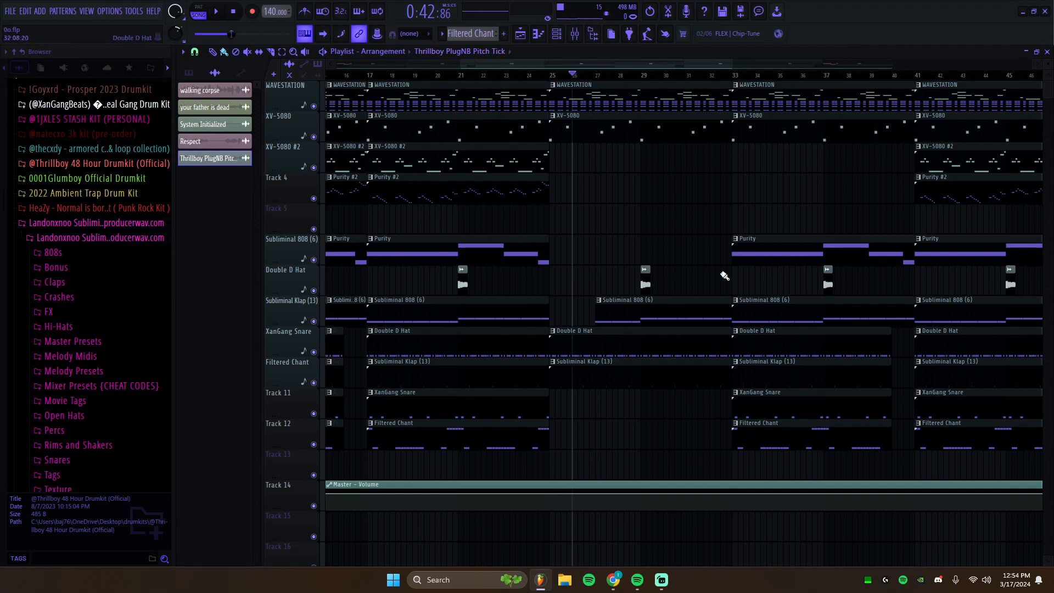
- Place the playhead at bar 25, look over the arrangement's following bars, and return to bar 1
left_click(551, 76)
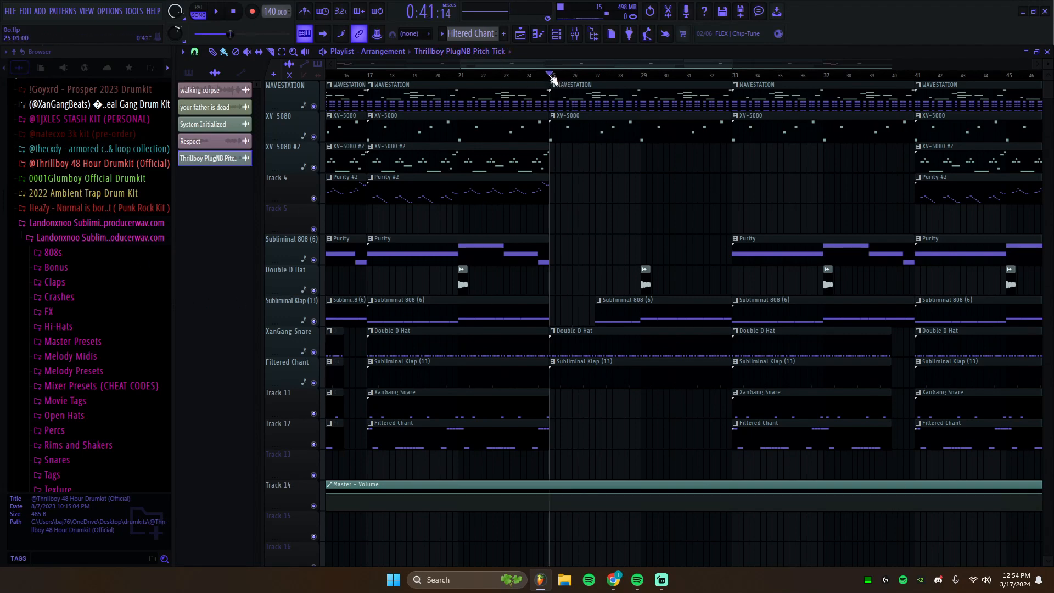
left_click_drag(527, 61, 568, 74)
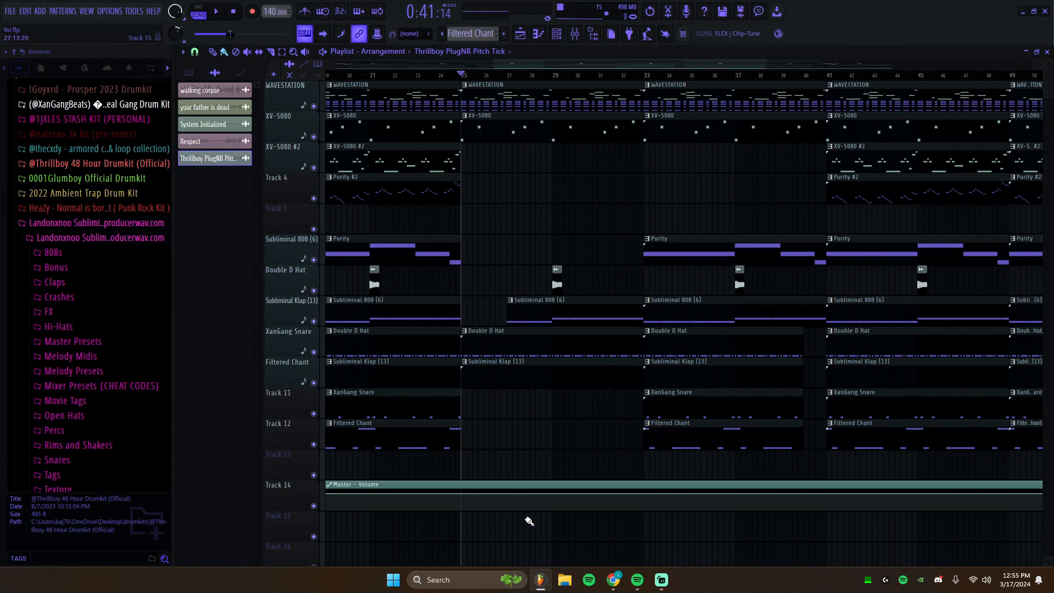
left_click_drag(524, 65, 297, 83)
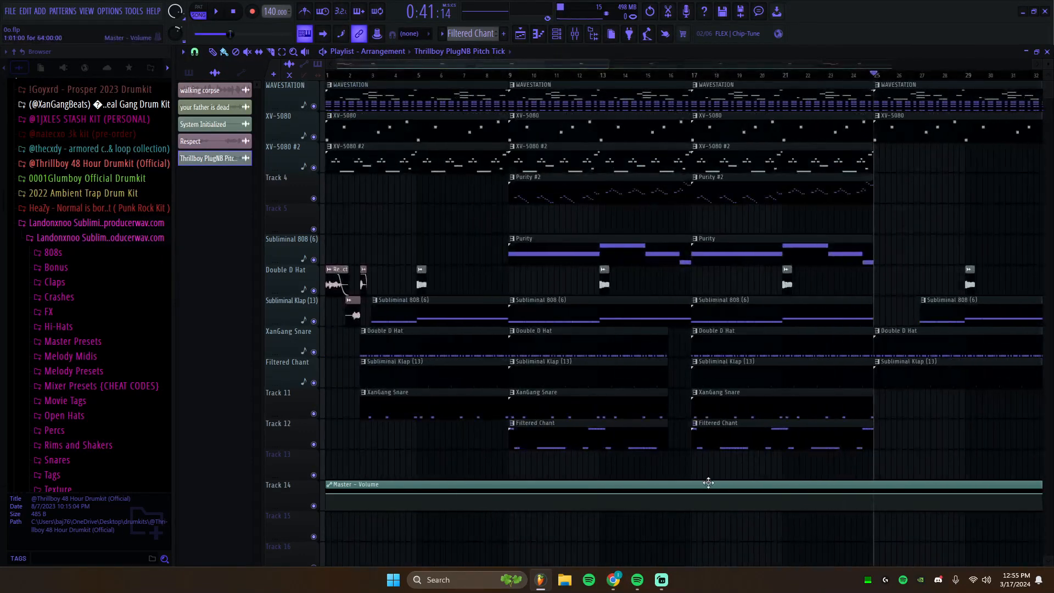
mouse_move(664, 588)
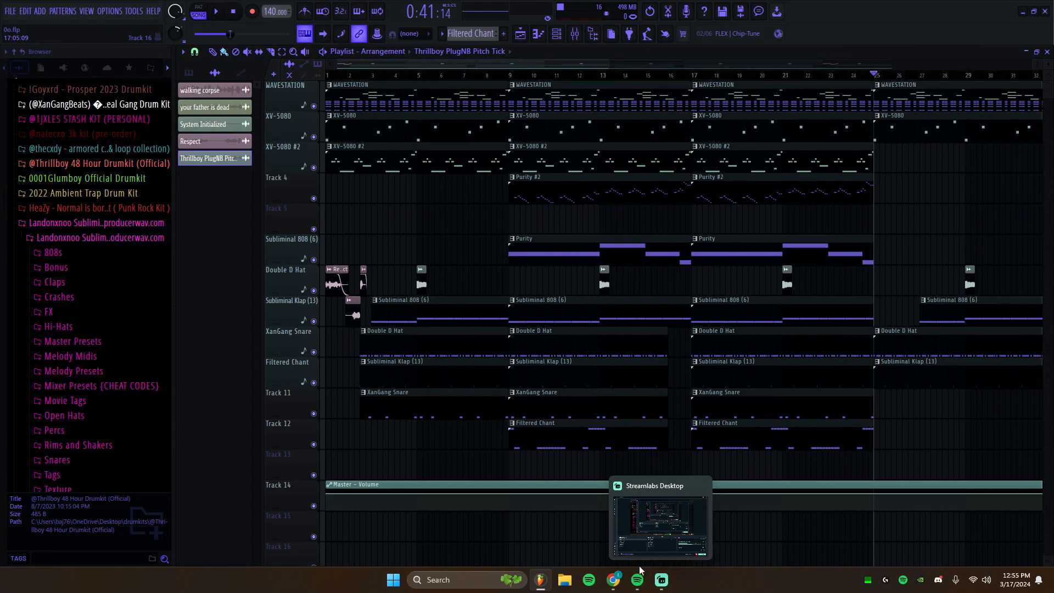